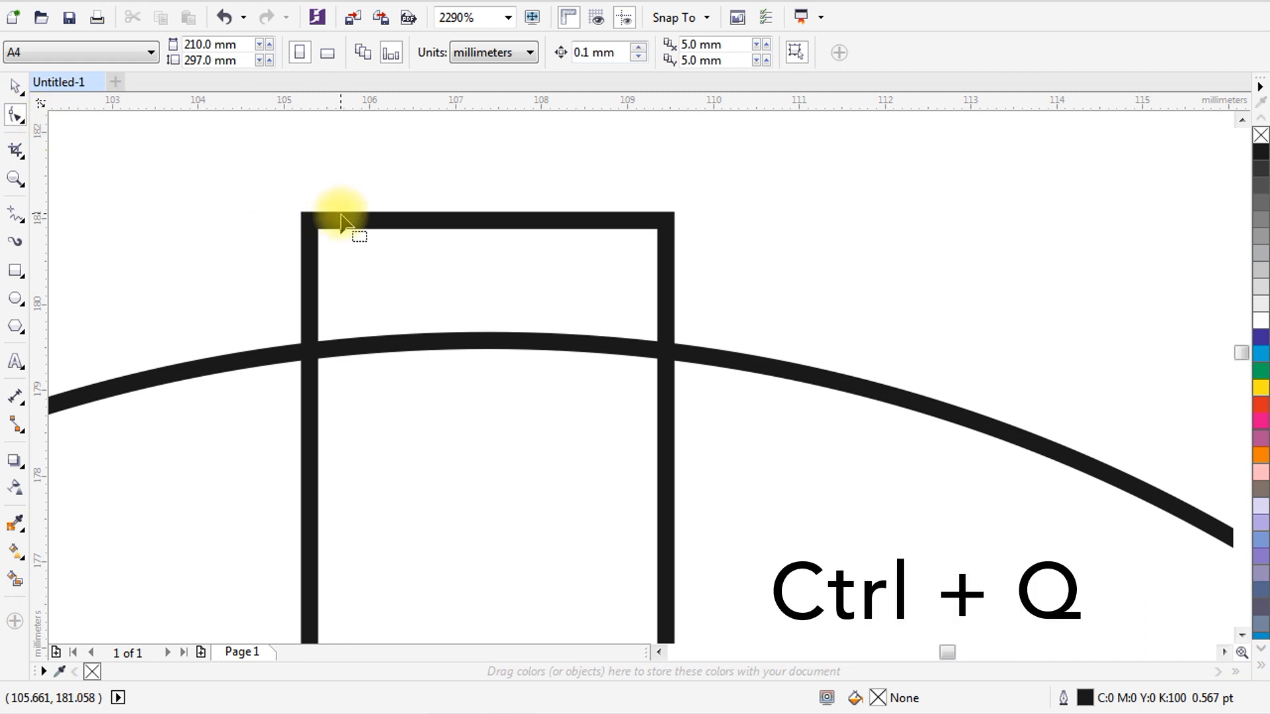
Round the rectangle's top into an arc by adding nodes at its circle crossings, deleting both upper corner nodes and bowing the top edge.
double_click(309, 352)
double_click(667, 353)
left_click_drag(227, 184, 751, 260)
key("Delete")
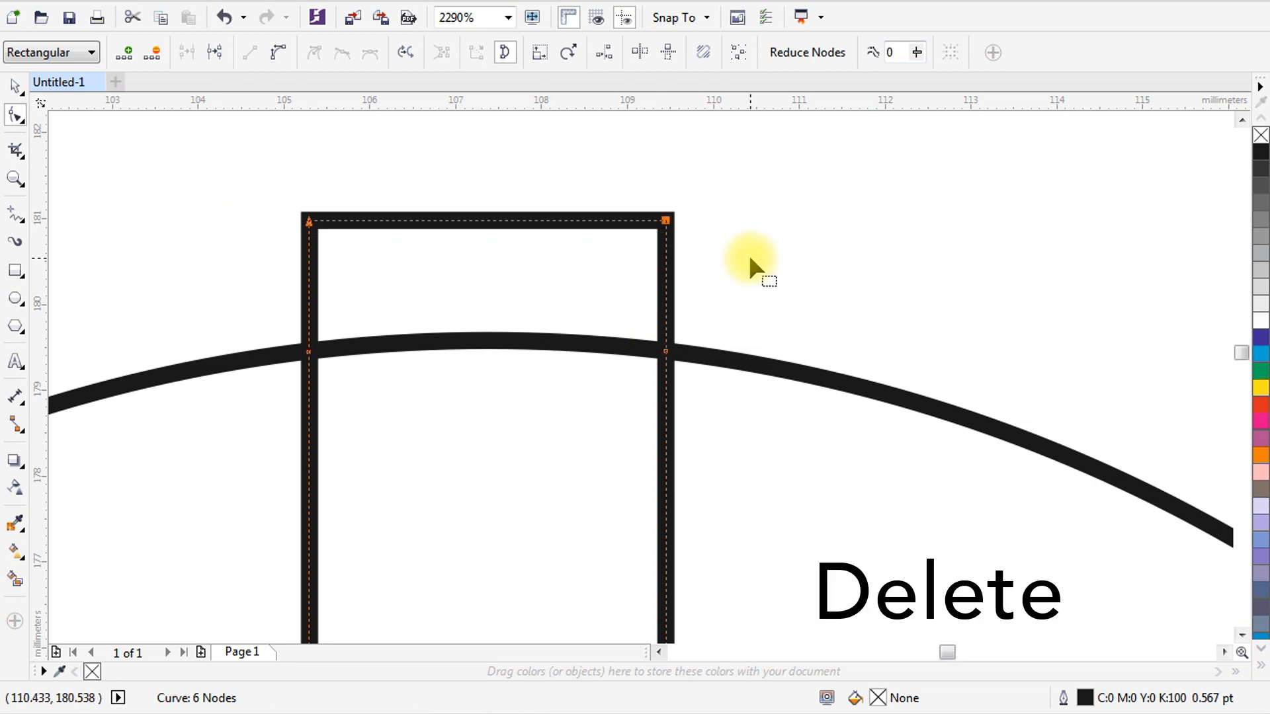
left_click_drag(496, 209, 496, 235)
Extend the strip's lower end down to the circle's centre, for a total height of about 18.6 mm.
left_click(9, 181)
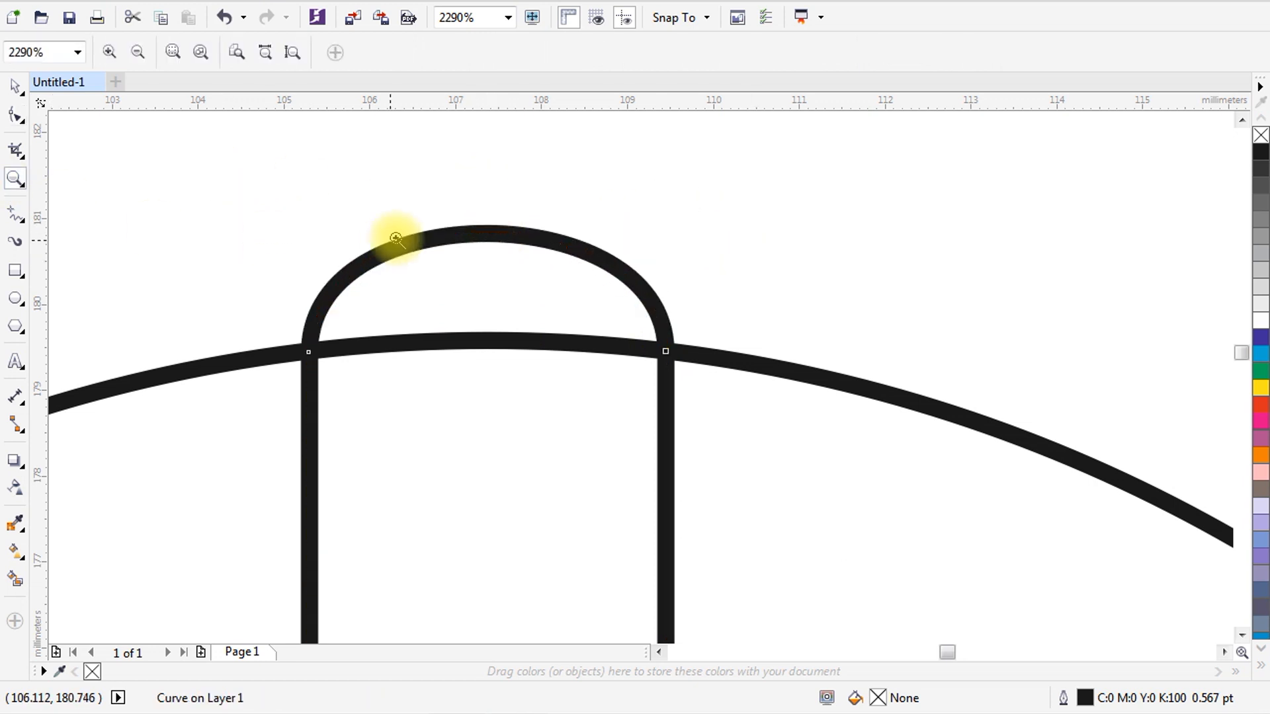
right_click(401, 238)
right_click(383, 245)
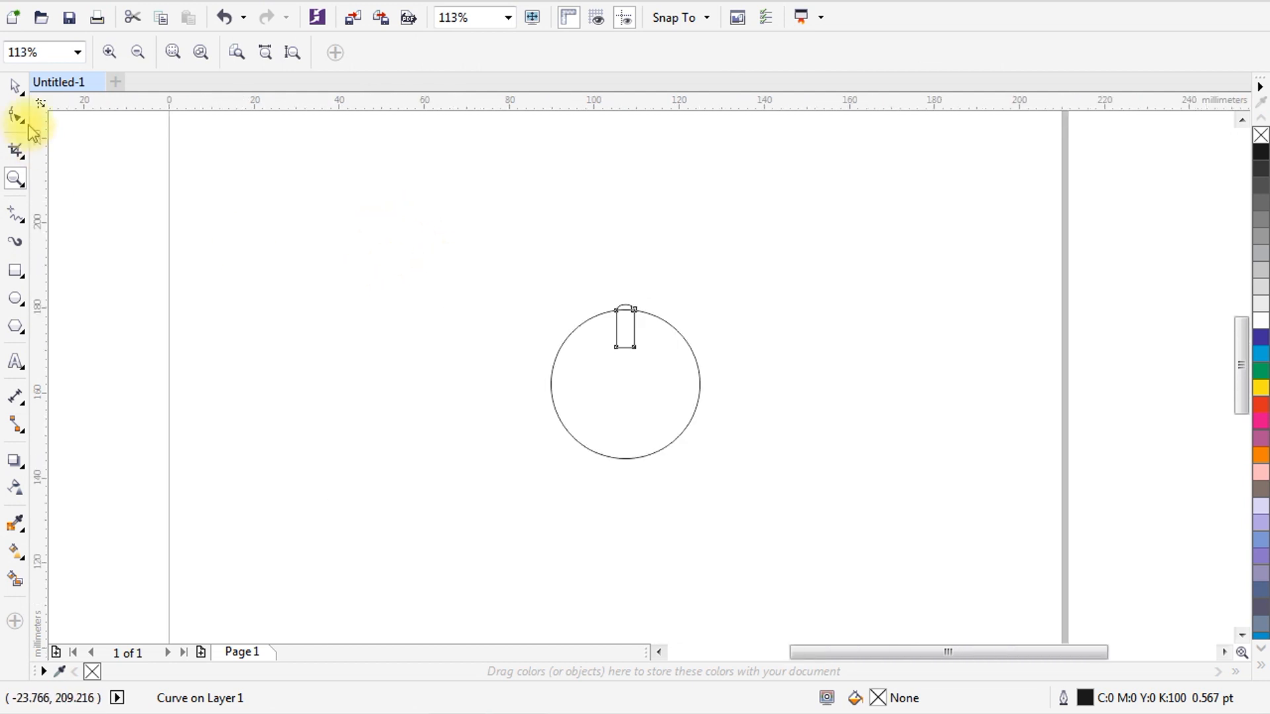
left_click(16, 88)
left_click(16, 116)
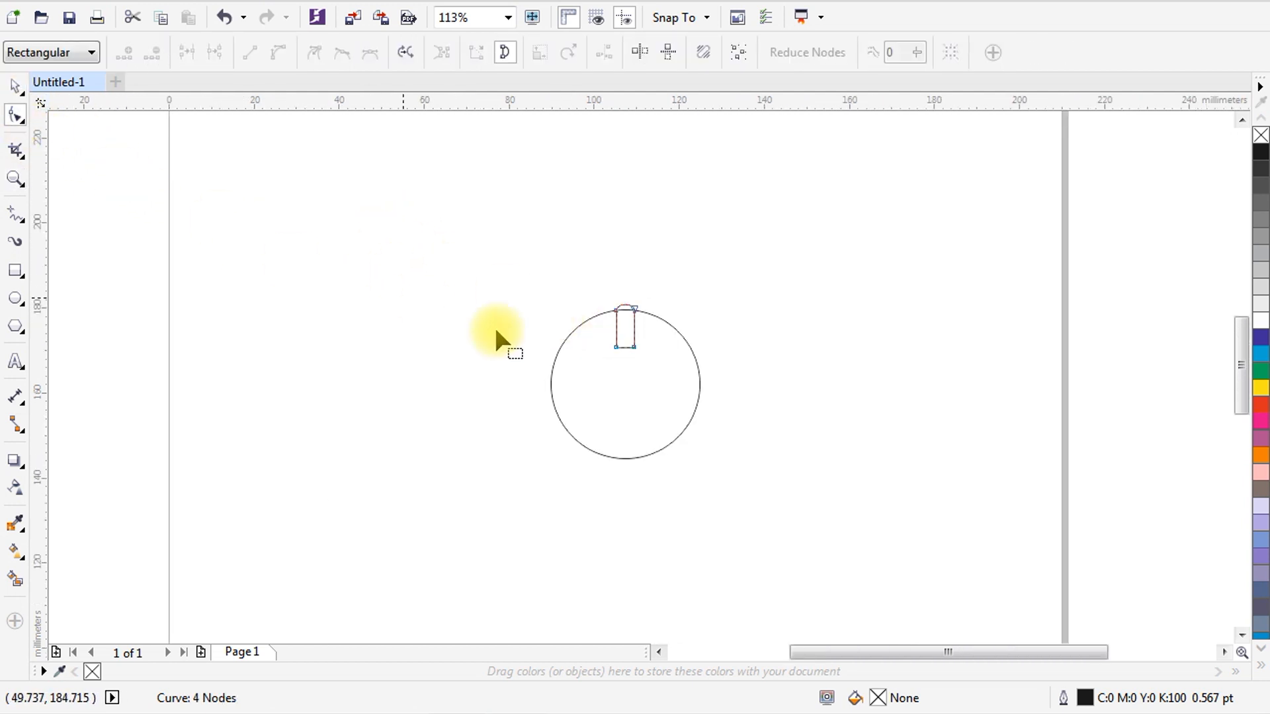
mouse_move(659, 374)
left_mouse_down()
mouse_move(646, 355)
mouse_move(636, 382)
left_mouse_up()
Mirror a copy of the round-topped strip downward so it fills the lower half of the circle.
left_click(14, 90)
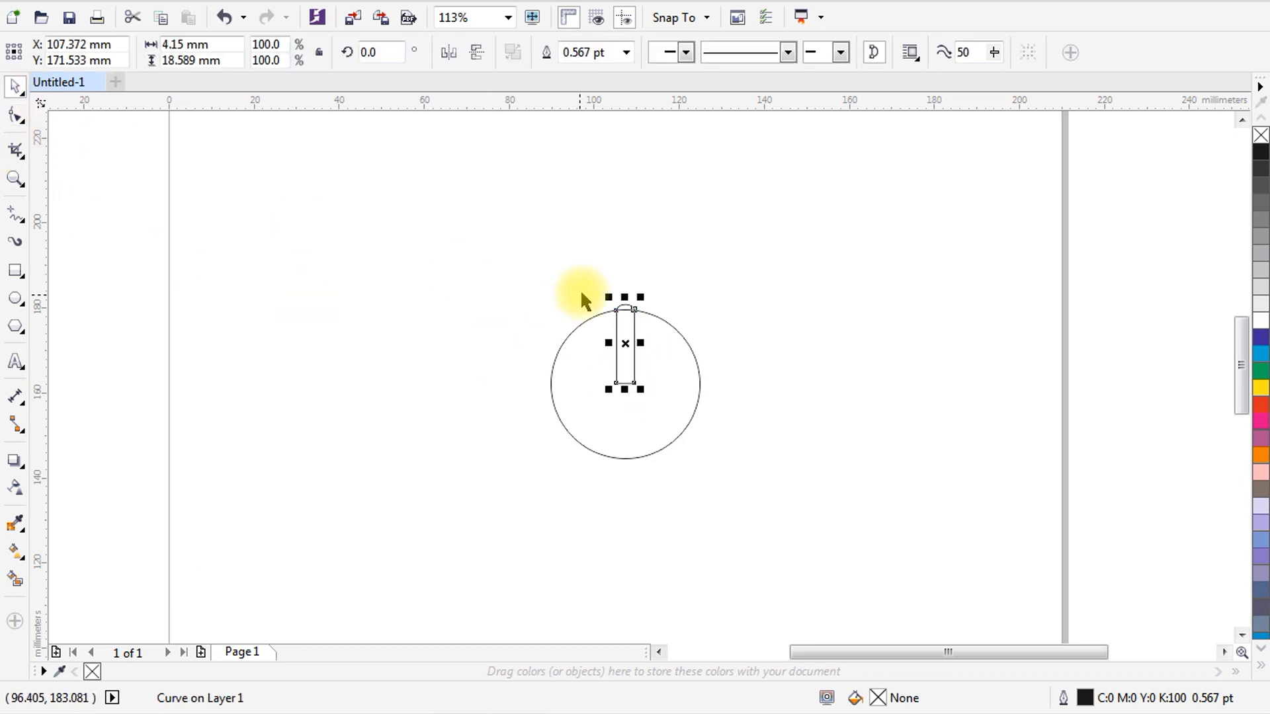
left_click_drag(622, 297, 630, 400)
right_click(631, 400)
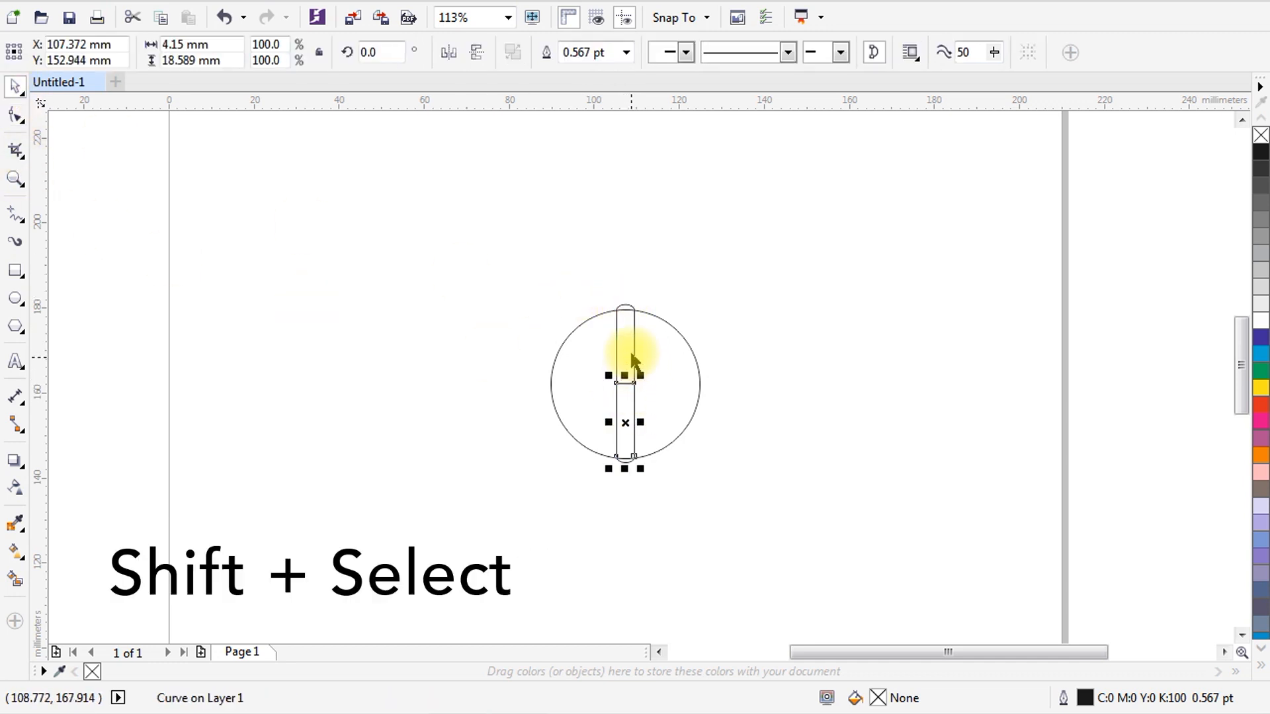
Weld the upper and lower strips into a single shape.
left_click(628, 334, "shift")
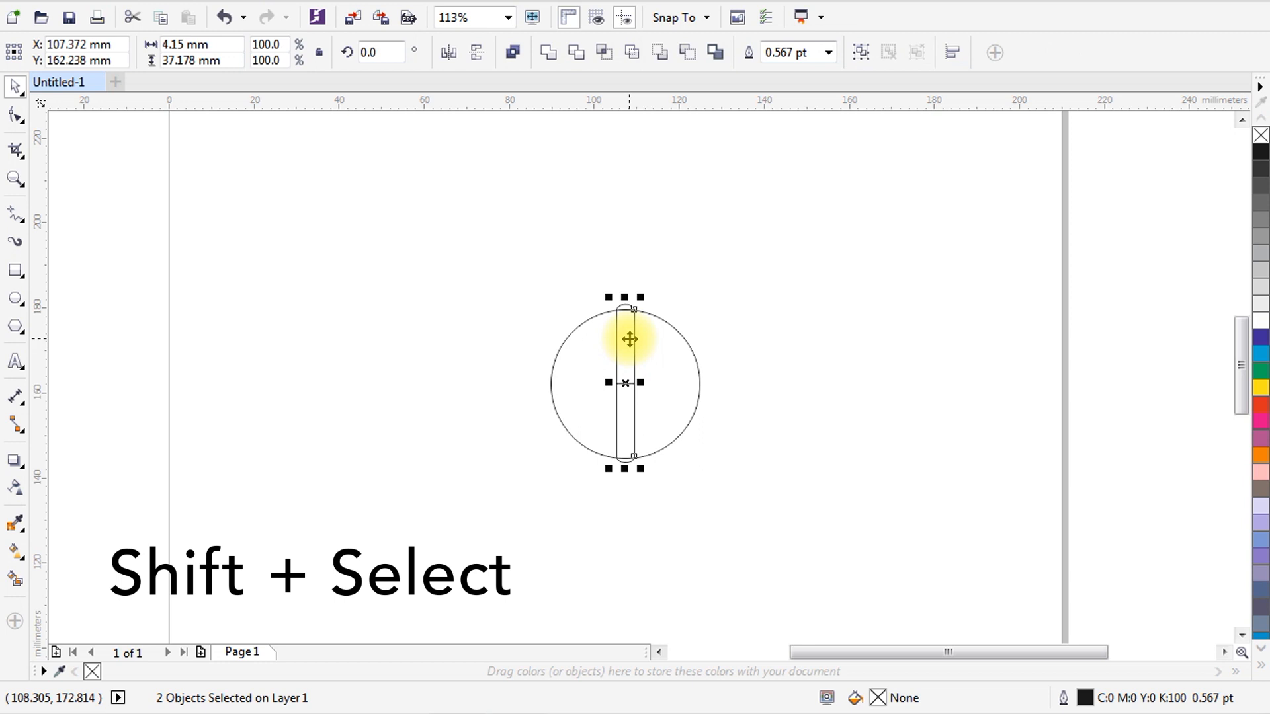
left_click(545, 56)
left_click(16, 179)
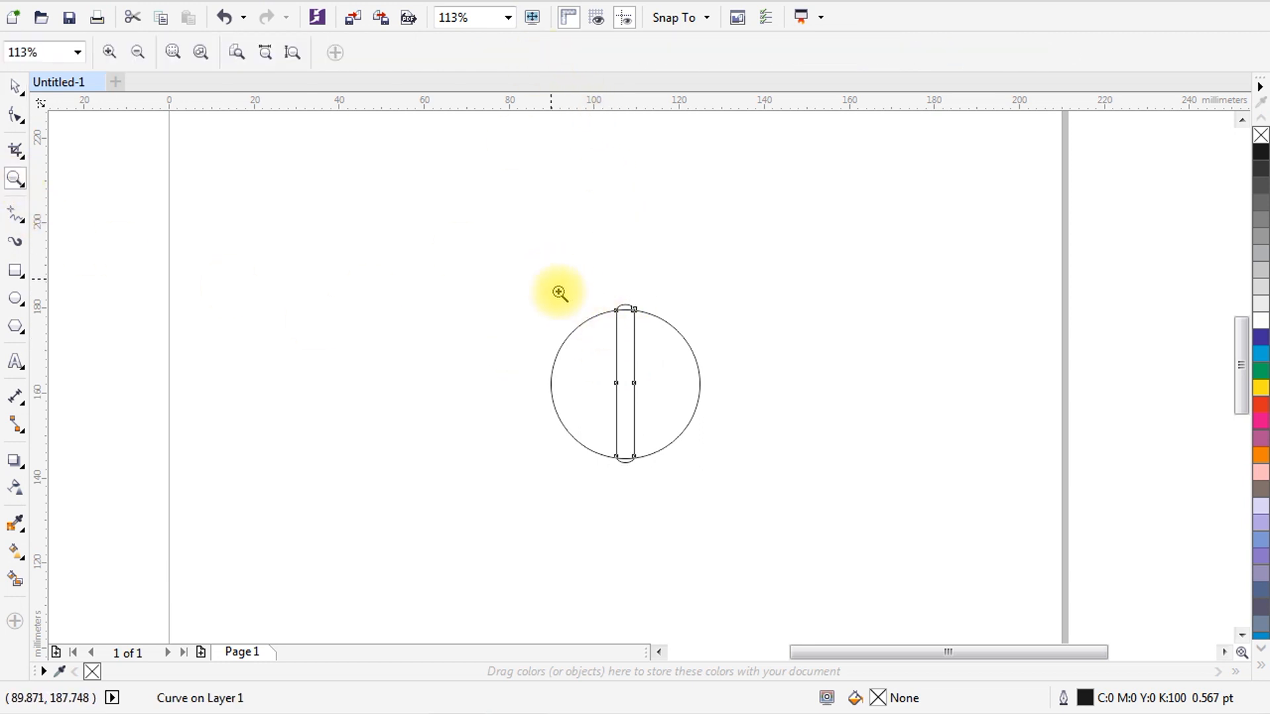
left_click_drag(550, 278, 735, 480)
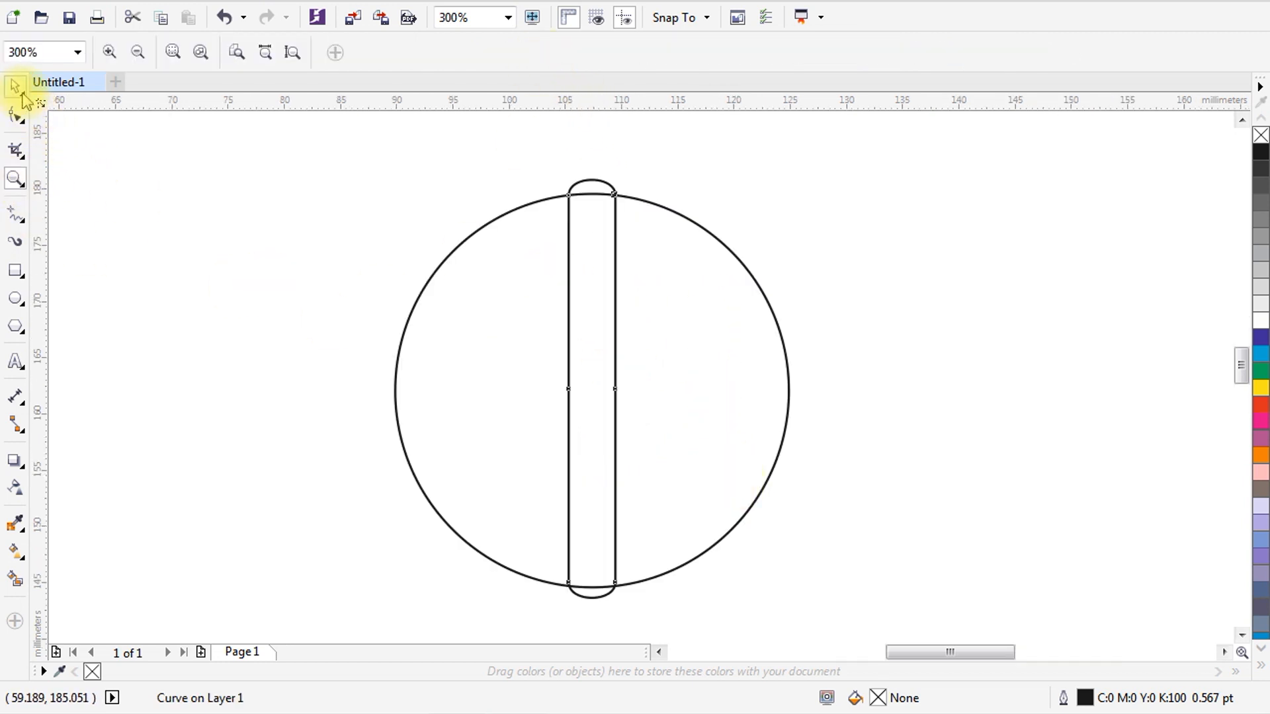
left_click(20, 91)
left_click(797, 441)
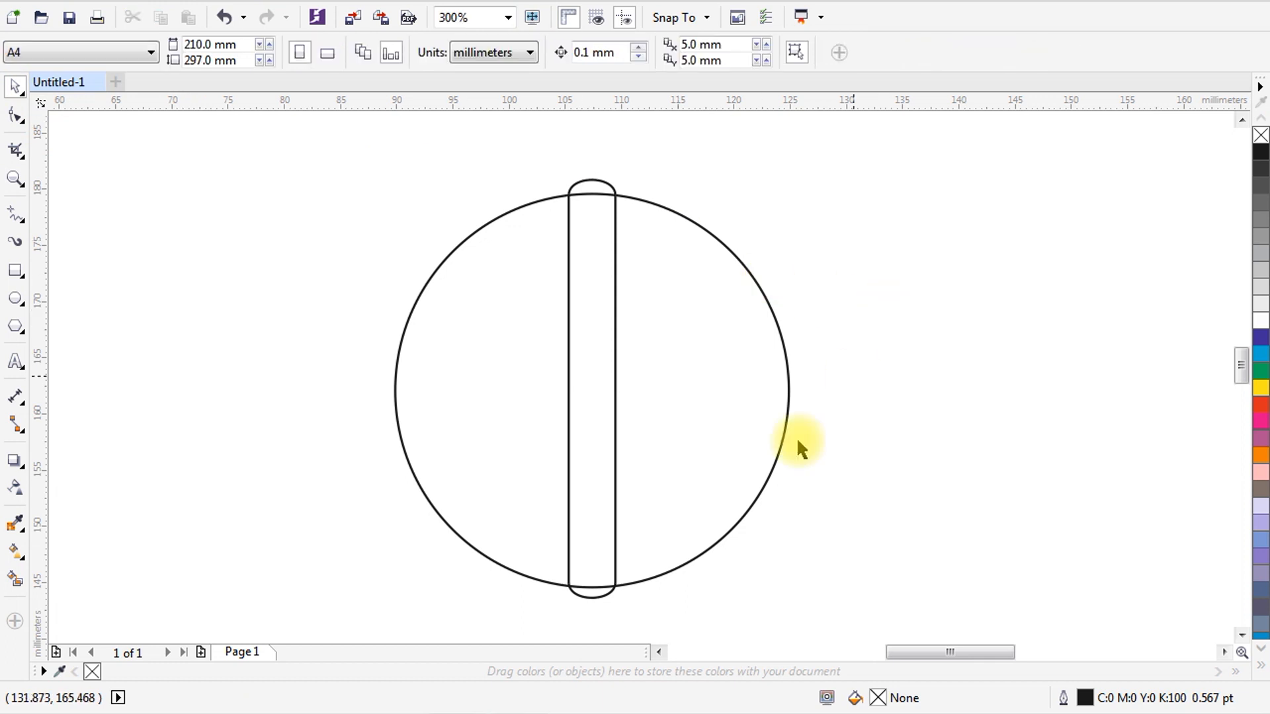
Stretch the welded strip evenly from its centre to about 37.5 mm tall so its rounded ends start at the circle.
left_click(16, 177)
left_click_drag(445, 488, 775, 619)
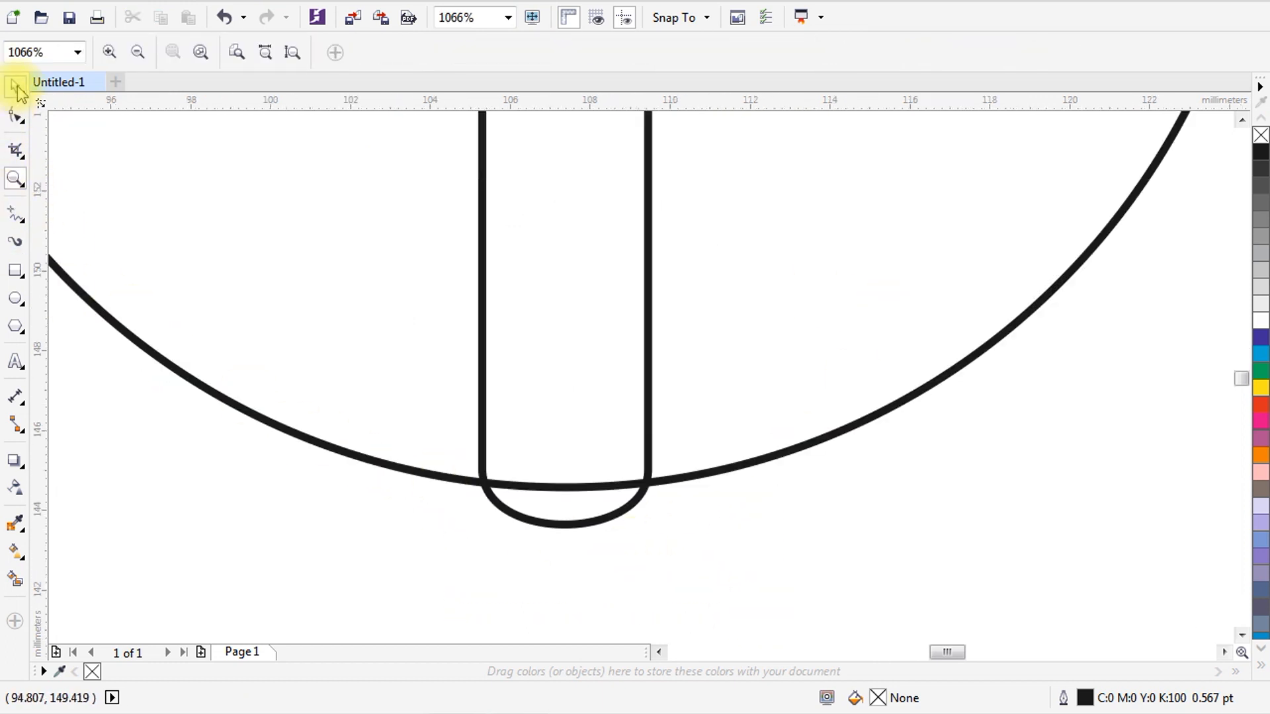
left_click(20, 92)
left_click_drag(566, 537, 567, 547)
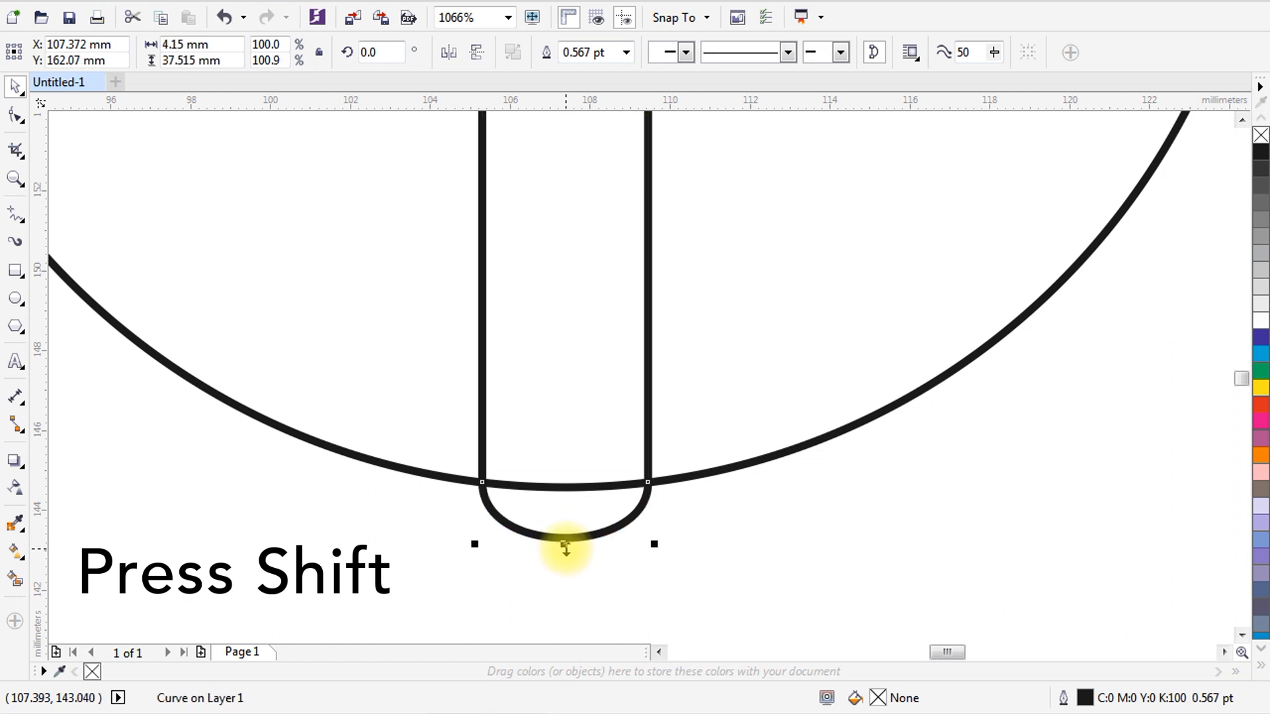
double_click(14, 178)
left_click_drag(497, 164, 760, 257)
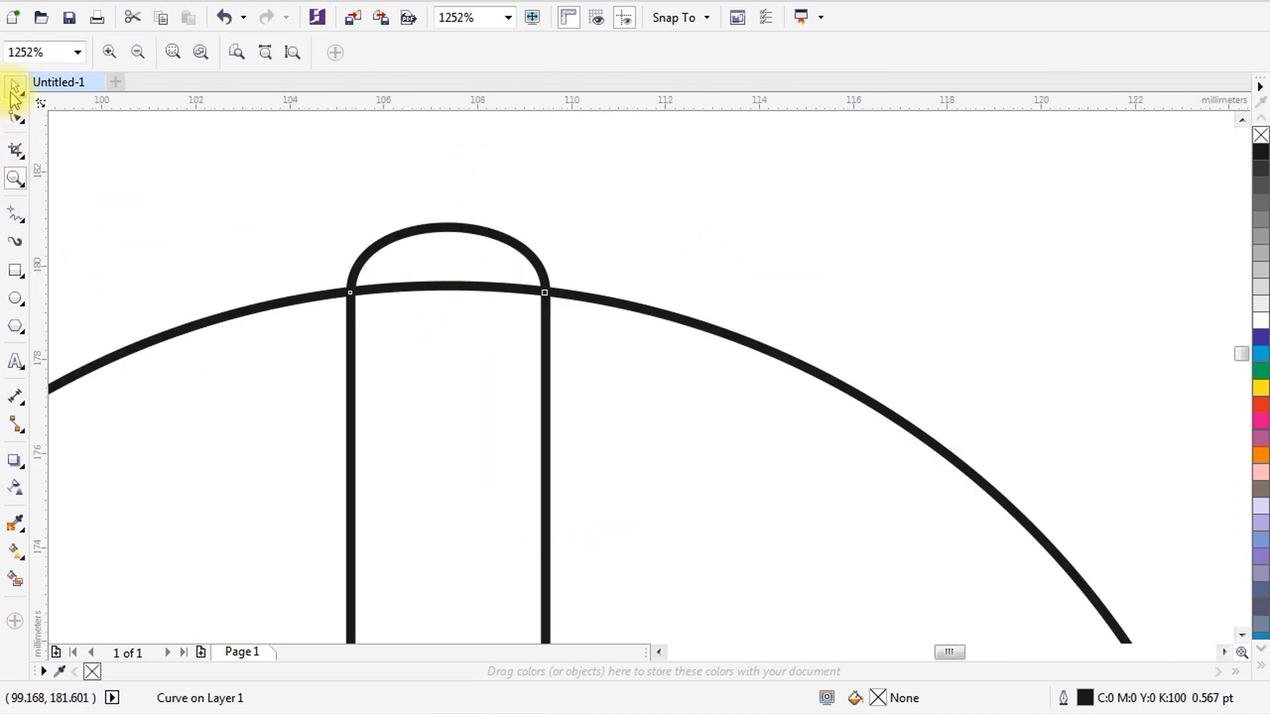
left_click(12, 93)
left_click(15, 178)
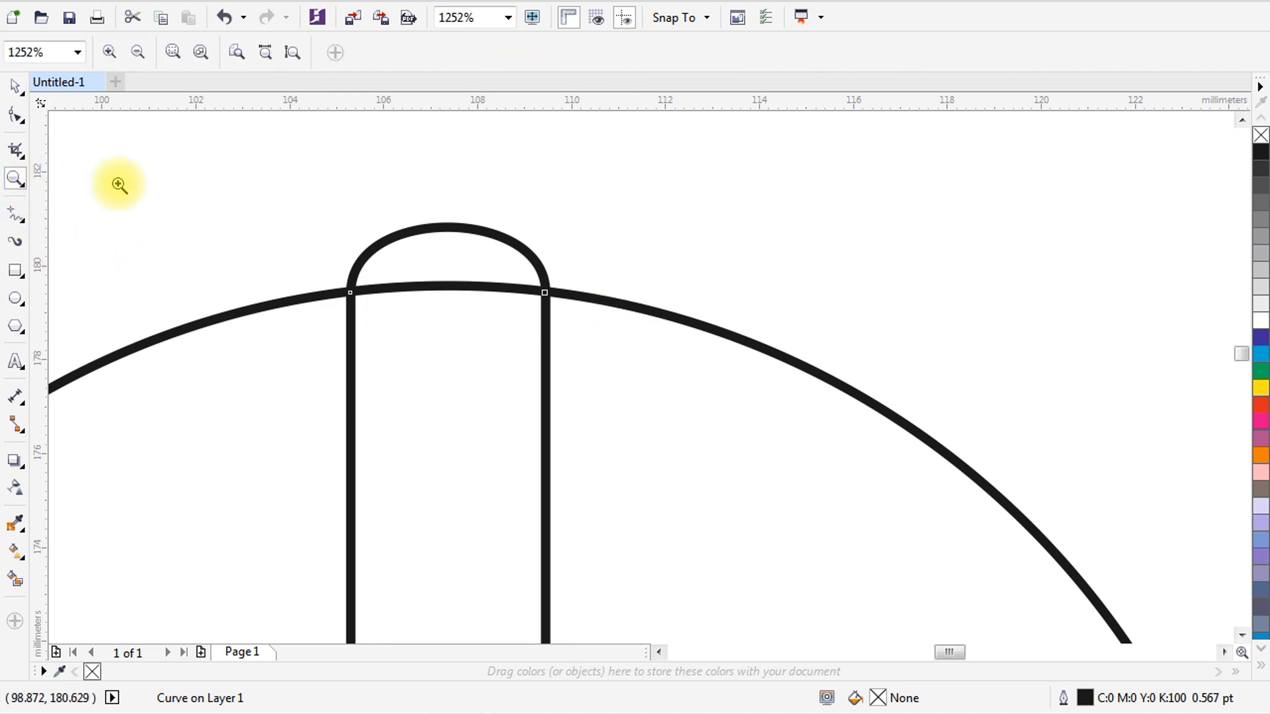
Align the centre of the welded strip with the centre of the circle.
double_click(14, 177)
left_click(14, 86)
left_click(668, 257, "shift")
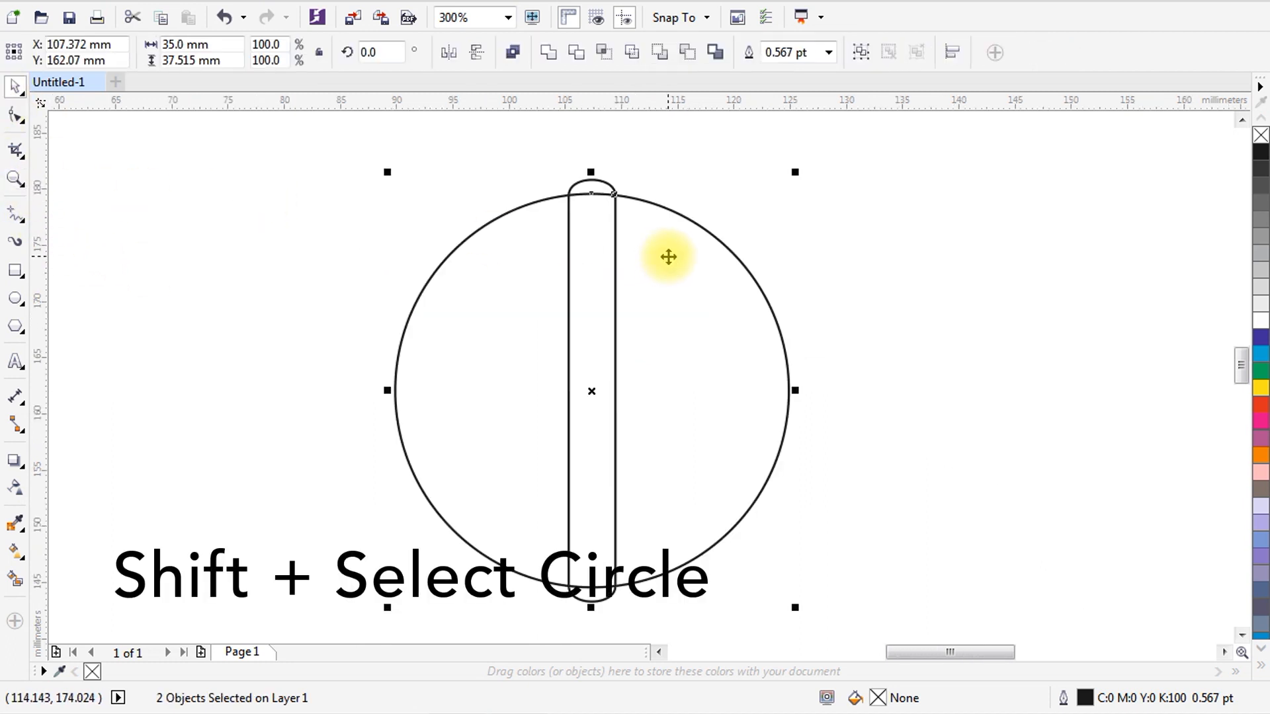
left_click(113, 176)
Rotate a copy of the strip clockwise about its centre to an angle of about 346.1 degrees, with its rounded end adjoining the original's.
left_click(14, 179)
left_click_drag(527, 170, 846, 319)
left_click(20, 87)
left_click(309, 184)
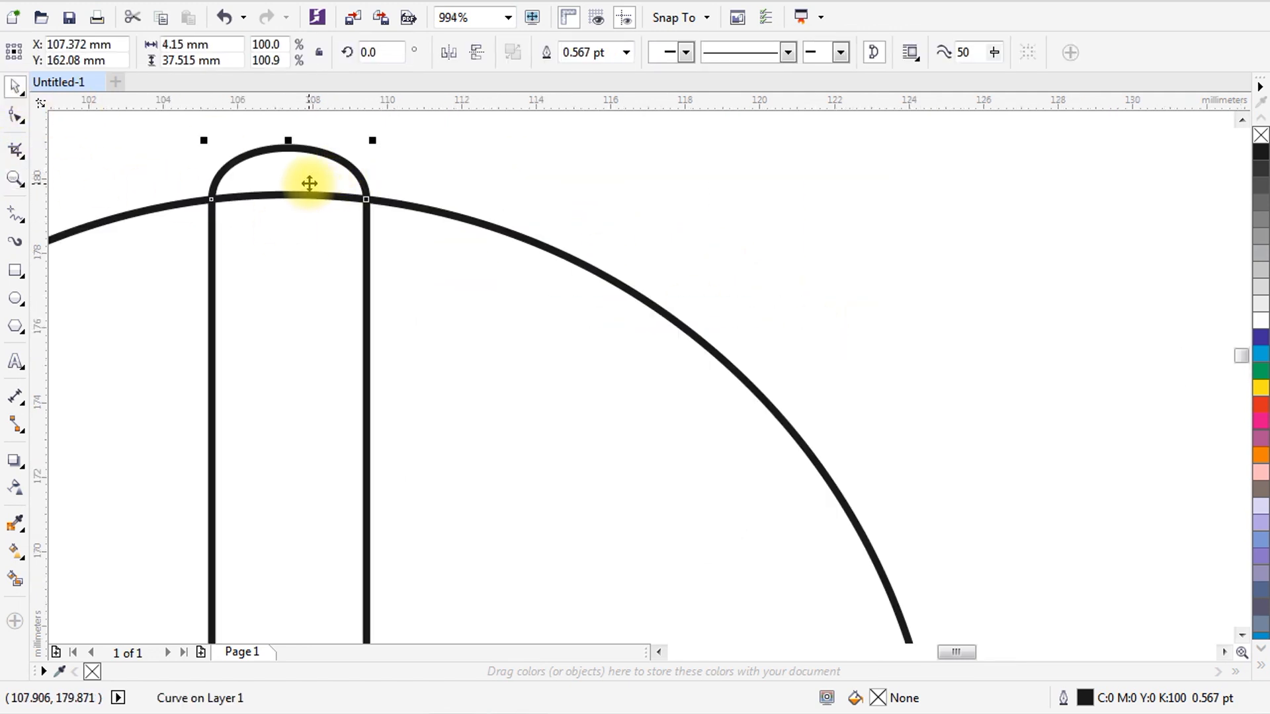
left_click(306, 173)
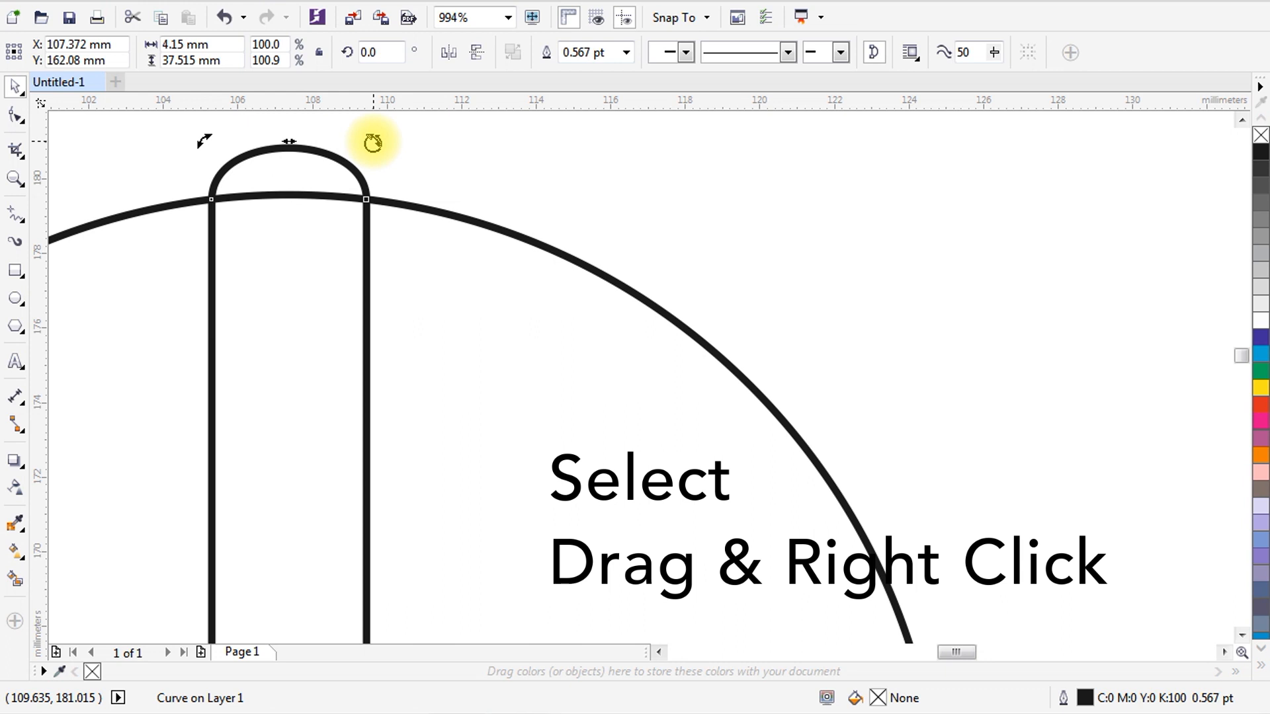
left_click_drag(375, 143, 530, 207)
right_click(531, 207)
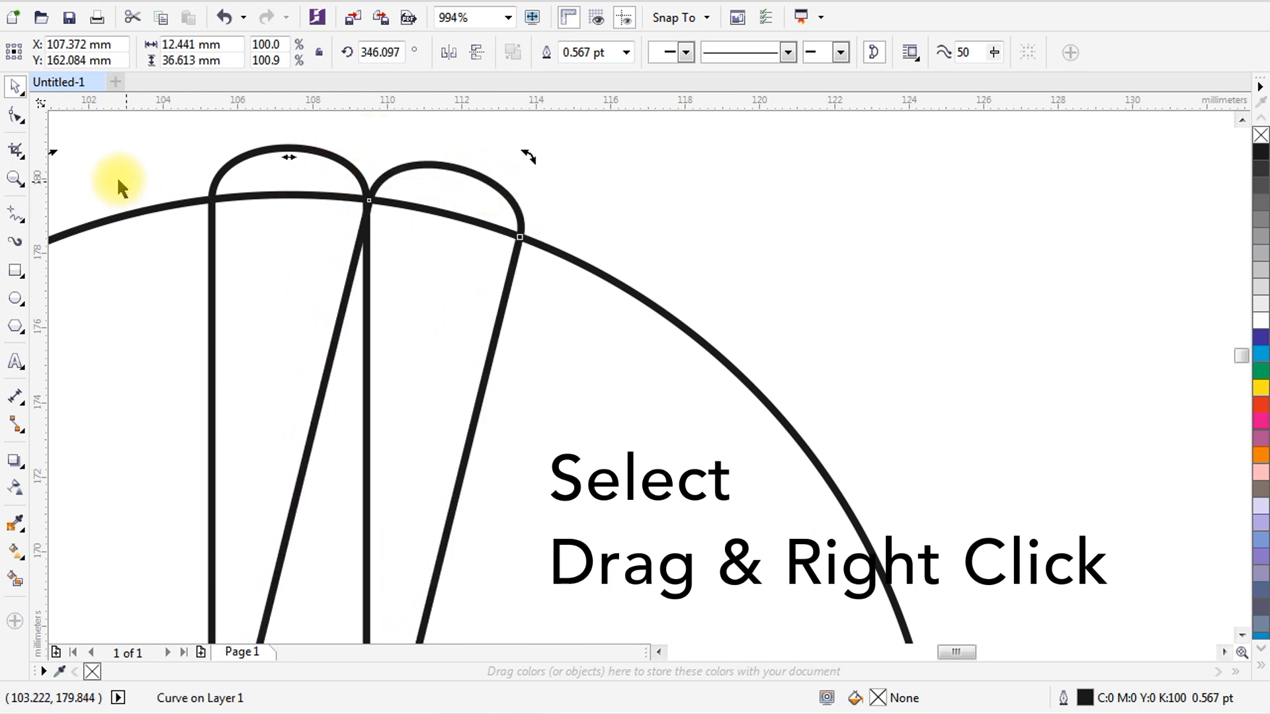
Repeat the rotated duplication 11 times so the strips go all the way around the circle.
left_click(15, 179)
right_click(463, 213)
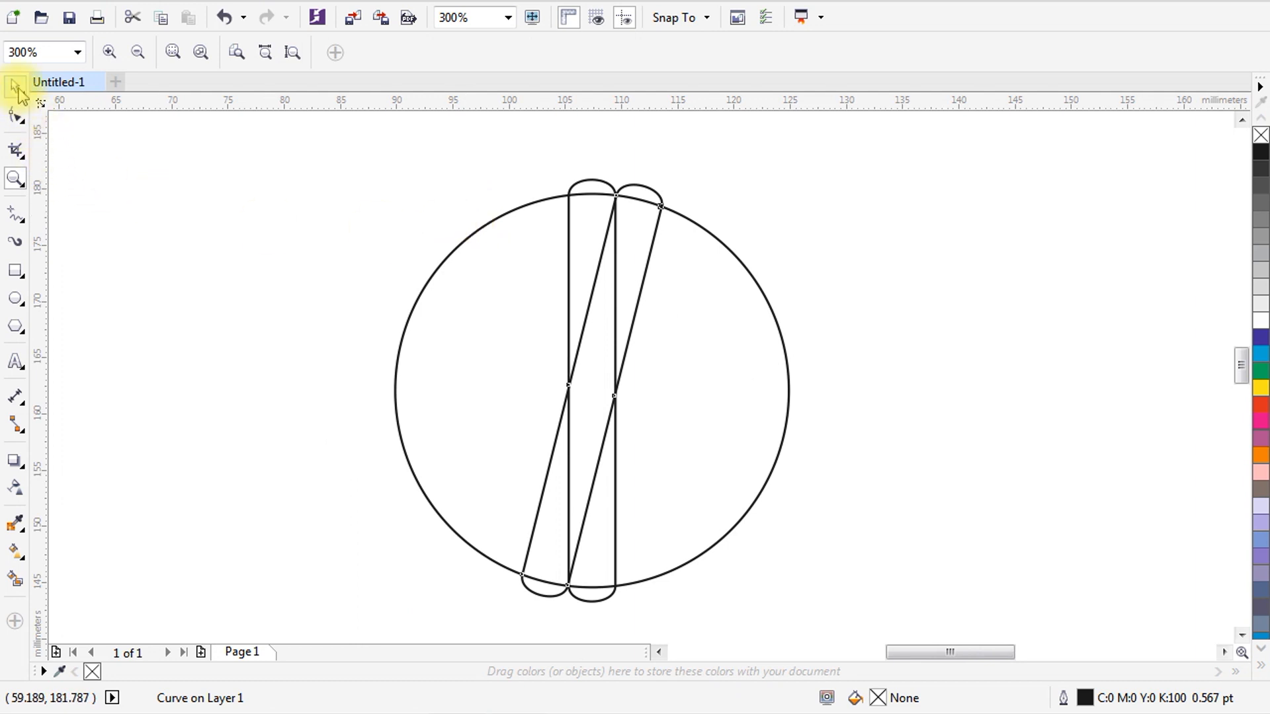
left_click(15, 87)
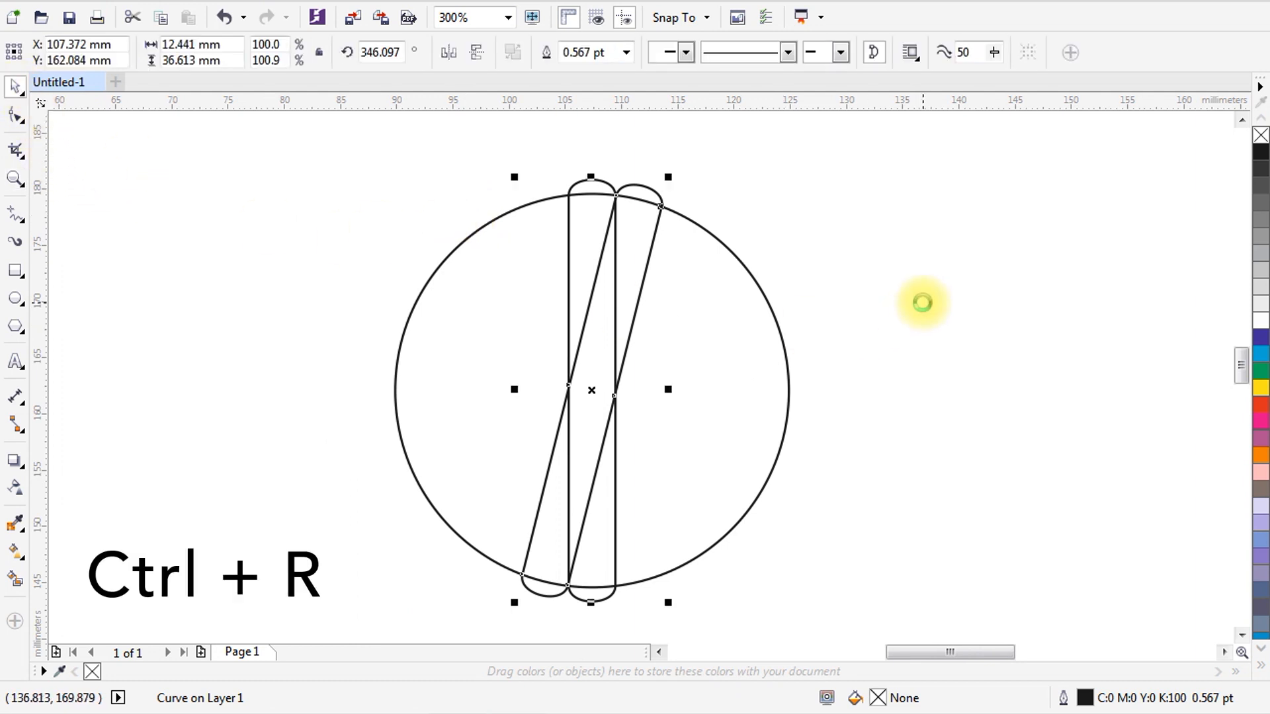
key("ctrl+r")
key("ctrl+r")
key("ctrl+r")
key("ctrl+r")
key("ctrl+r")
key("ctrl+r")
key("ctrl+r")
key("ctrl+r")
key("ctrl+r")
key("ctrl+r")
key("ctrl+r")
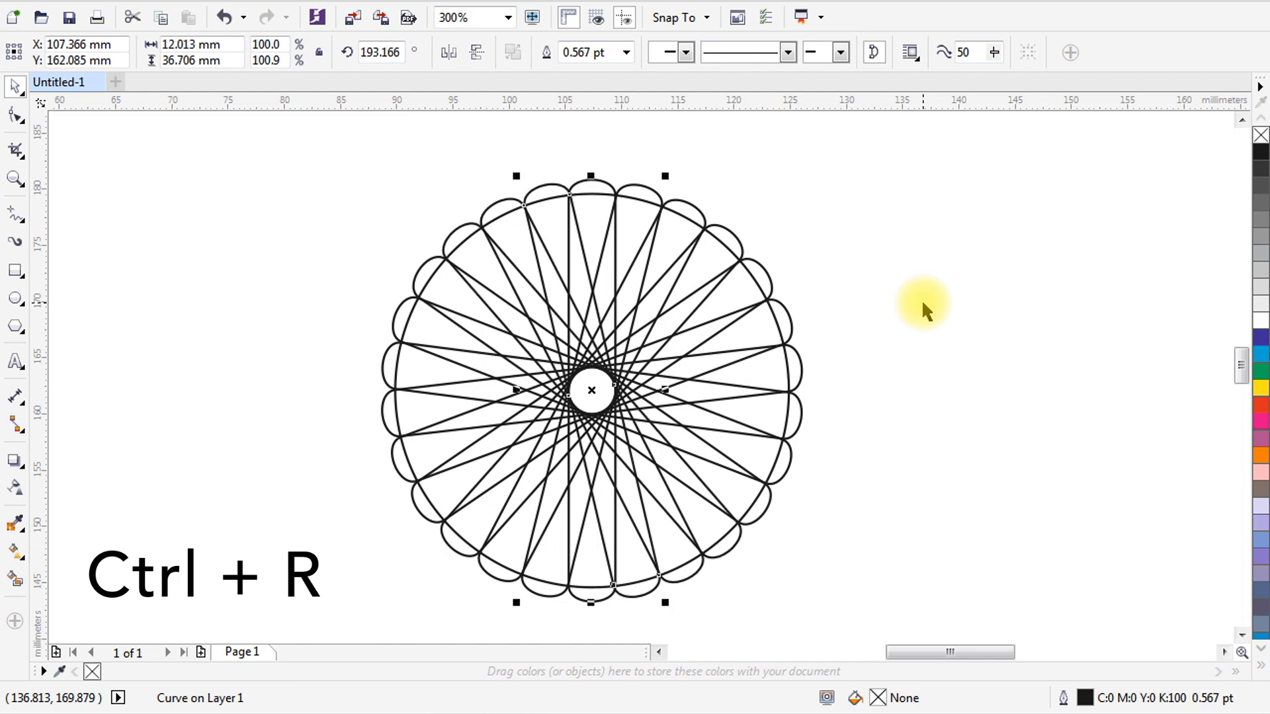
left_click(922, 299)
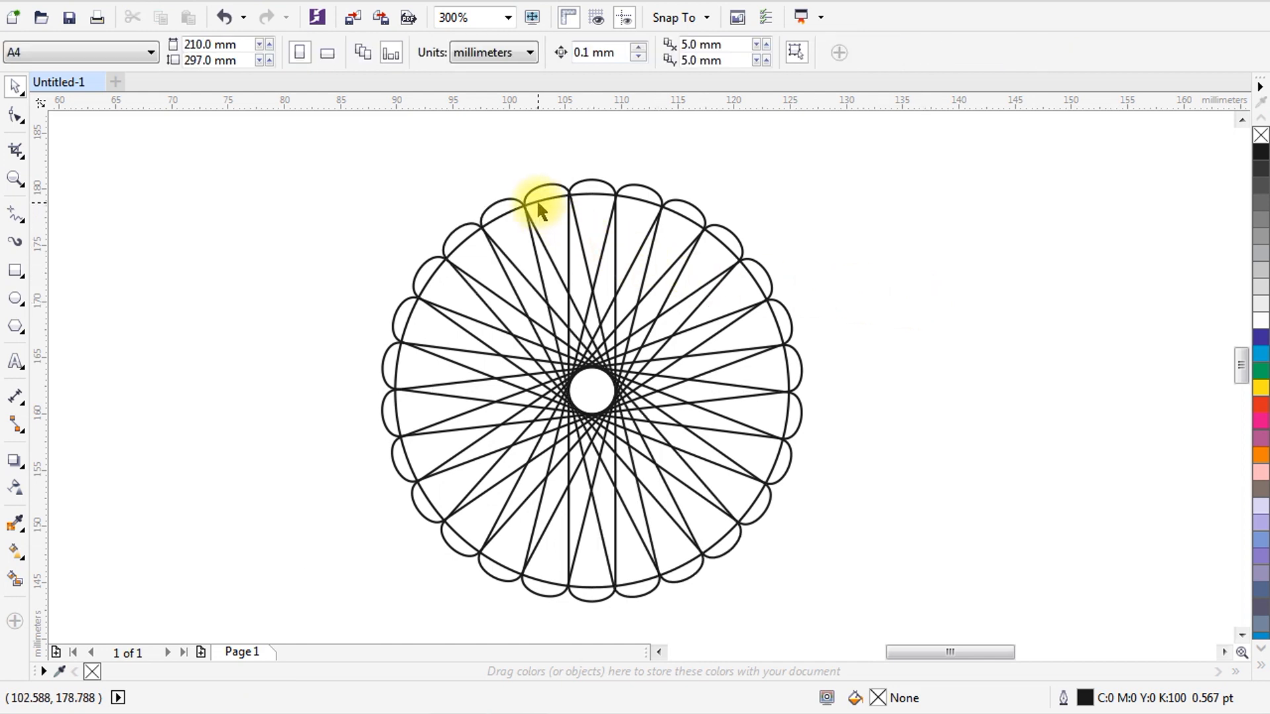
Move the circle off to the side and weld all the rotated strips into one scalloped outline.
left_click_drag(537, 199, 964, 207)
left_click_drag(337, 172, 879, 615)
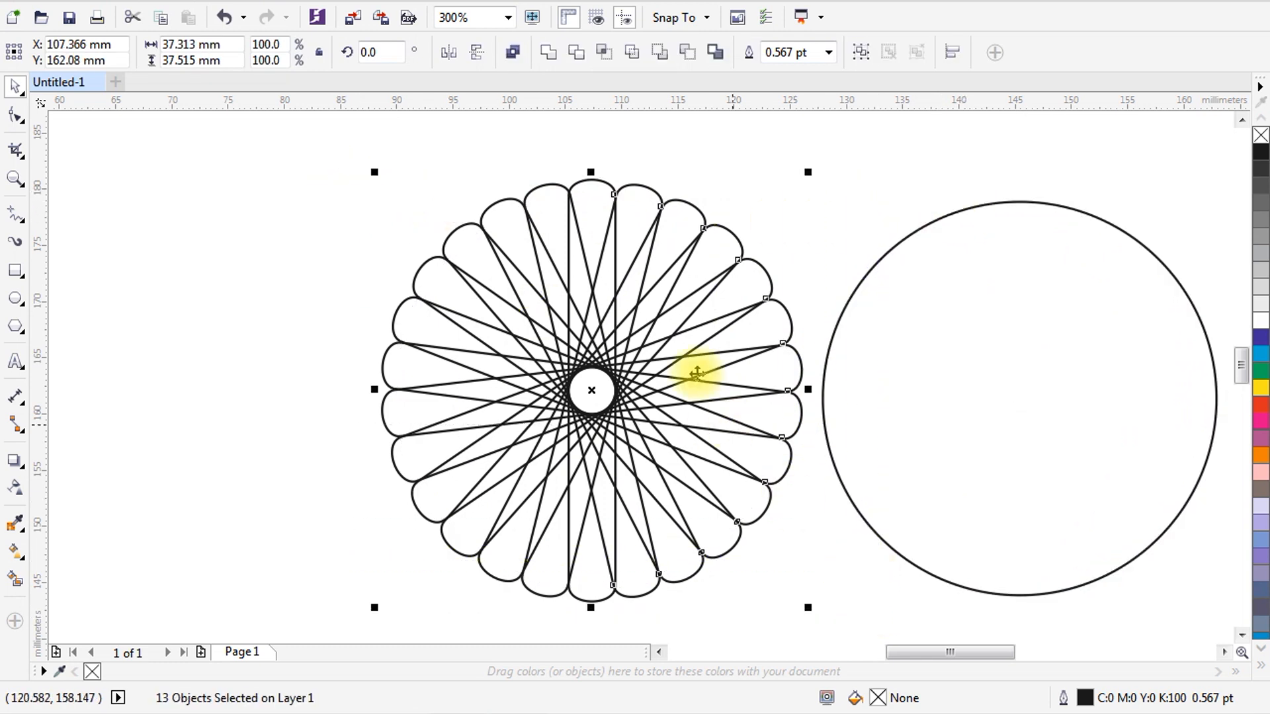
left_click(548, 53)
left_click(834, 194)
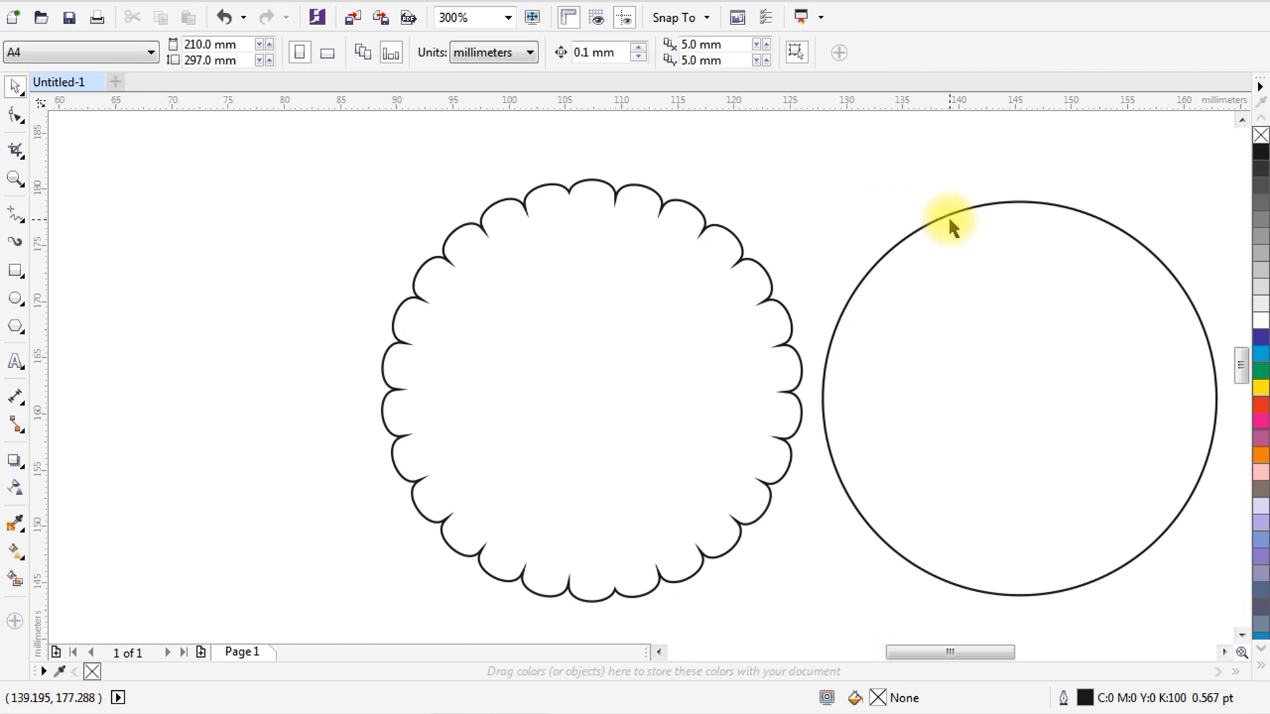
Align the circle horizontally and vertically to the centre of the scalloped outline.
left_click(947, 216)
left_click(614, 190, "shift")
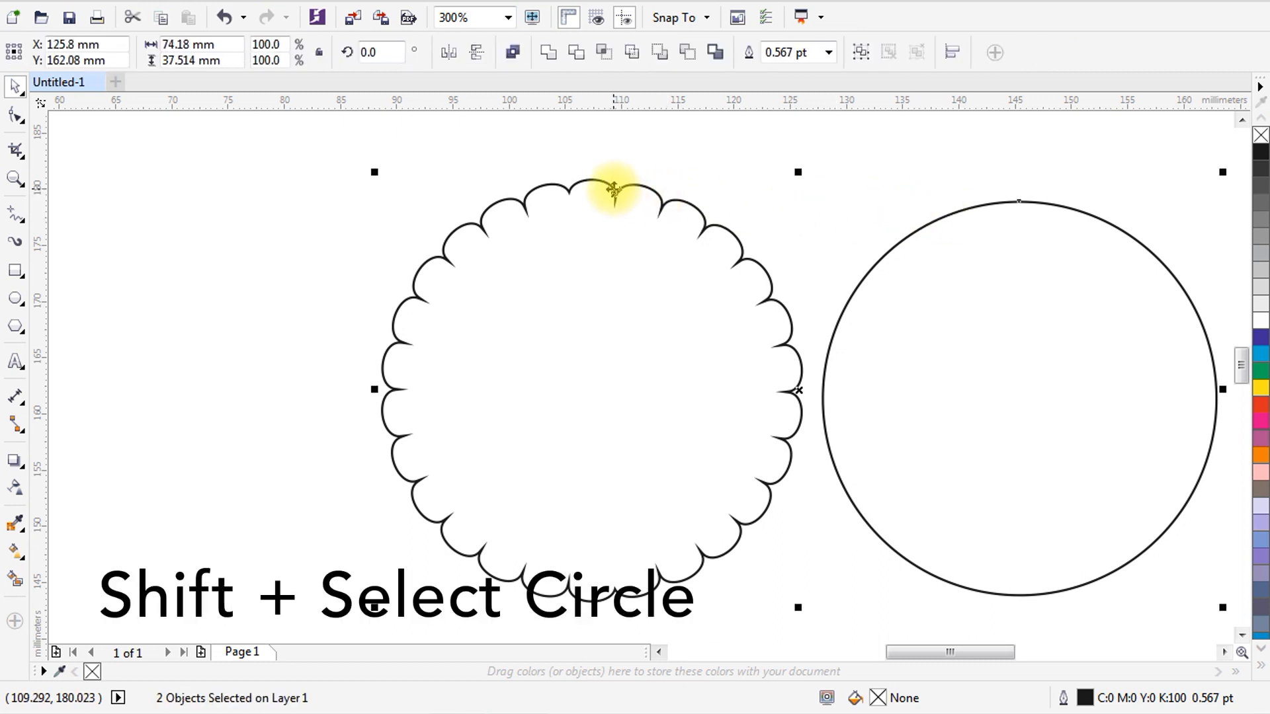
key("e")
key("c")
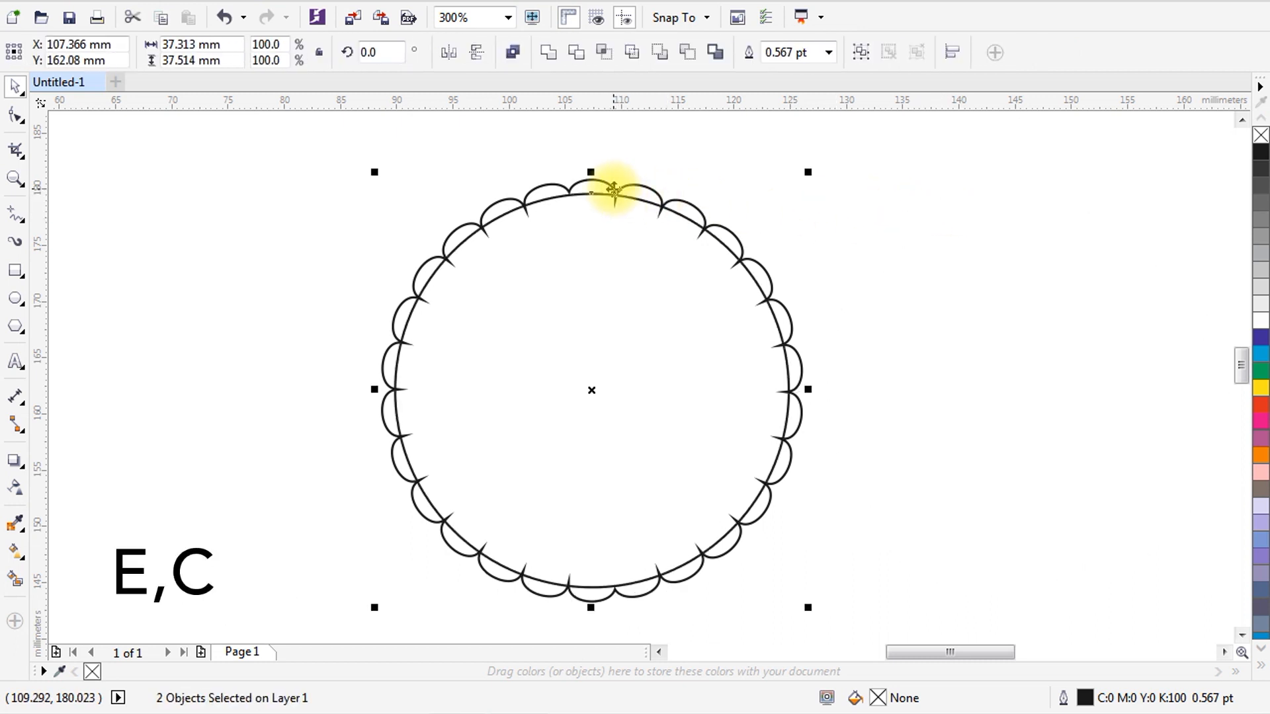
left_click(676, 146)
Trim the scalloped outline with the circle to remove the spikes inside it.
left_click(14, 178)
left_click_drag(334, 188, 978, 350)
left_click(20, 90)
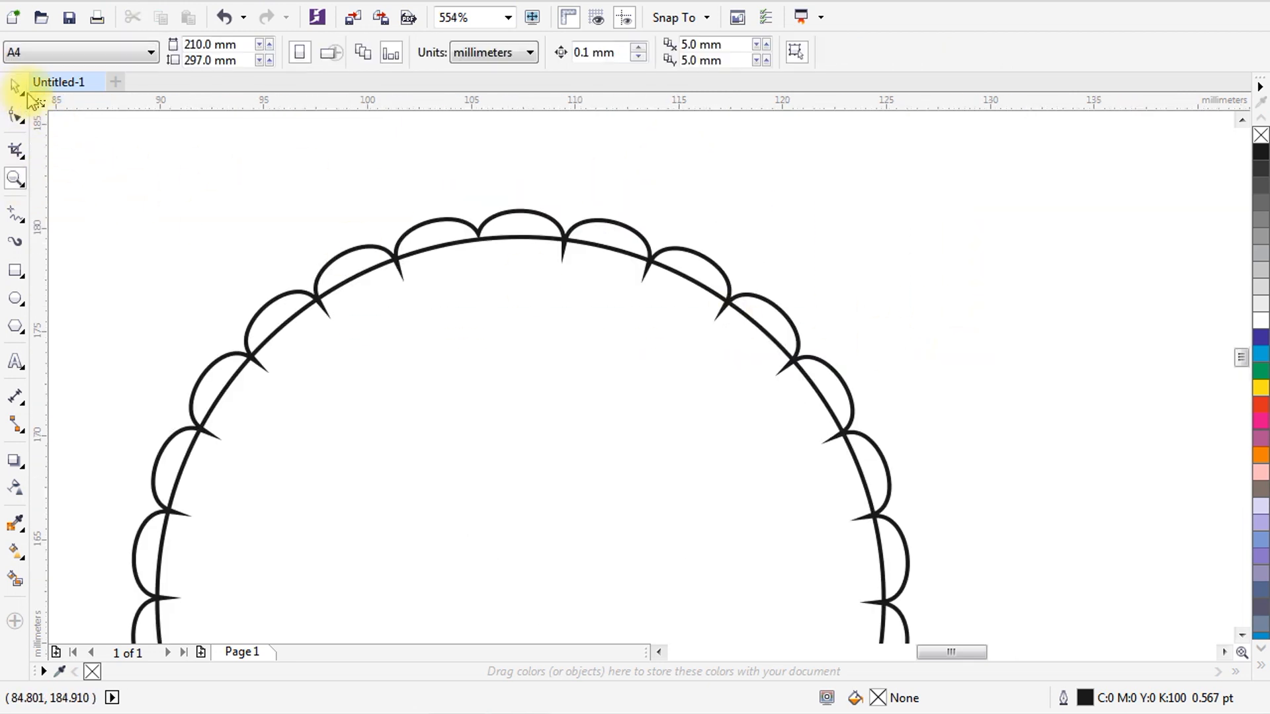
left_click(426, 248)
left_click(442, 220, "shift")
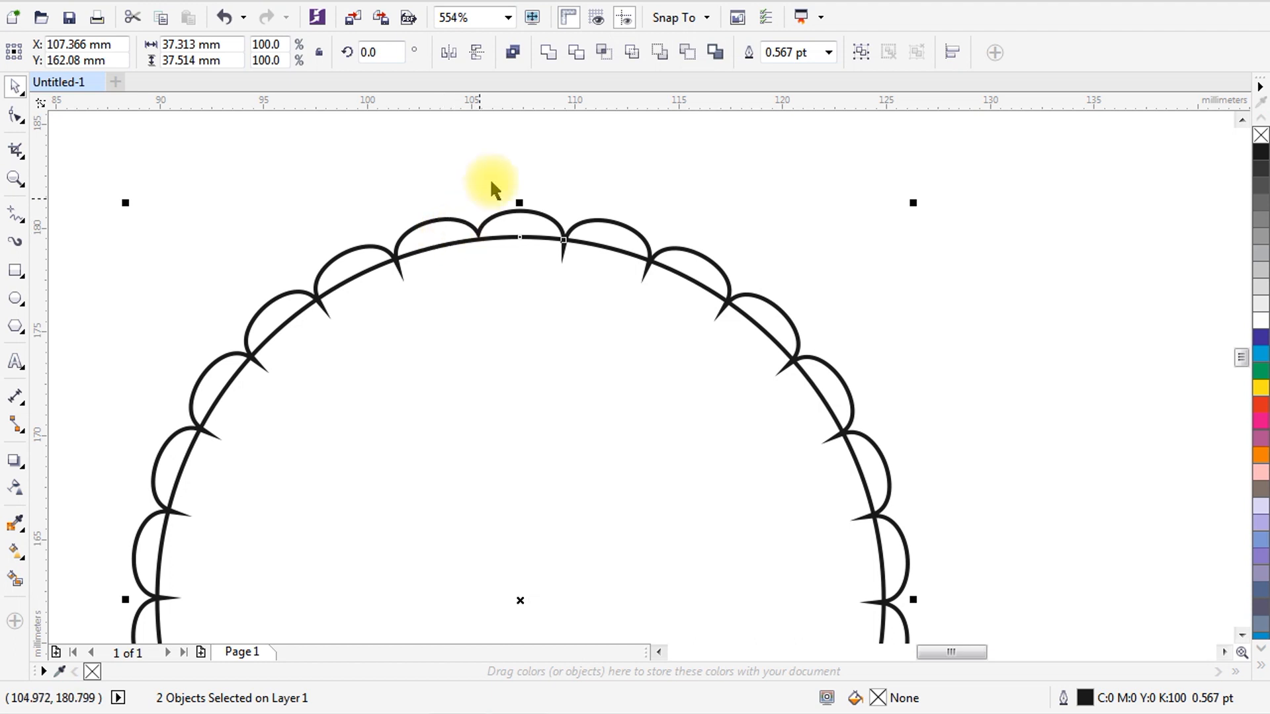
left_click(579, 52)
left_click(536, 179)
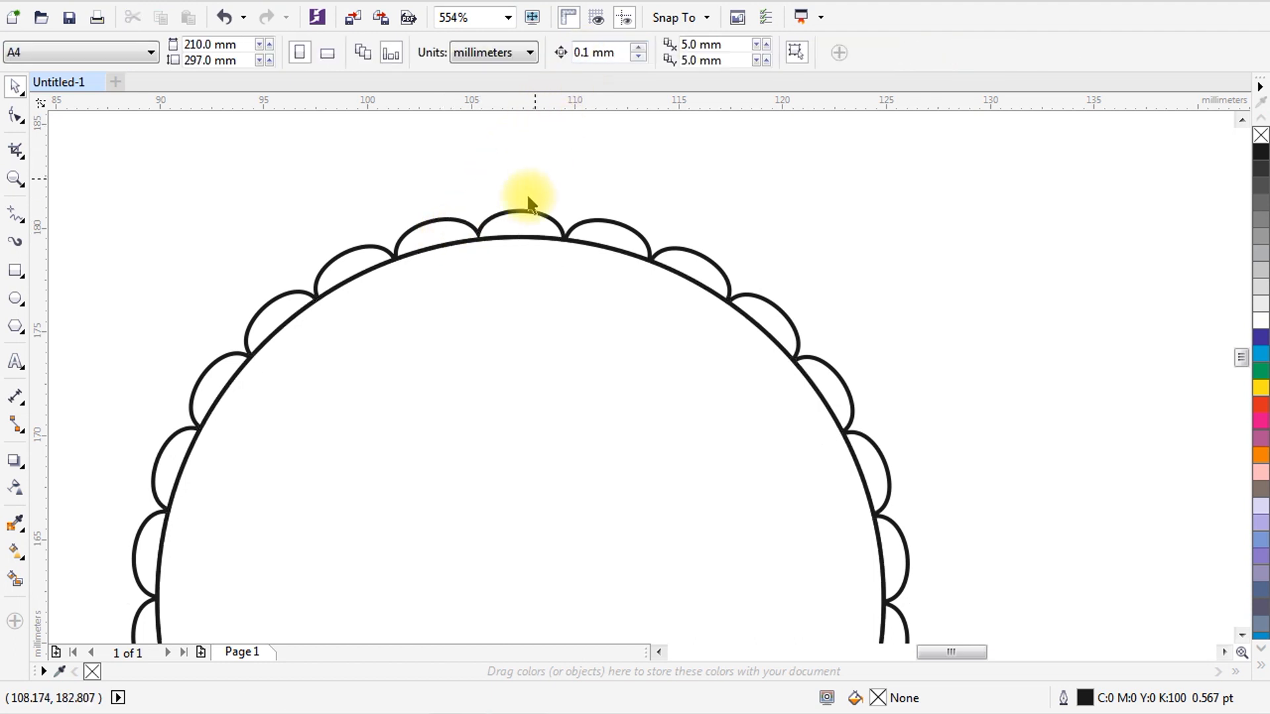
Move the circle out of the scalloped ring and place it beside the ring.
left_click(506, 249)
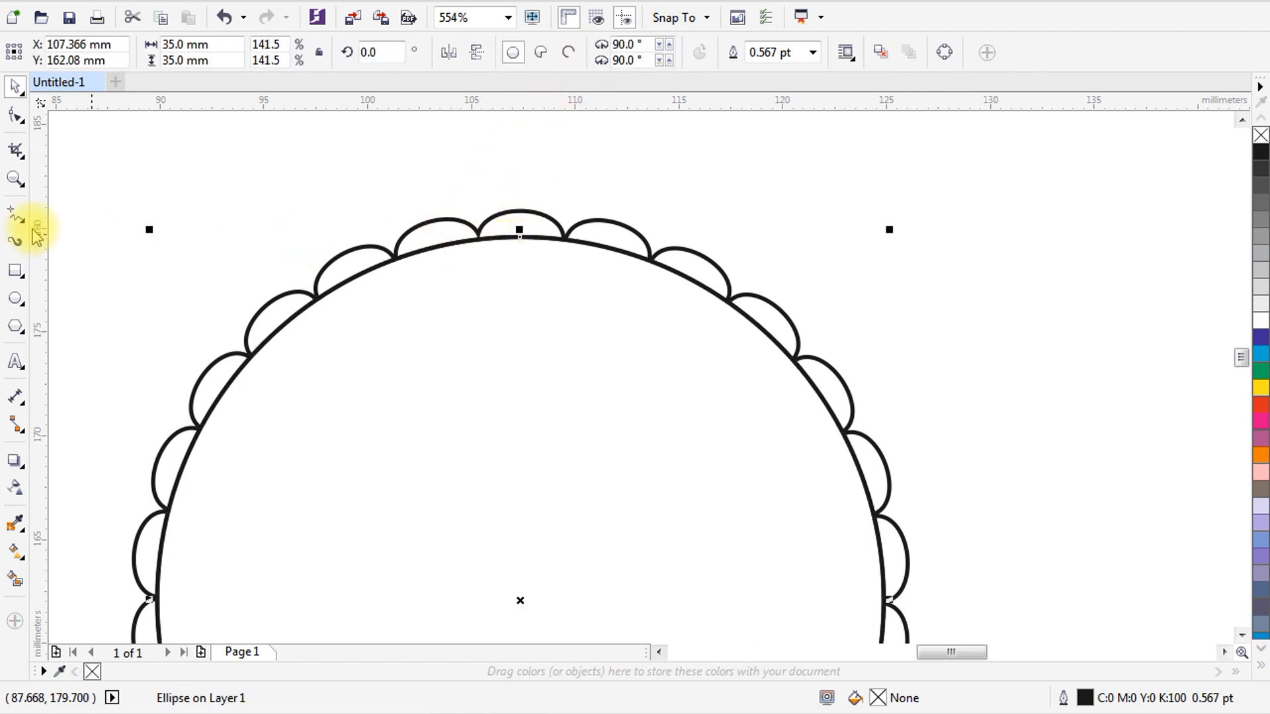
left_click(16, 178)
right_click(192, 161)
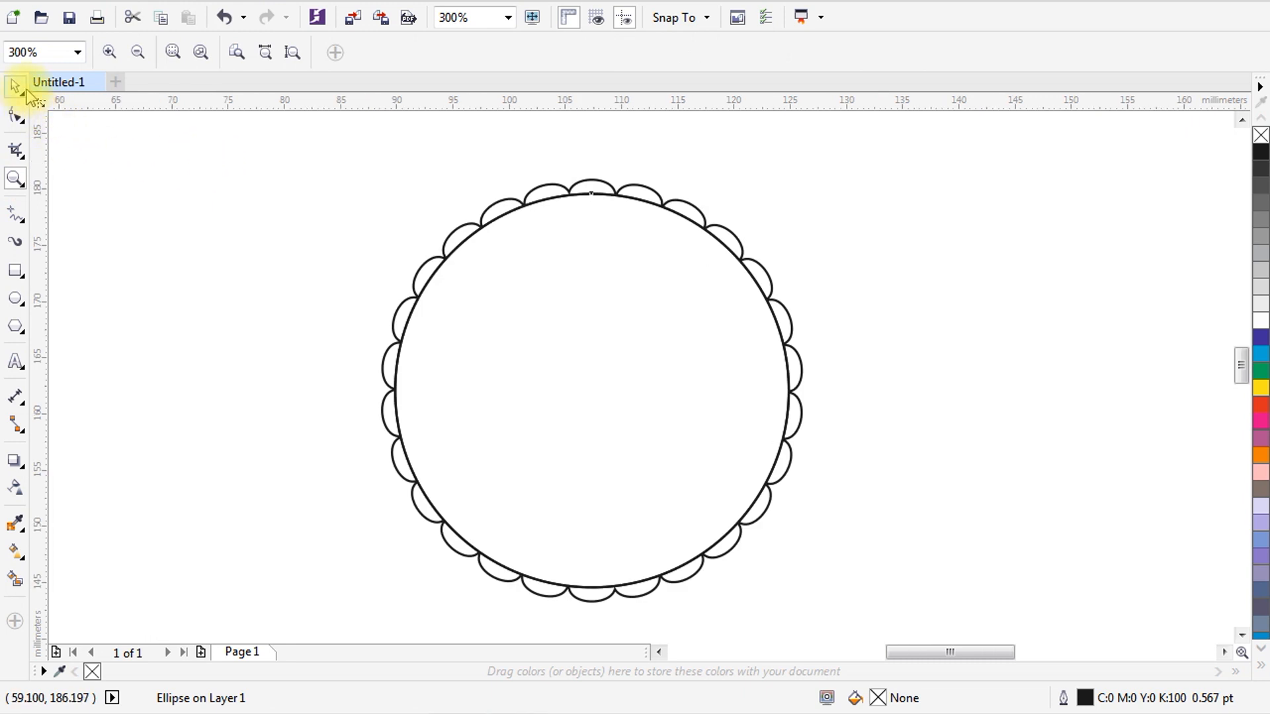
left_click(16, 86)
left_click_drag(564, 352, 997, 362)
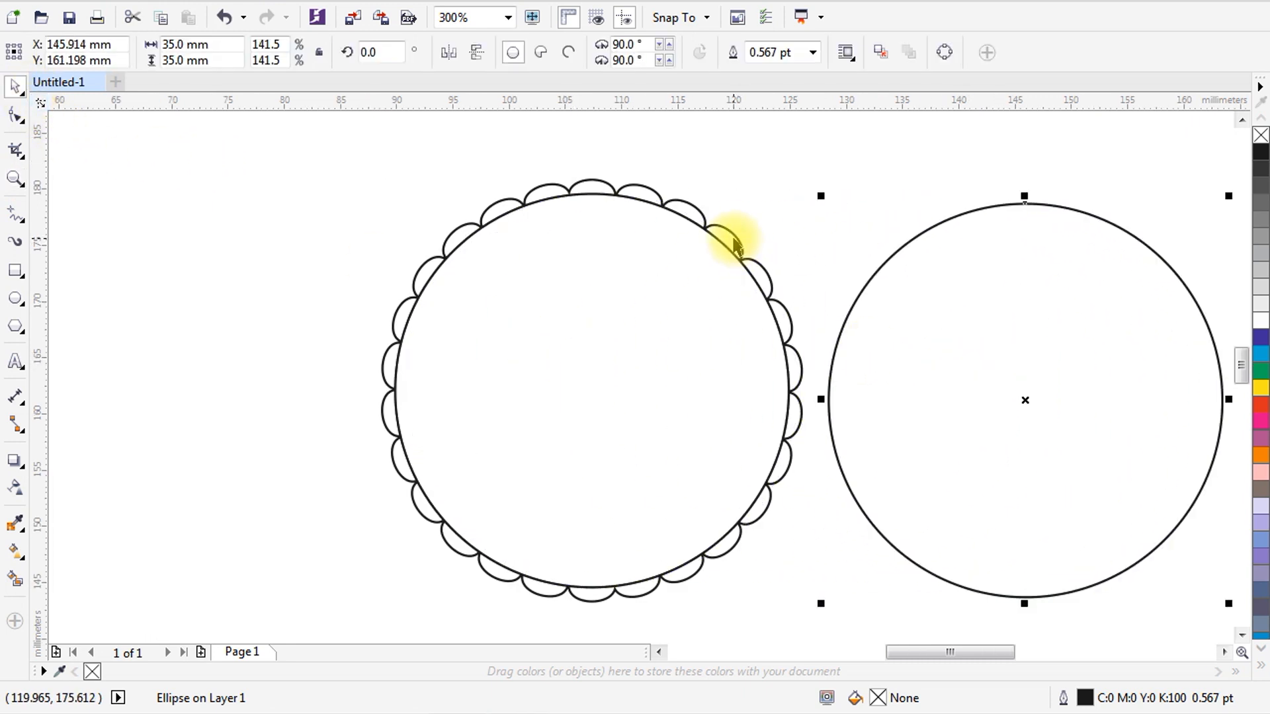
Fill the scalloped ring with black (K100) and remove its outline.
left_click(736, 246)
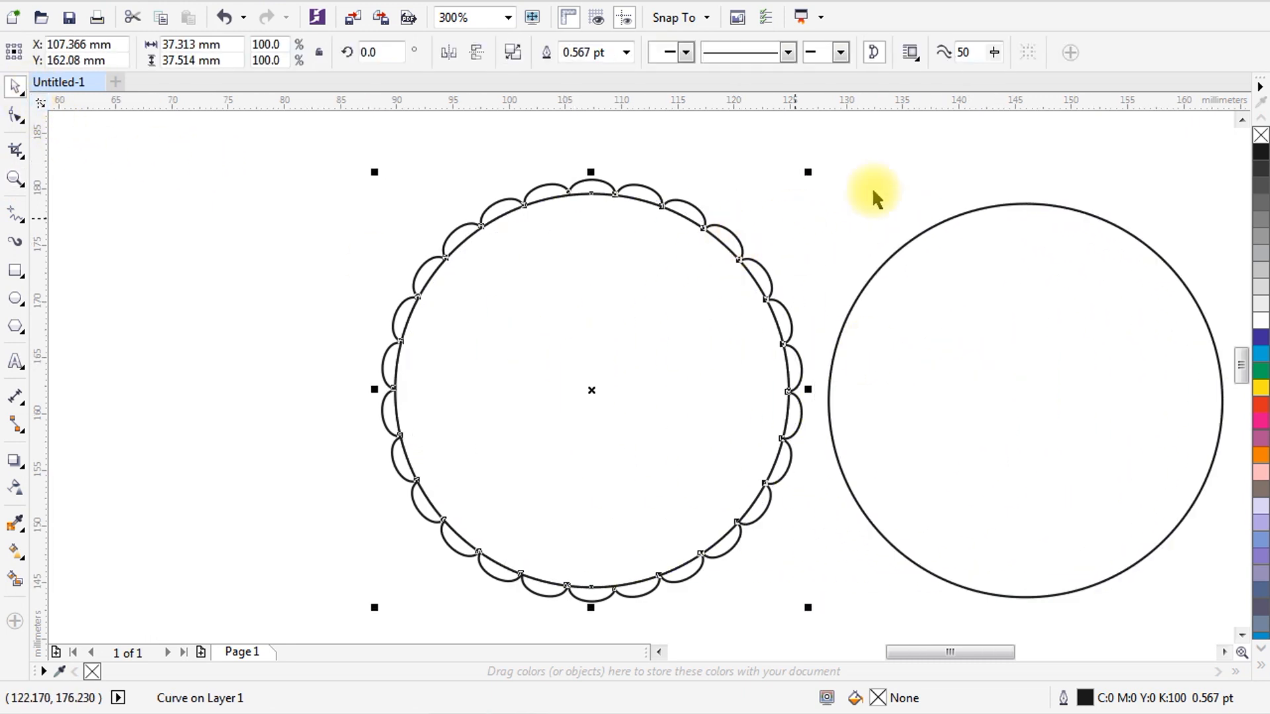
left_click(1261, 151)
right_click(1261, 135)
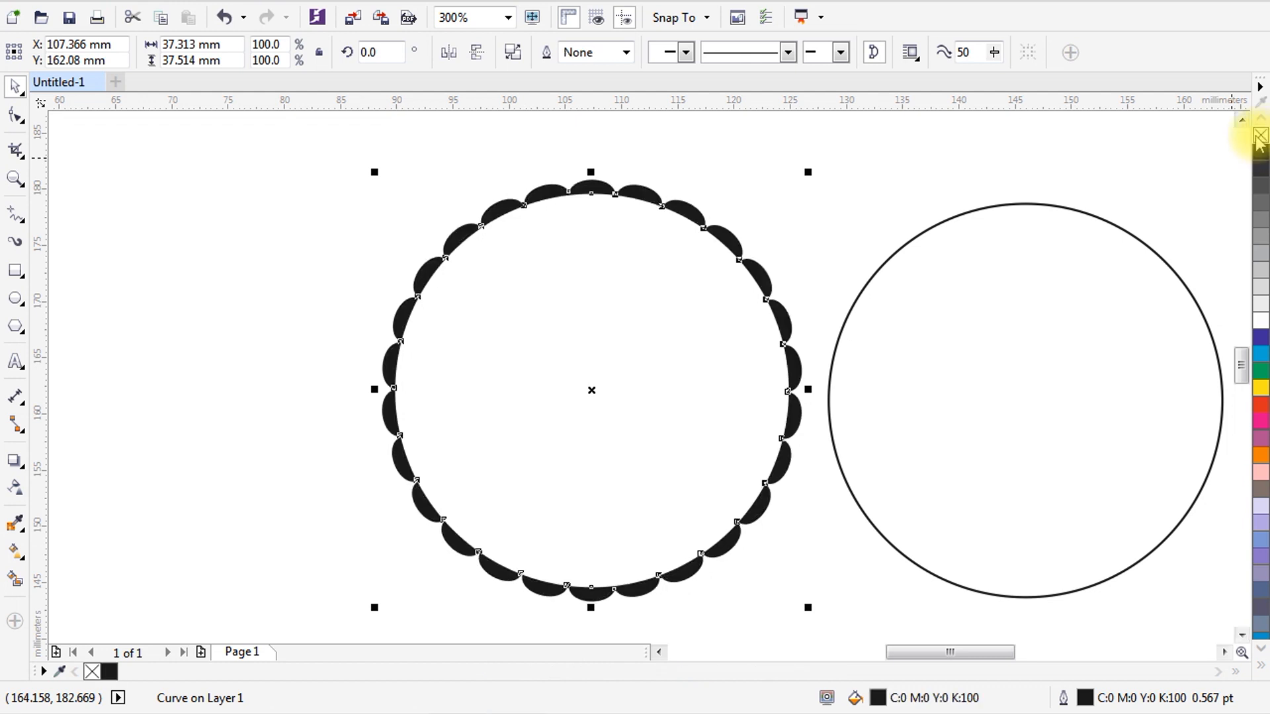
left_click(906, 156)
Scale the plain circle down about its centre to about 25.5 mm and centre it inside the scalloped ring.
left_click(980, 207)
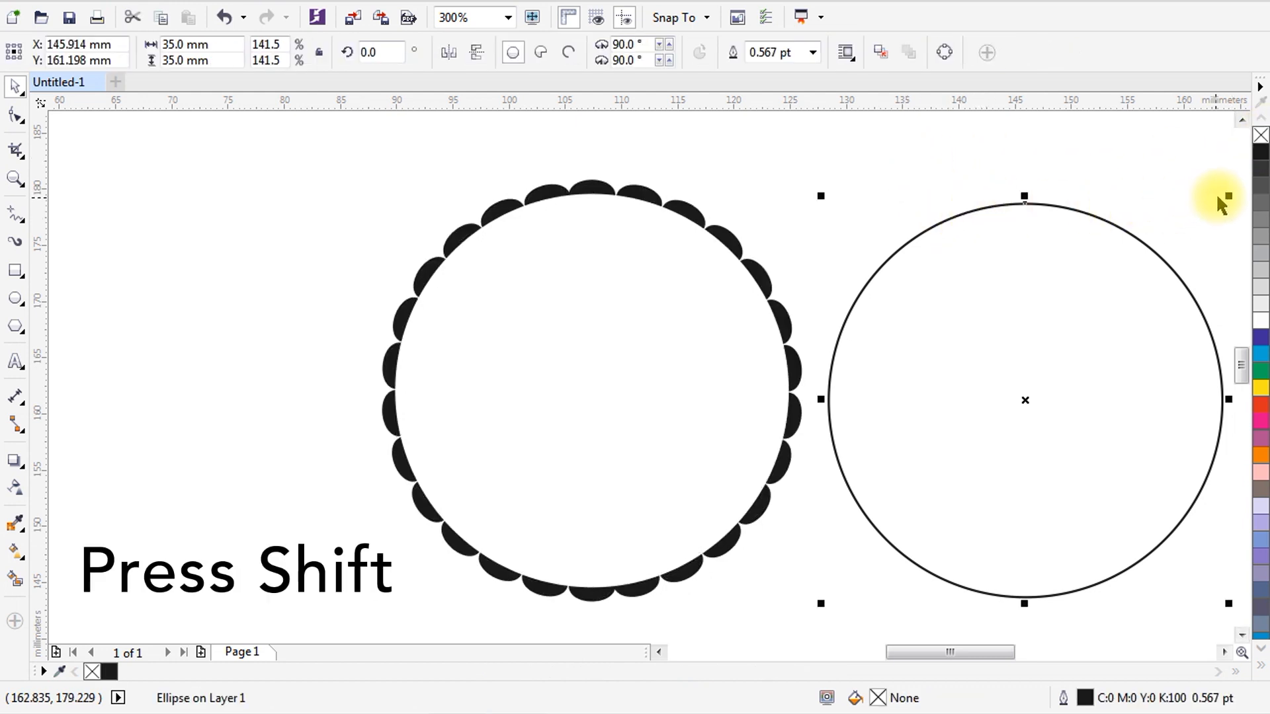
left_click_drag(1229, 194, 1152, 250)
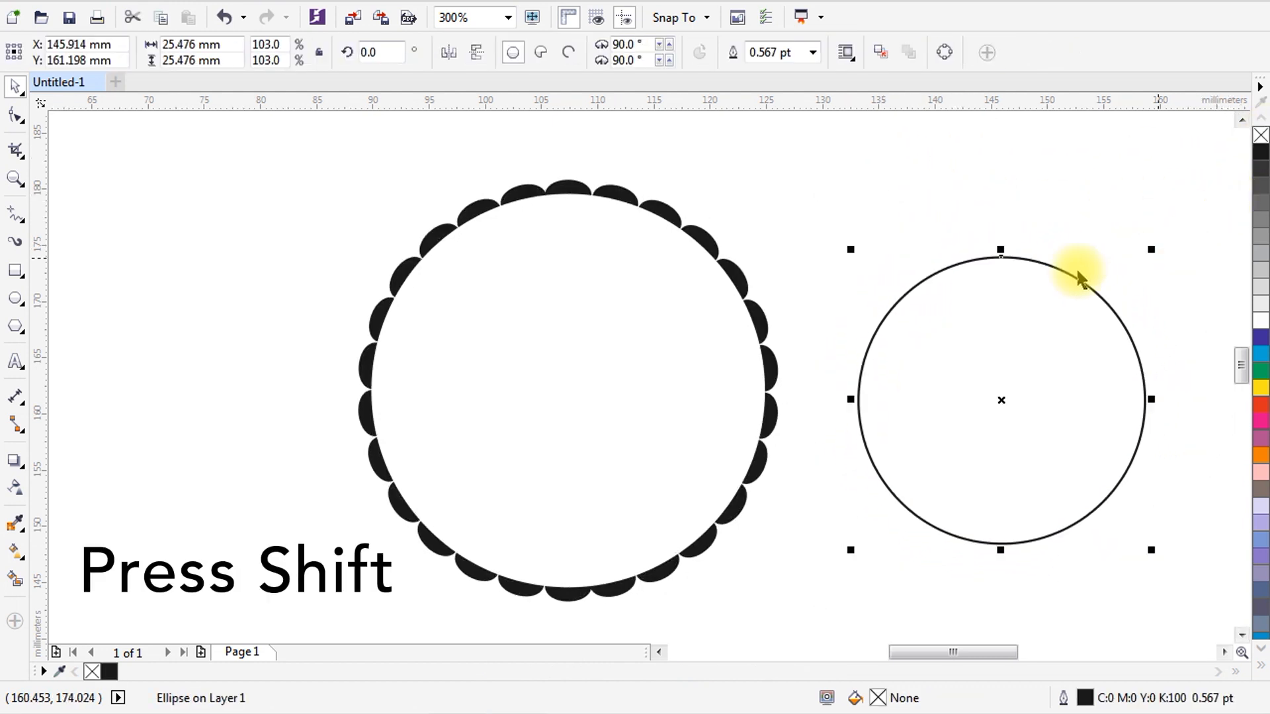
left_click(617, 196, "shift")
key("e")
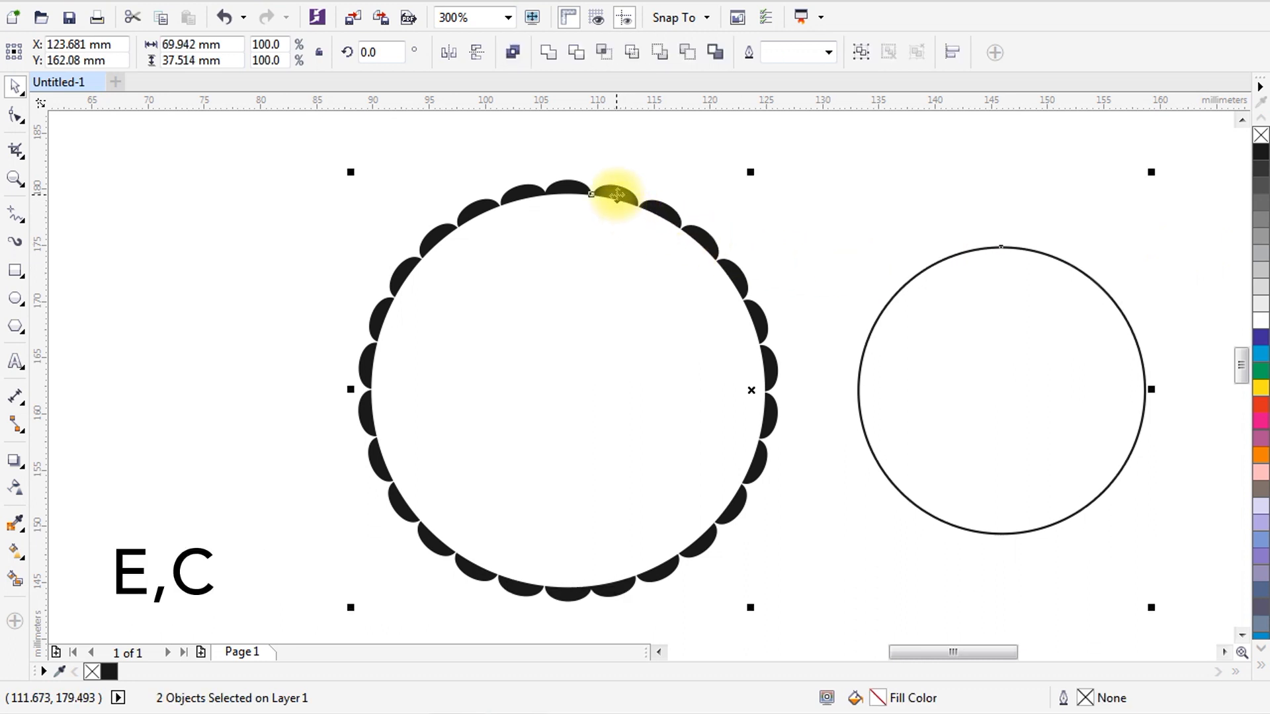
key("c")
left_click(791, 193)
Shrink the inner circle about its centre to about 24.6 mm and set its outline width to 1 pt.
left_click(14, 179)
left_click_drag(303, 175, 923, 430)
left_click(16, 86)
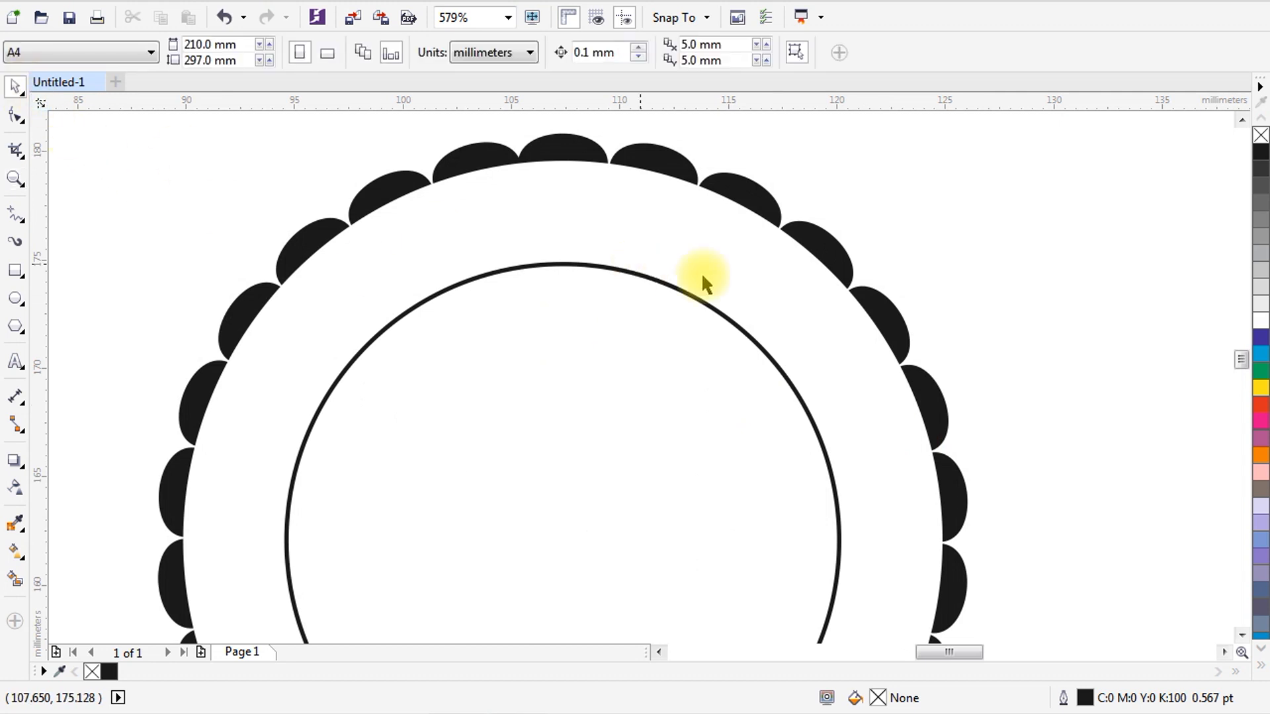
left_click(695, 294)
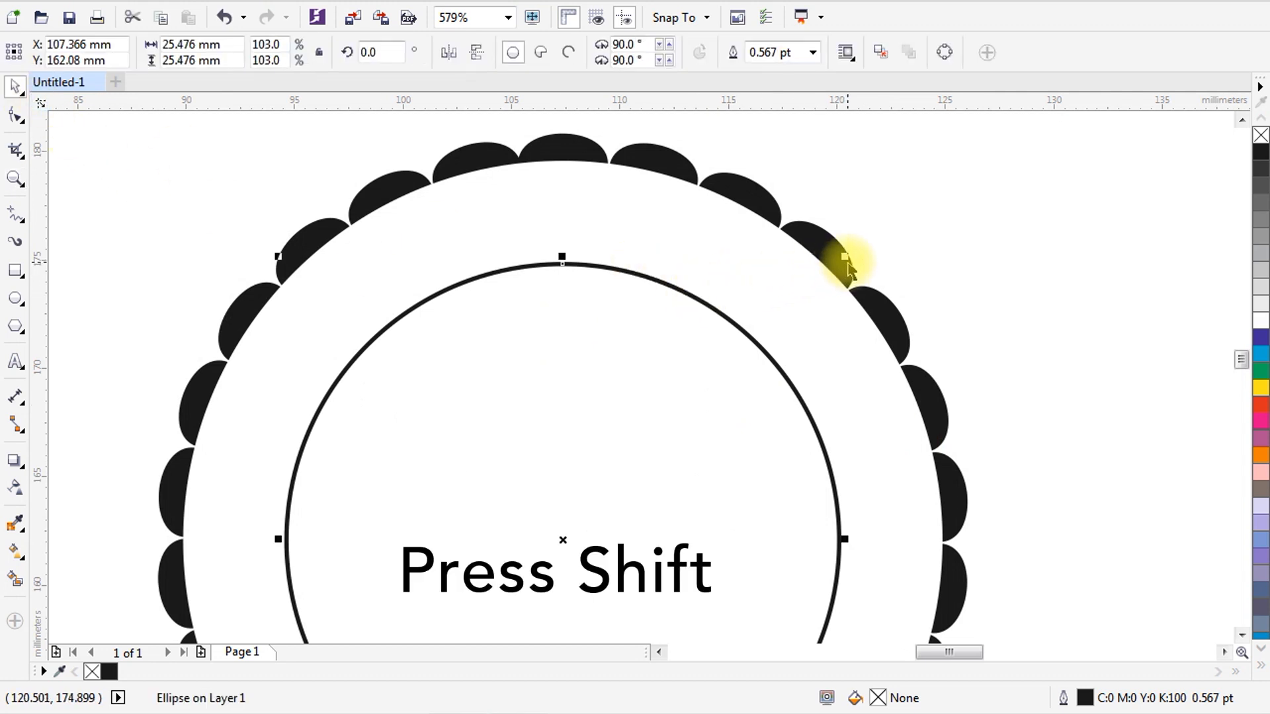
left_click_drag(847, 257, 836, 264)
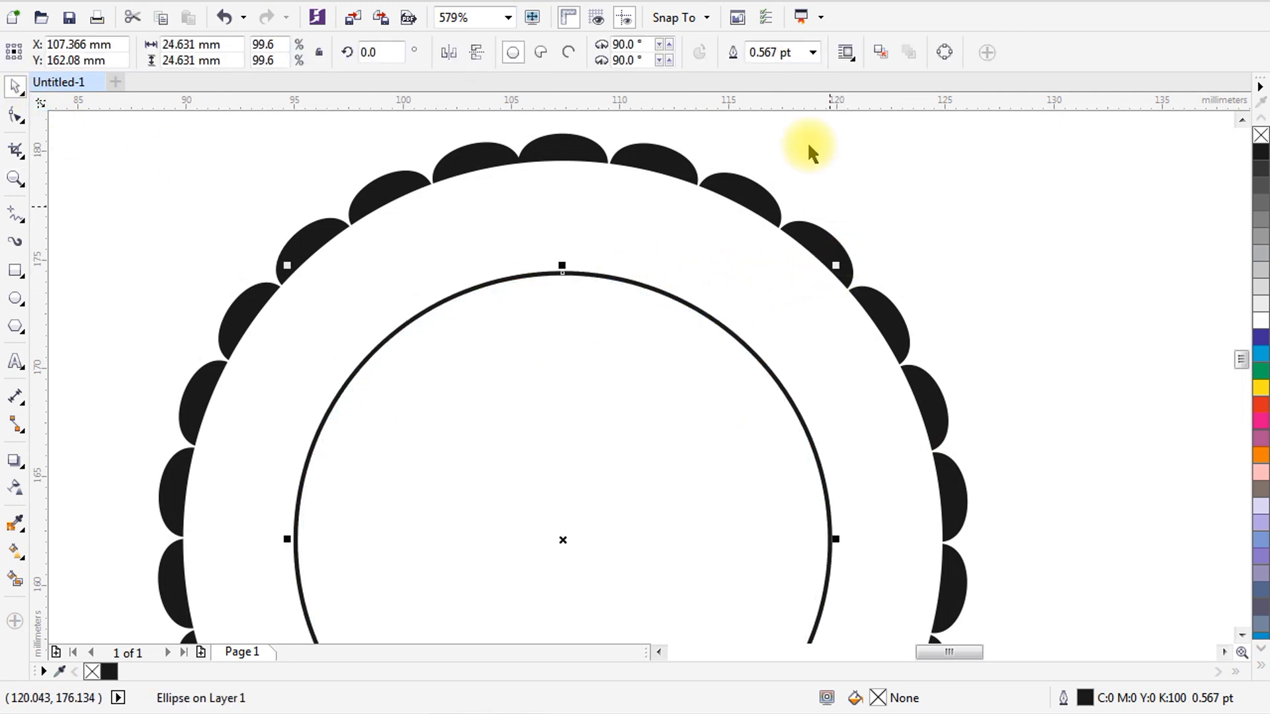
triple_click(794, 52)
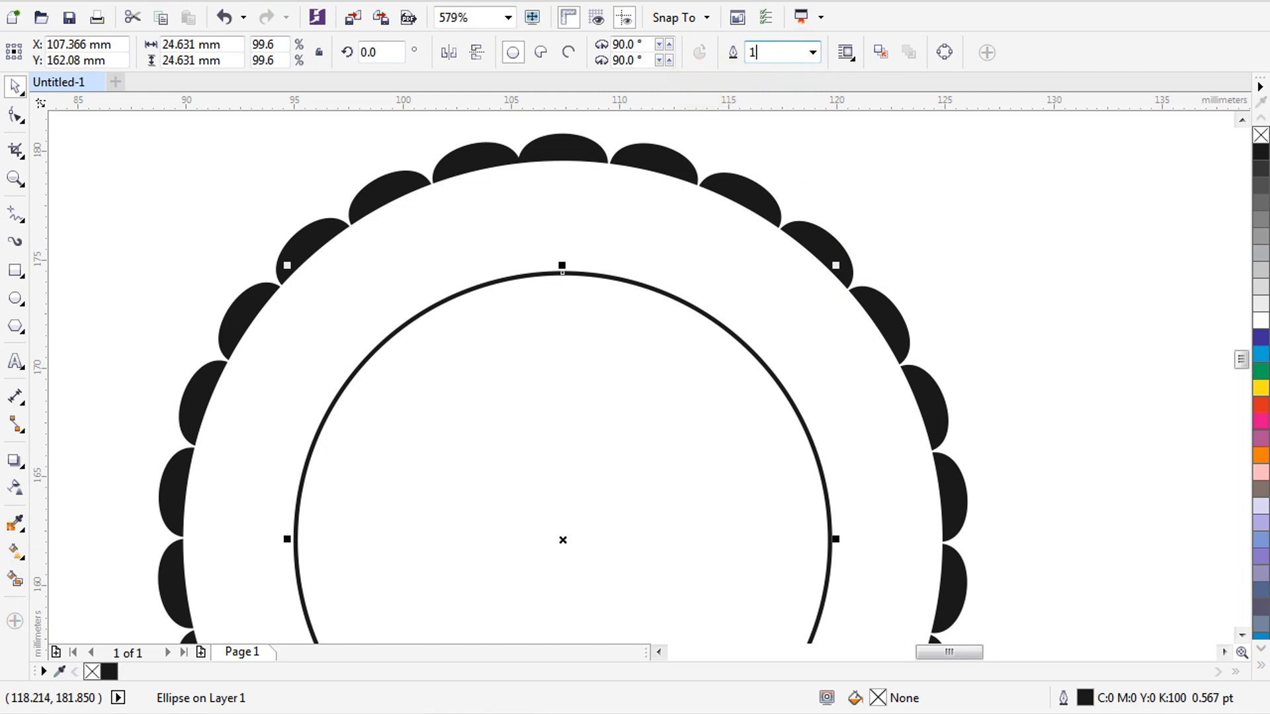
left_click(711, 102)
left_click(905, 206)
Reduce the inner circle about its centre to a diameter of about 23.4 mm.
left_click(15, 179)
right_click(340, 182)
left_click(15, 86)
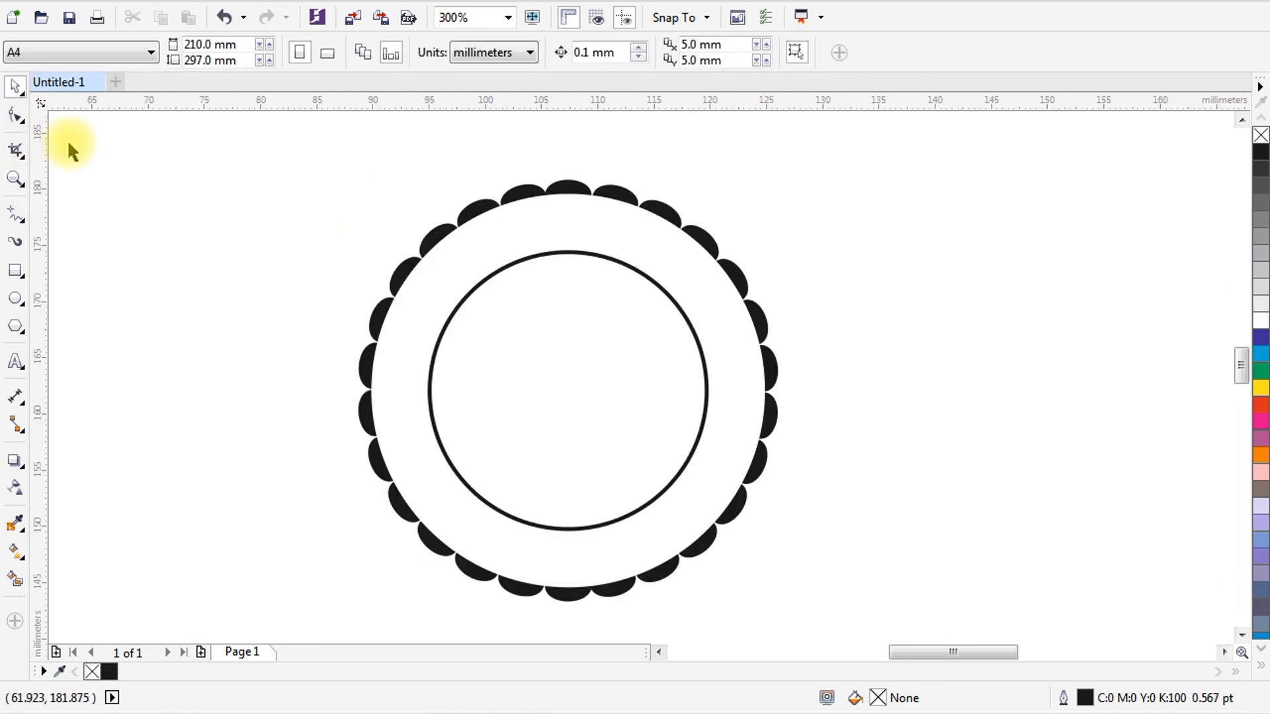
left_click(605, 294)
left_click_drag(709, 538, 696, 529)
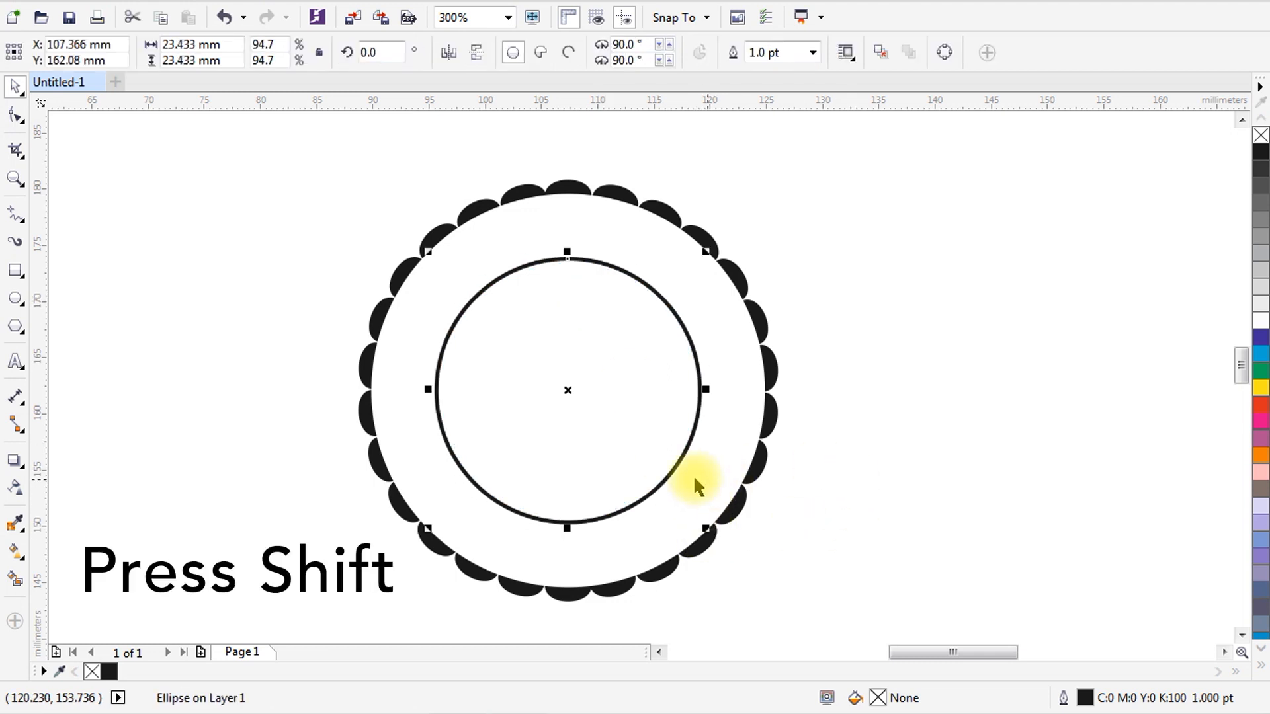
Apply a dashed line style to the inner circle's outline.
double_click(1085, 699)
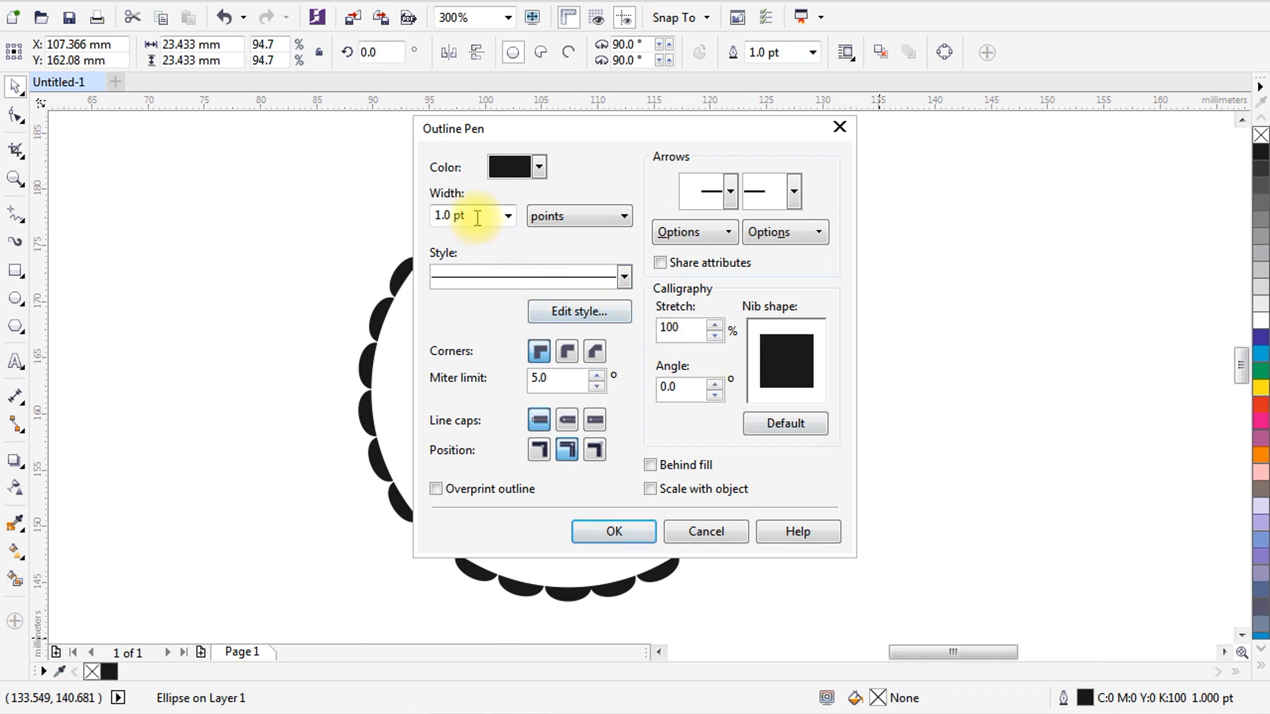
left_click(471, 283)
left_click_drag(624, 318, 625, 336)
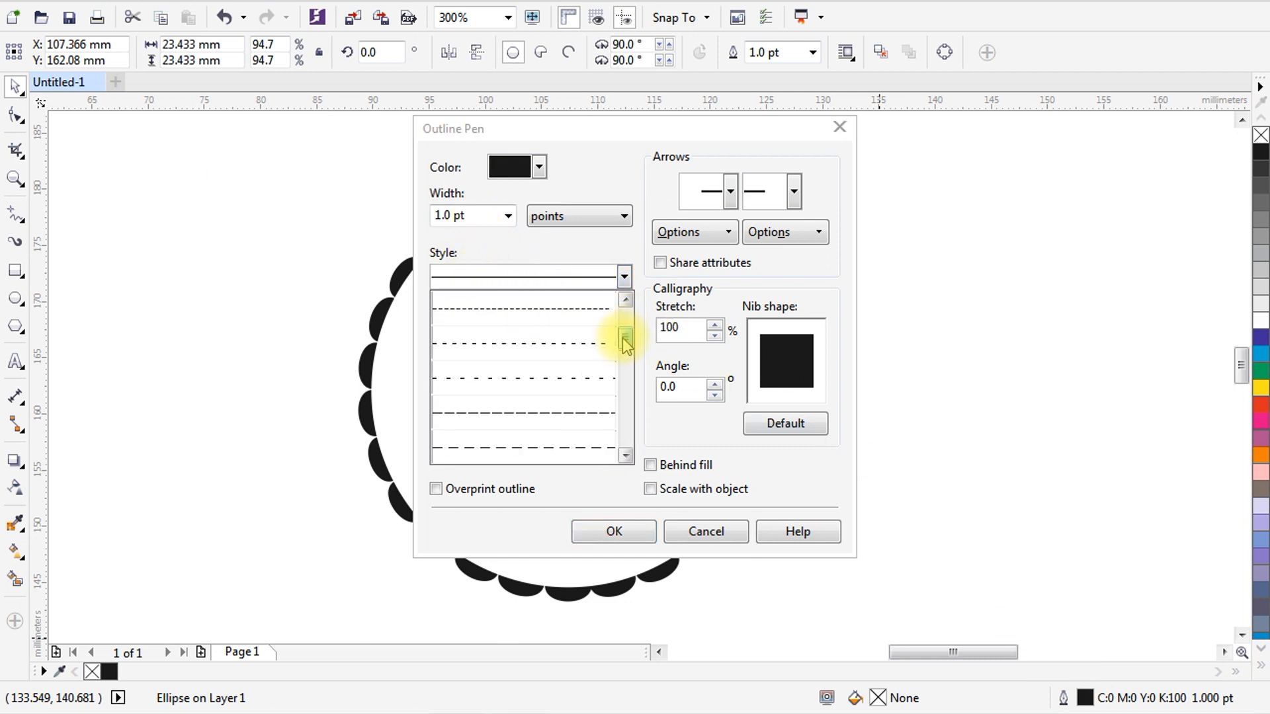
left_click(573, 311)
left_click(614, 532)
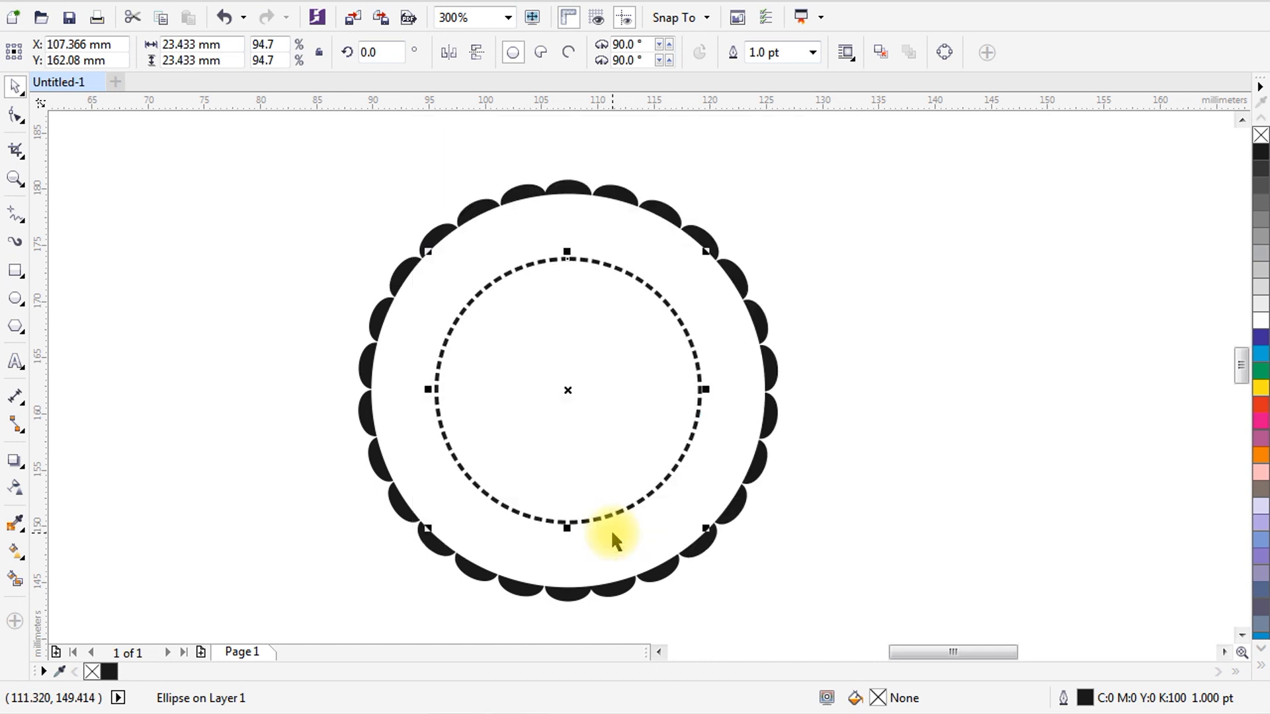
left_click(827, 452)
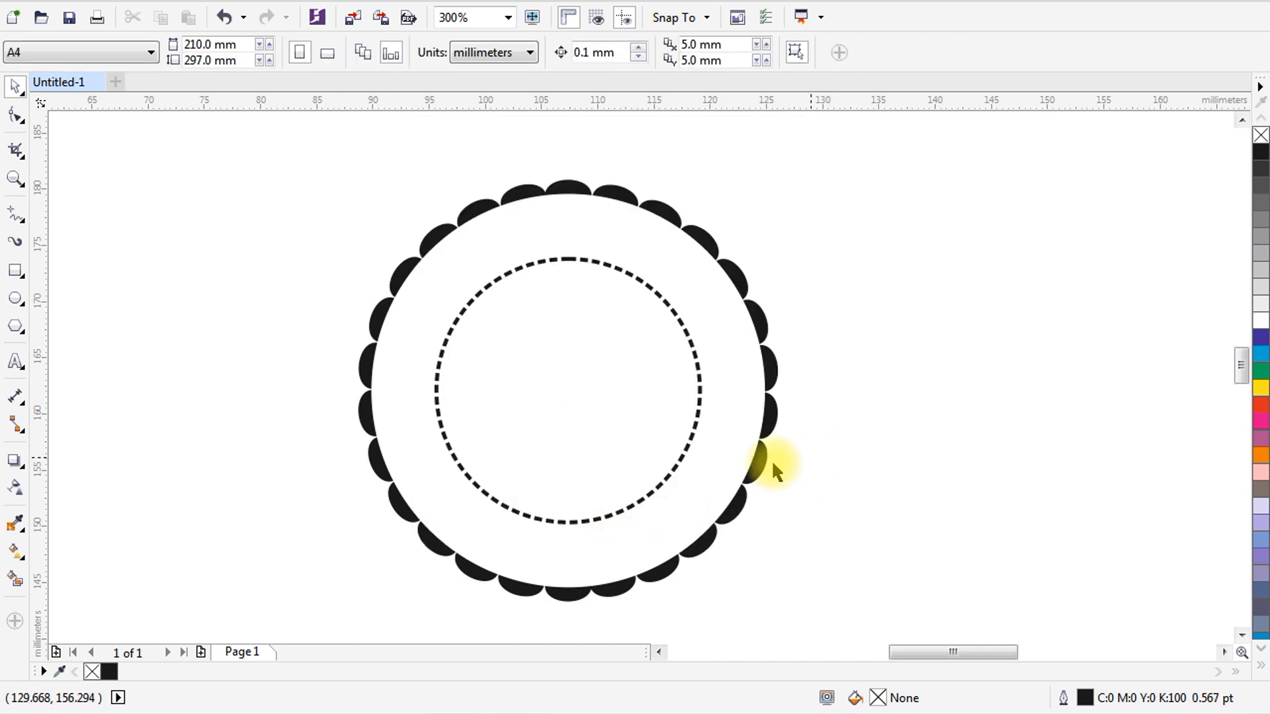
Add the artistic text "YOUR COMPANY NAME HERE" starting beside the badge's upper part.
left_click(15, 362)
left_click(184, 287)
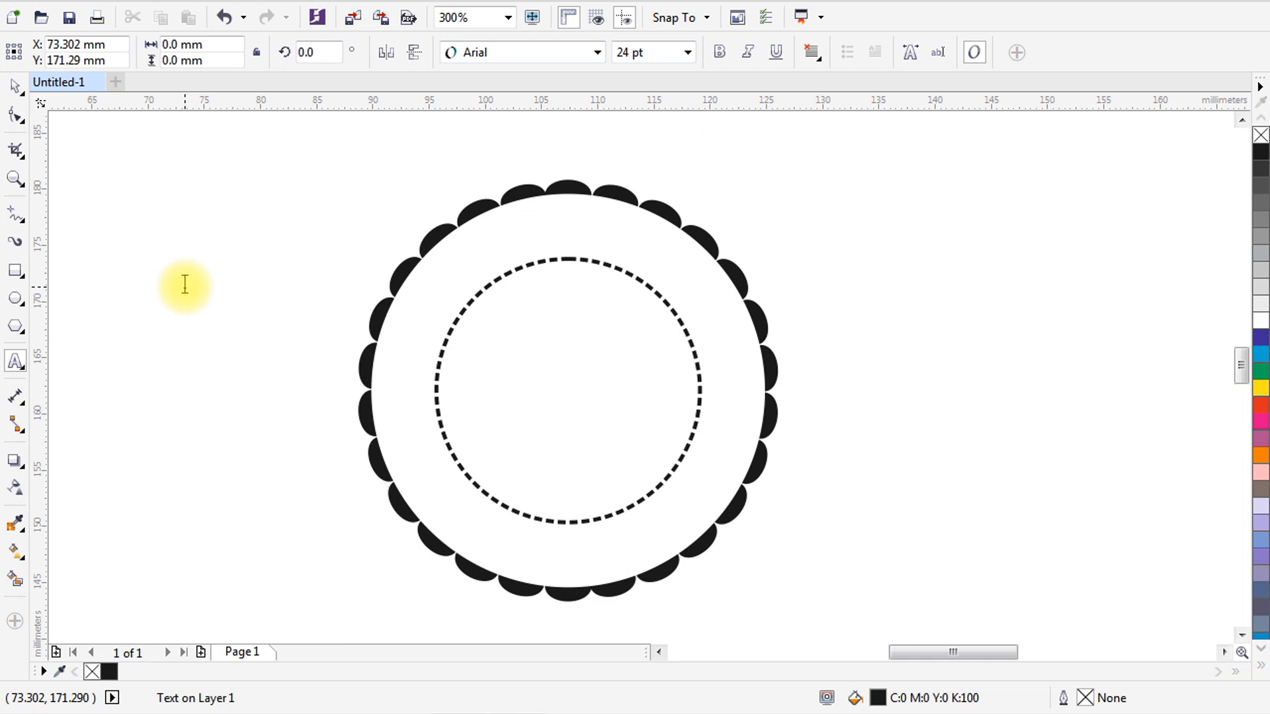
type("YOUR")
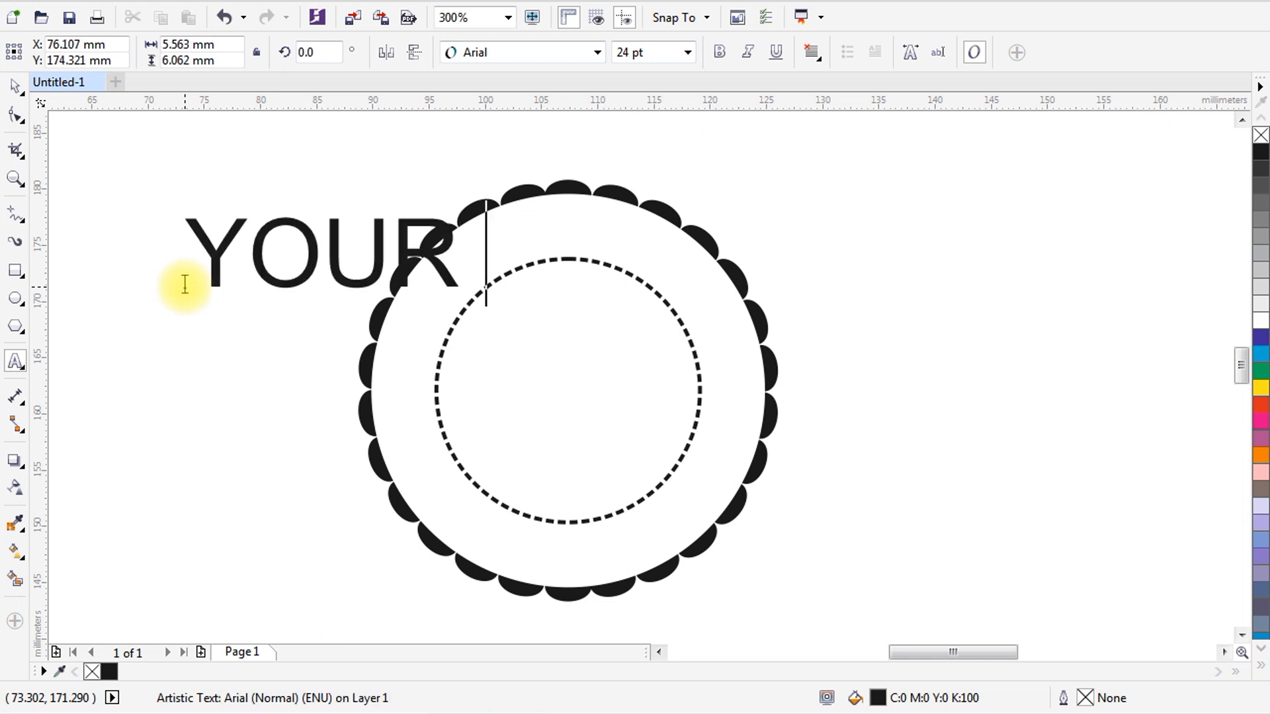
type(" COMPANY")
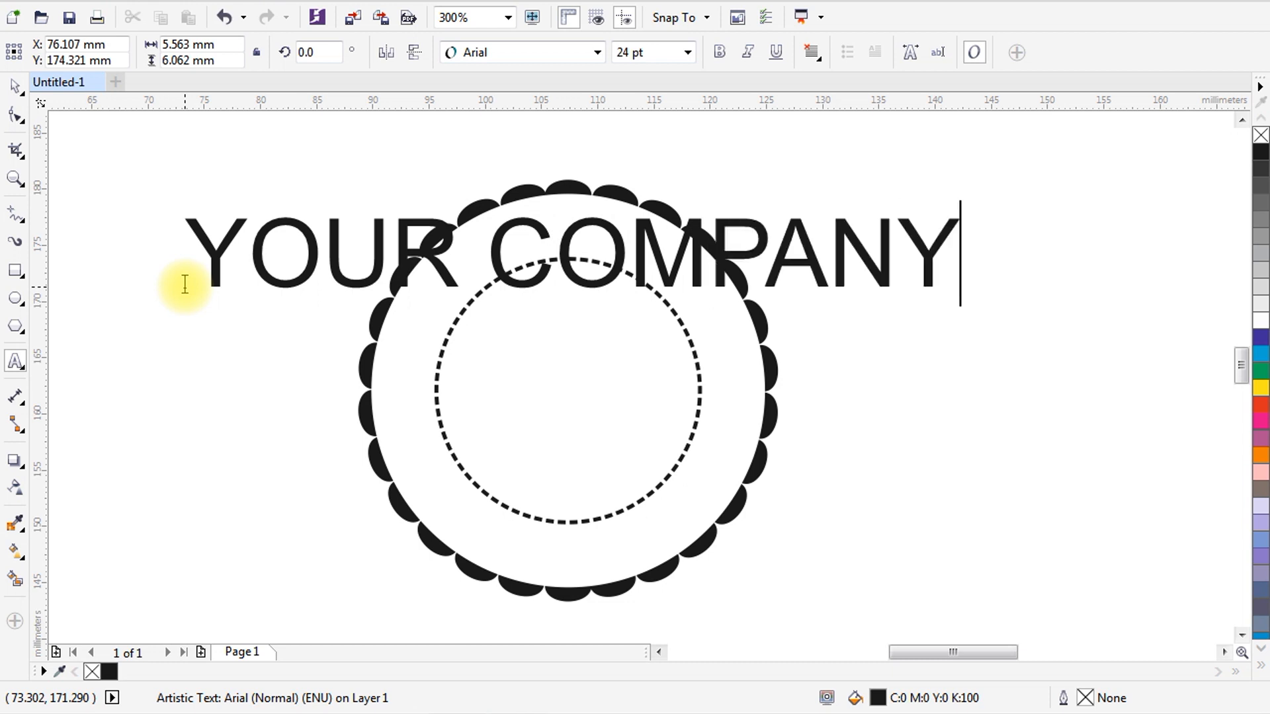
type(" NAME ")
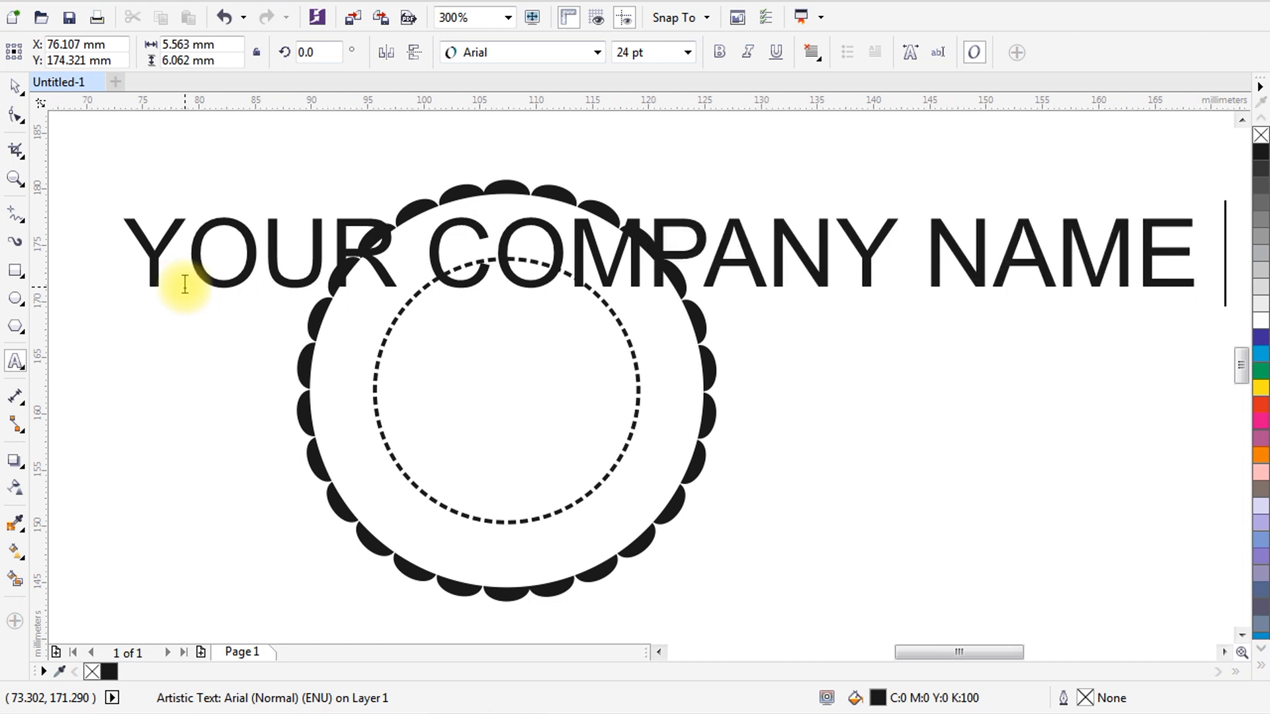
type("HERE")
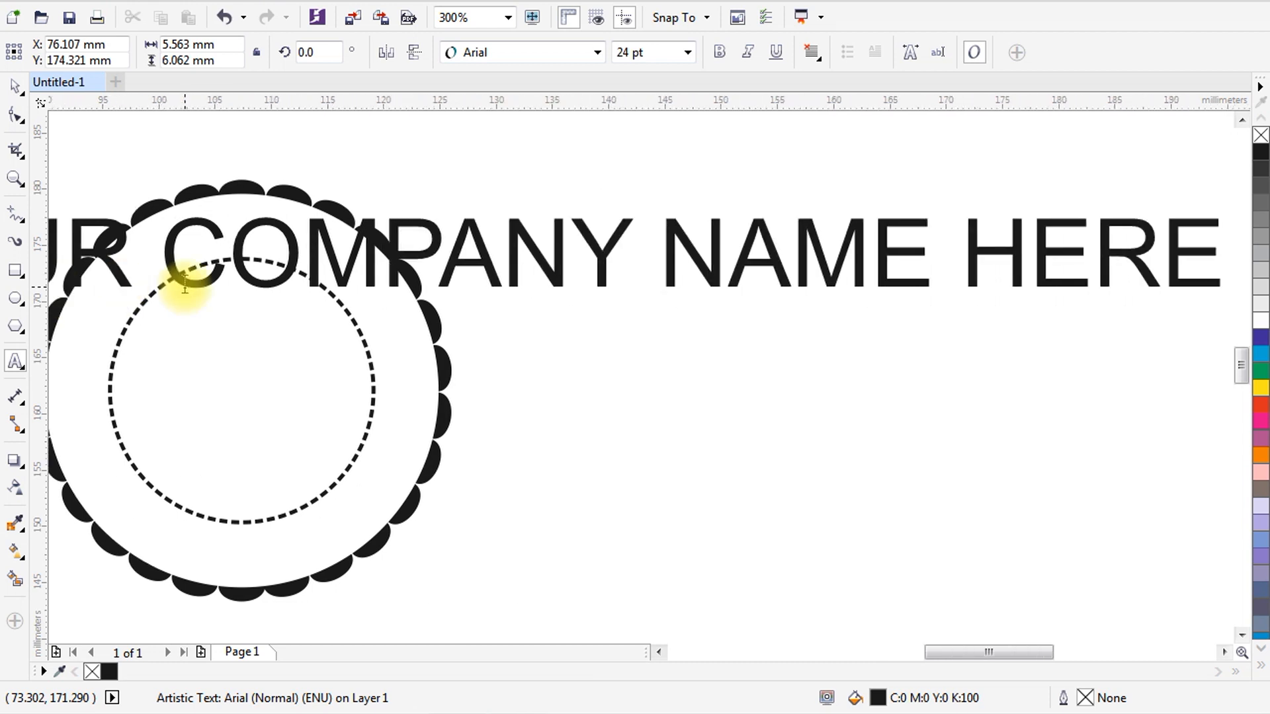
Set the font size of the company name text to 12 pt.
left_click(15, 86)
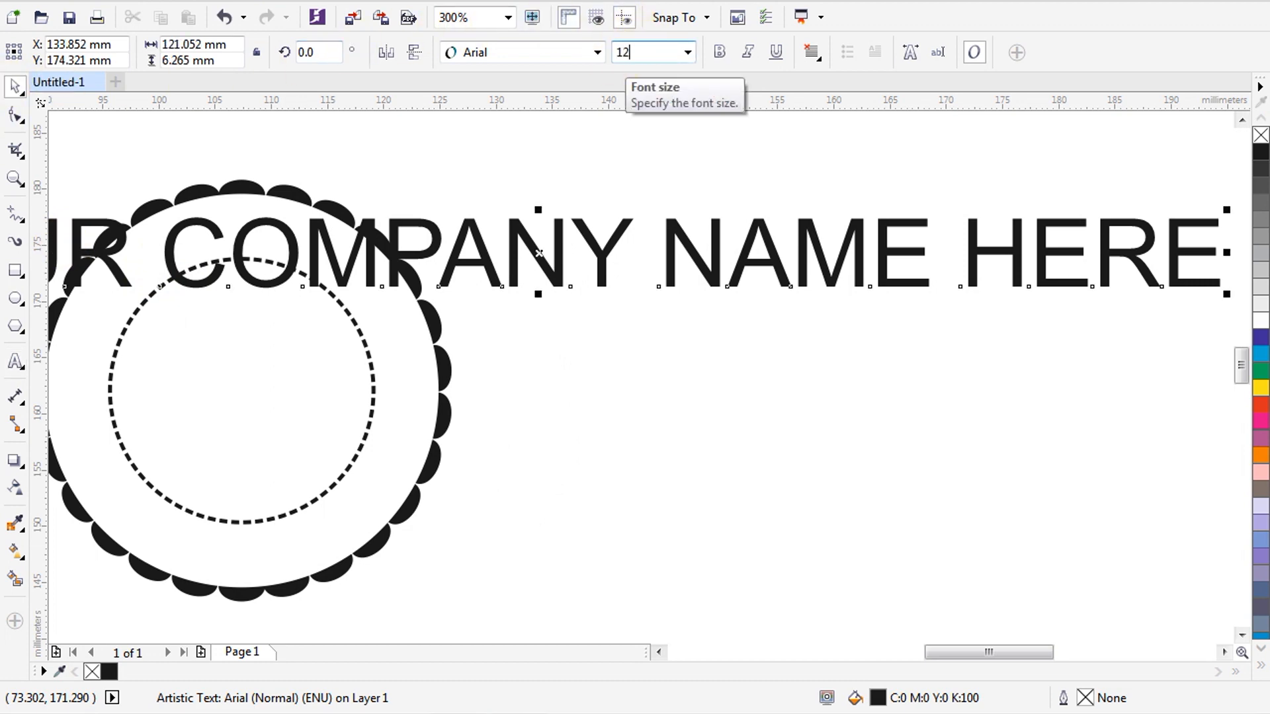
type("12")
key("Return")
Align the company name text horizontally to the centre of the scalloped ring.
left_click(14, 178)
key("F3")
left_click_drag(422, 251, 816, 507)
left_click_drag(241, 151, 1167, 556)
left_click(13, 85)
left_click(580, 220, "shift")
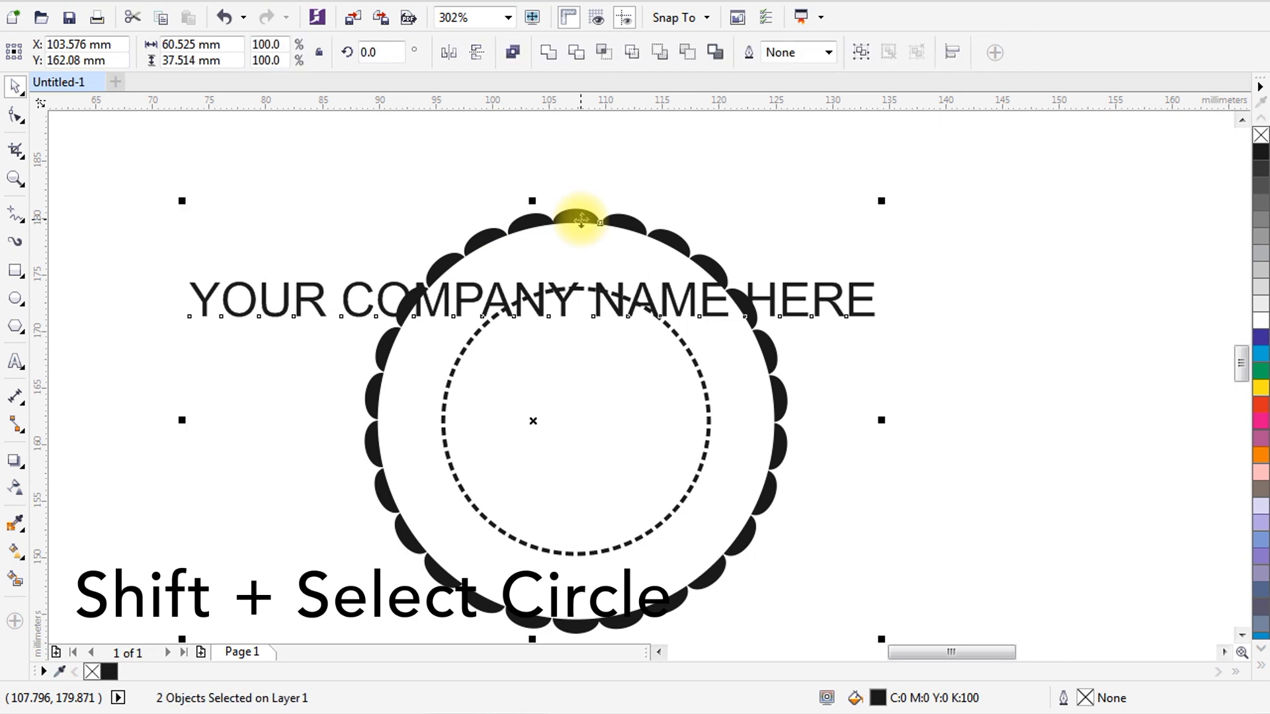
key("c")
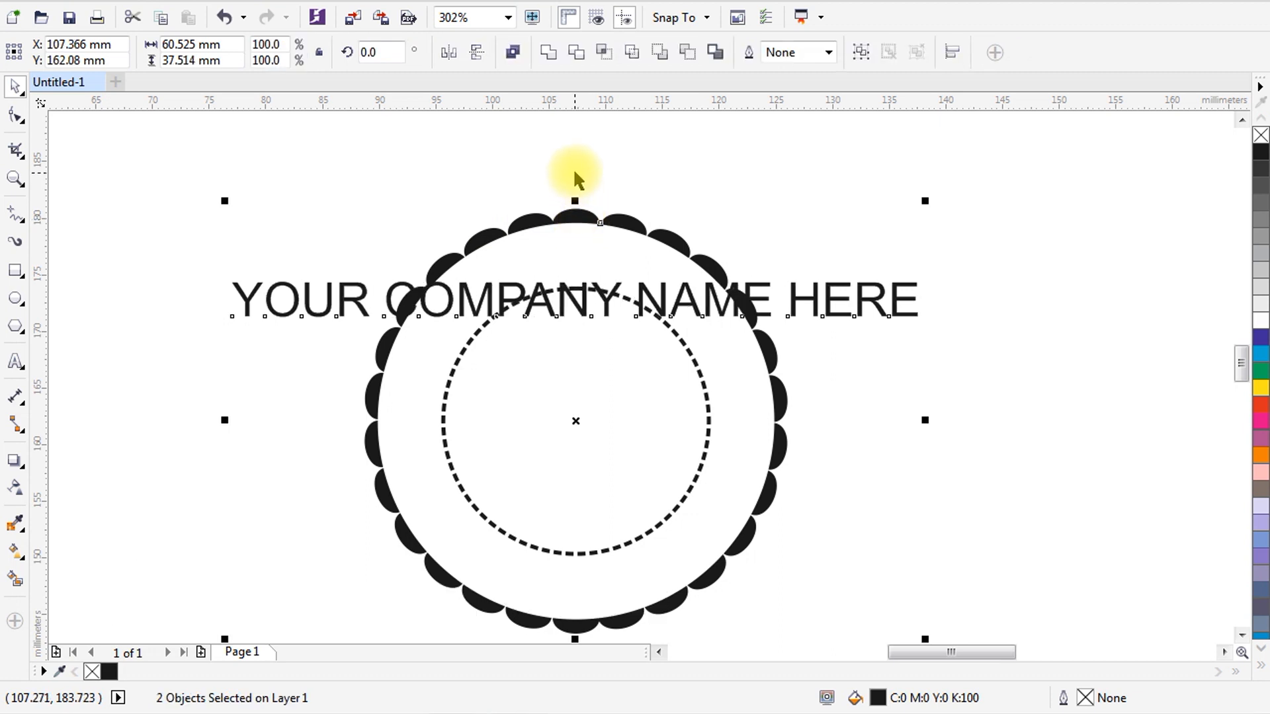
key("Escape")
Fit the company name text to the dashed circle and offset it outward by about 0.97 mm.
left_click(615, 284)
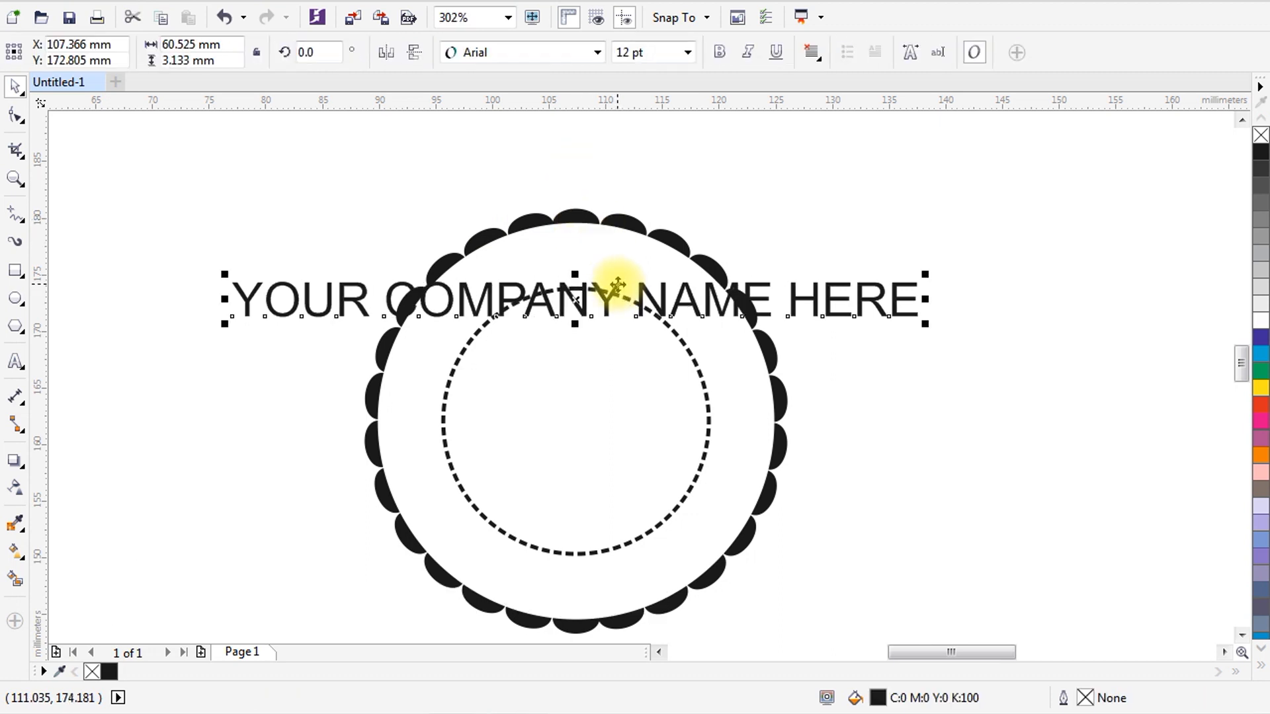
left_click(691, 354, "shift")
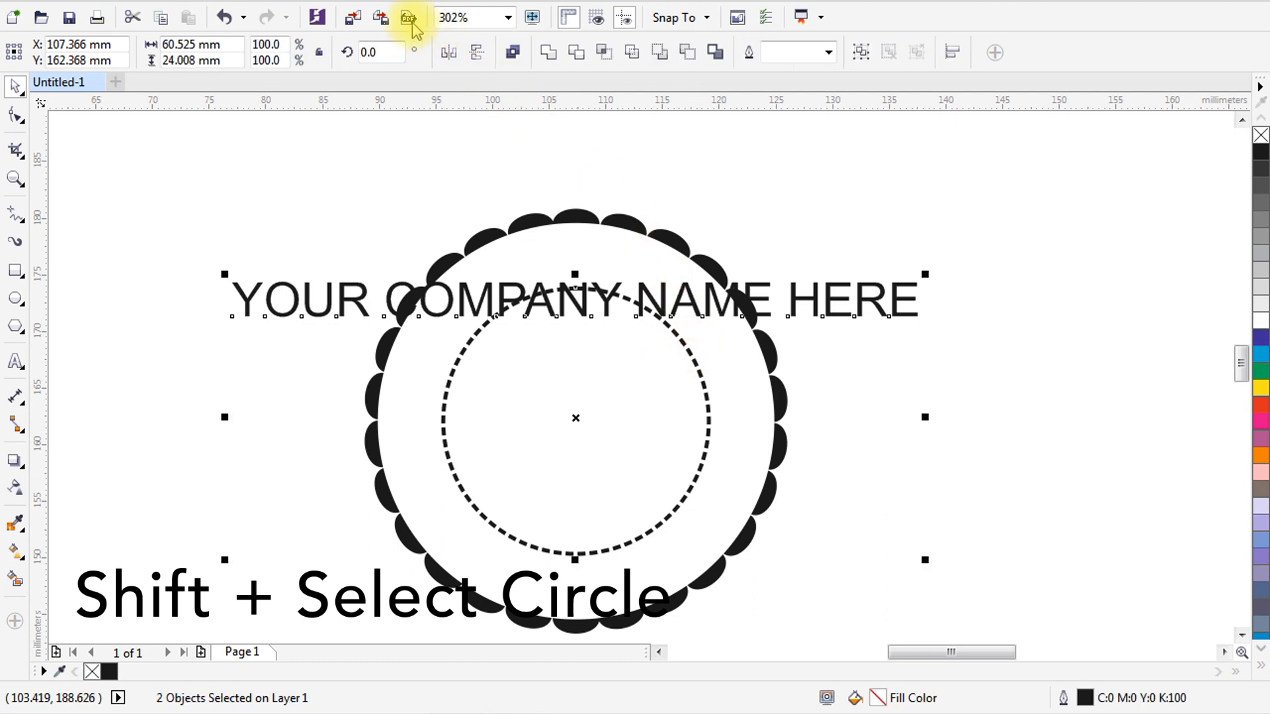
left_click(360, 12)
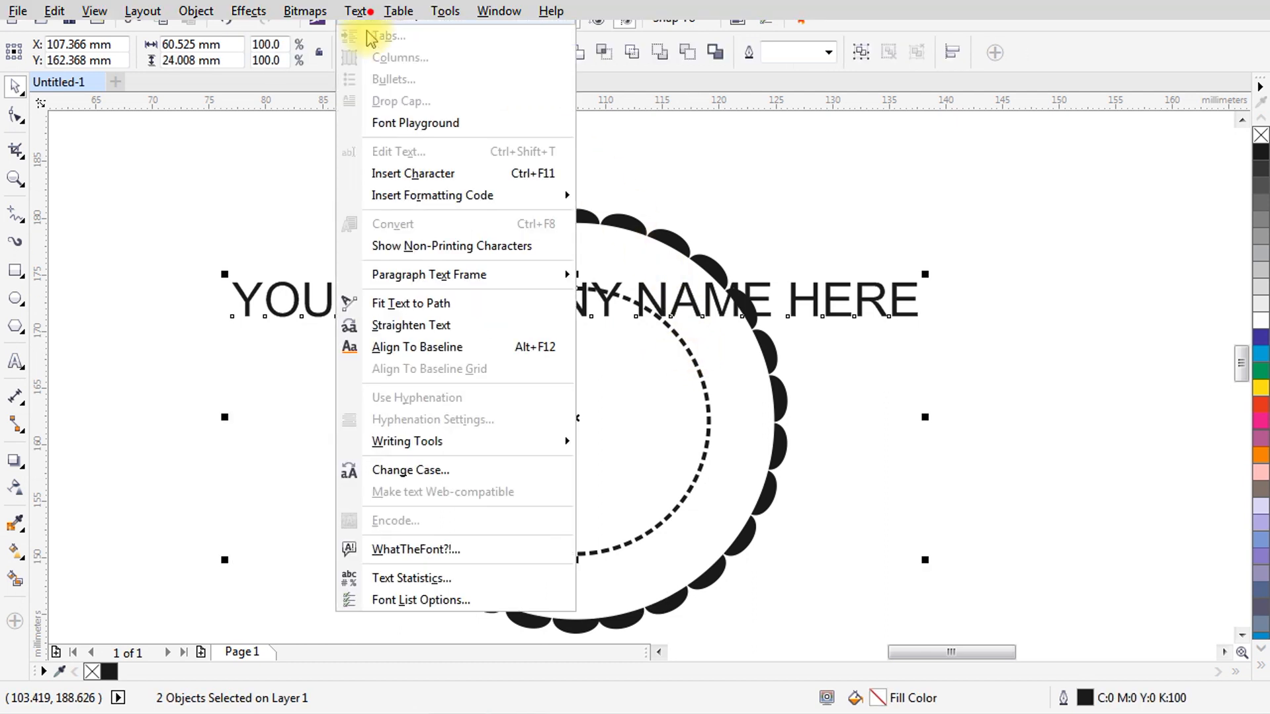
left_click(387, 304)
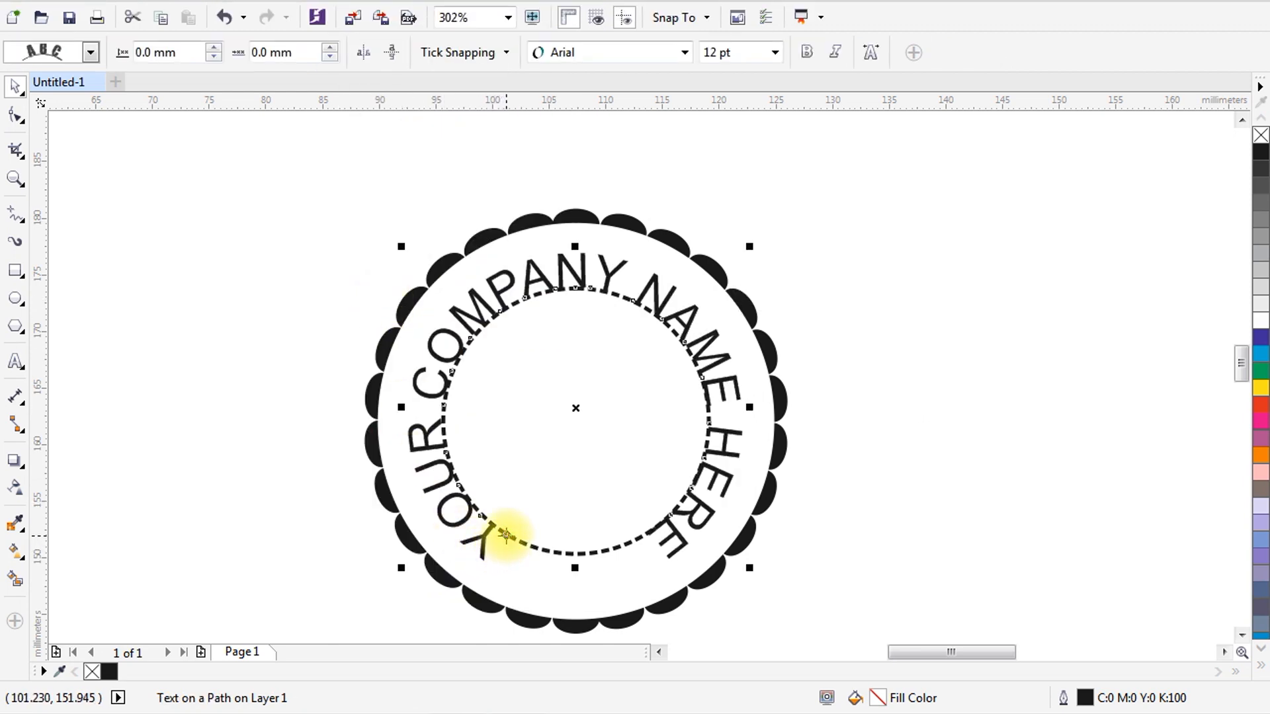
left_click_drag(505, 535, 477, 527)
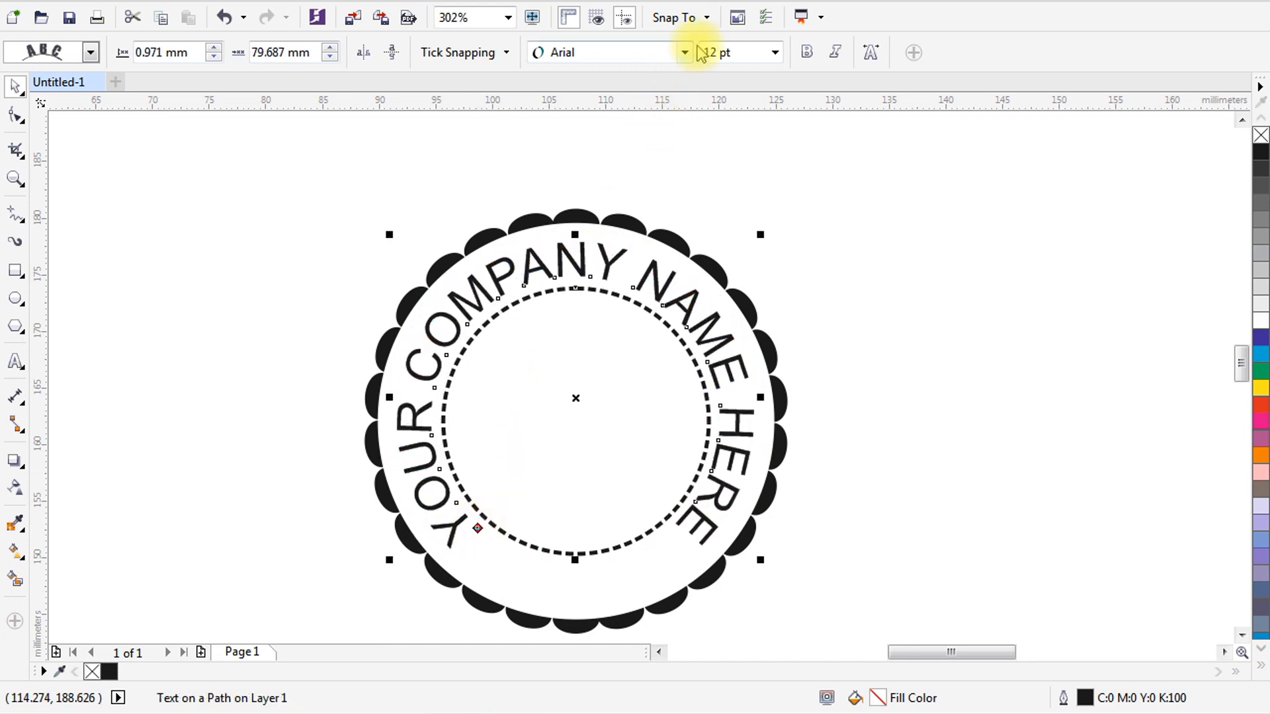
Try font sizes of 8.6 pt and 9 pt on the curved company name text.
left_click_drag(742, 52, 685, 56)
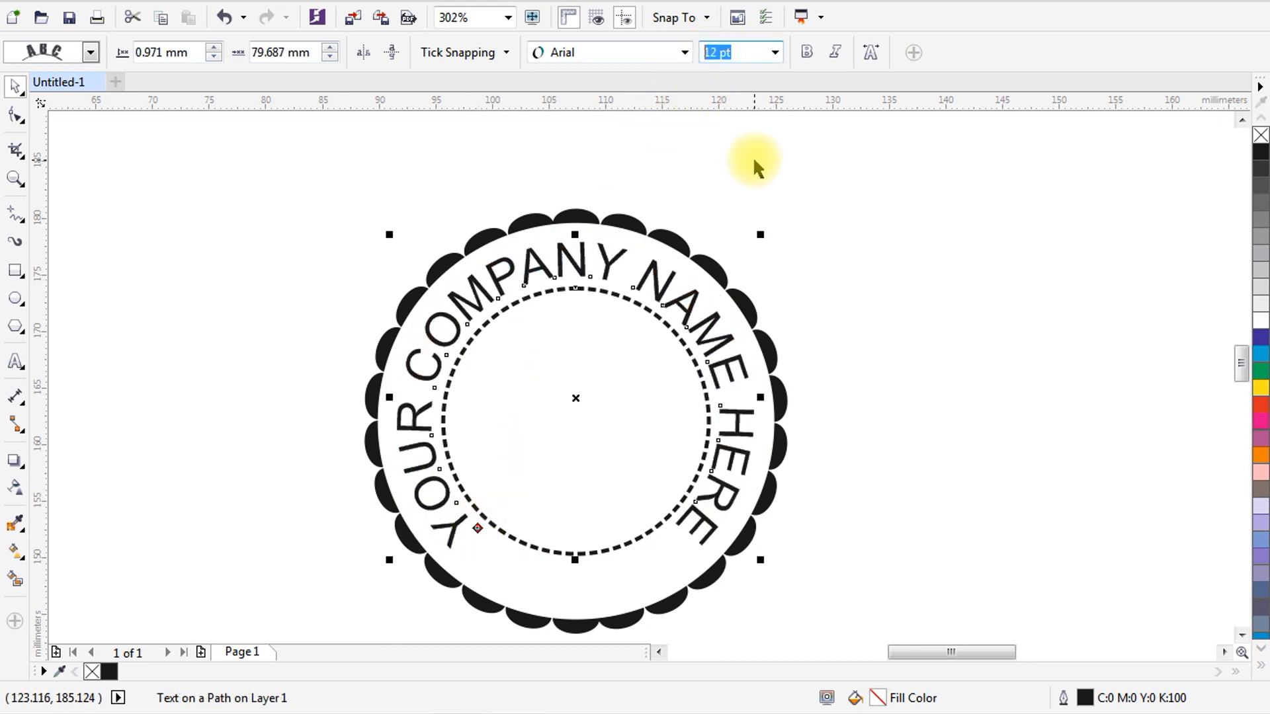
type("8.6")
key("Return")
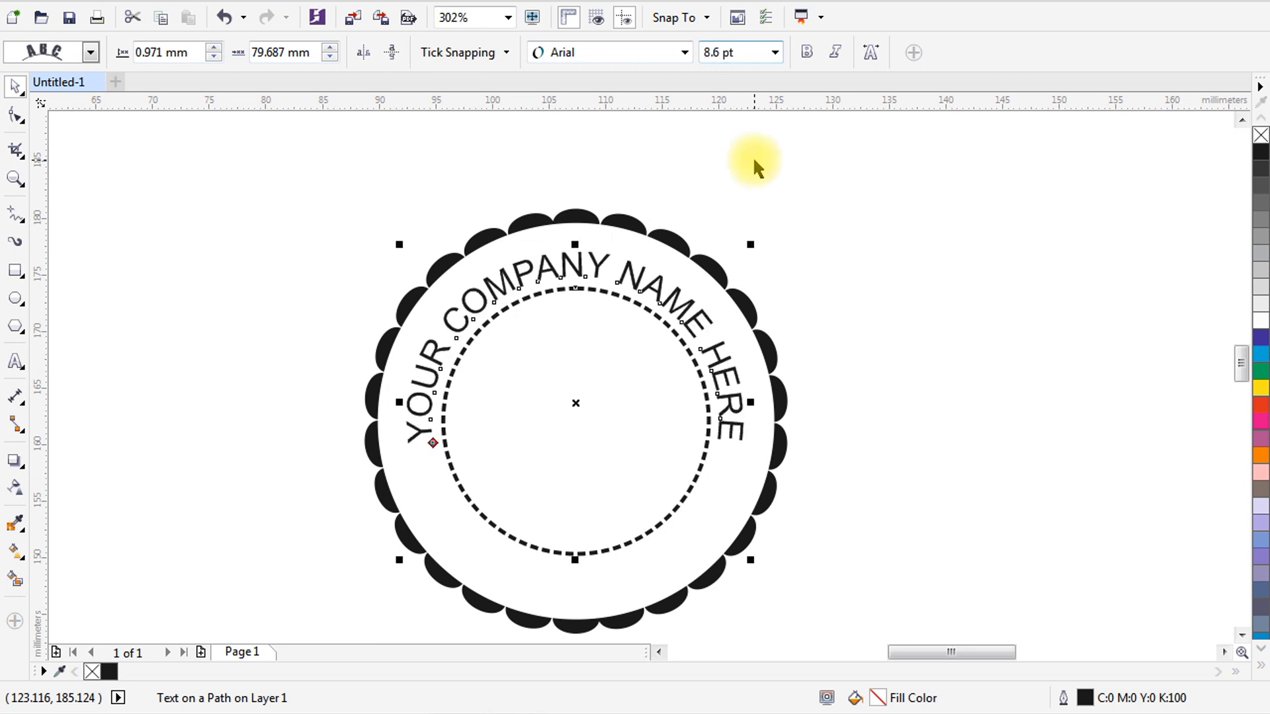
left_click_drag(751, 52, 702, 55)
type("9")
key("Return")
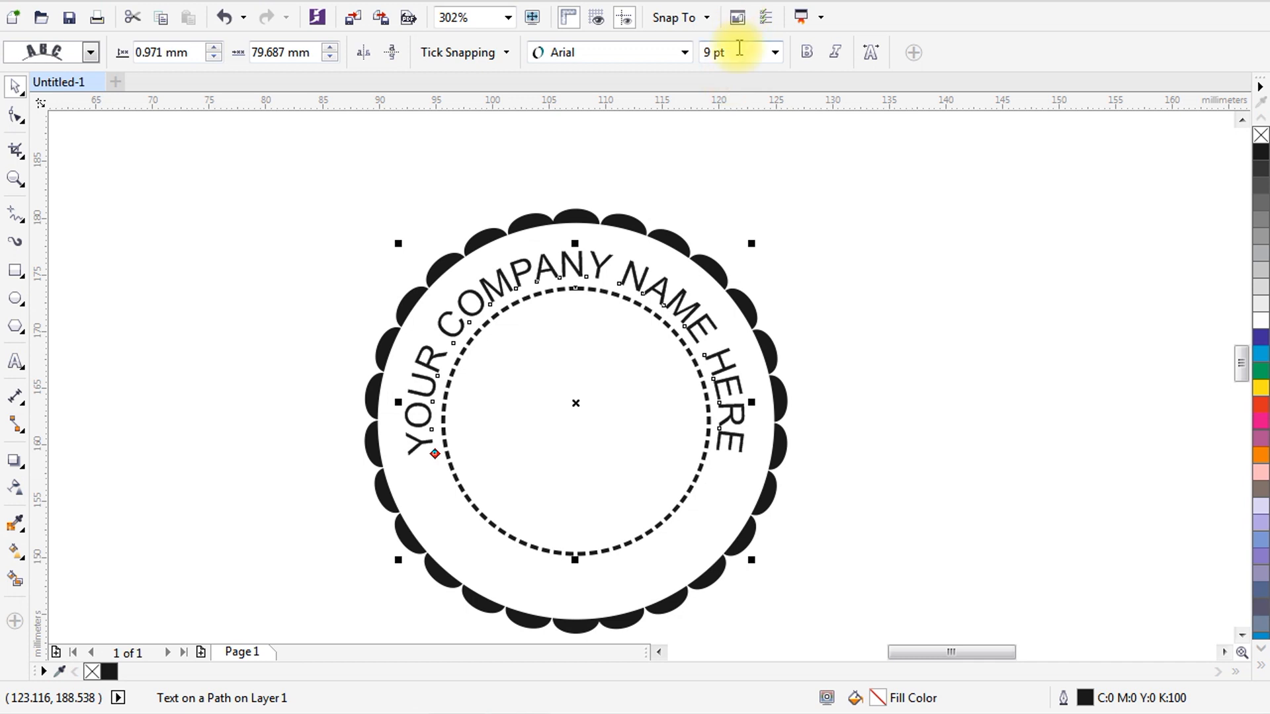
Set the curved company name text to 10 pt and make it bold.
type("10")
key("Return")
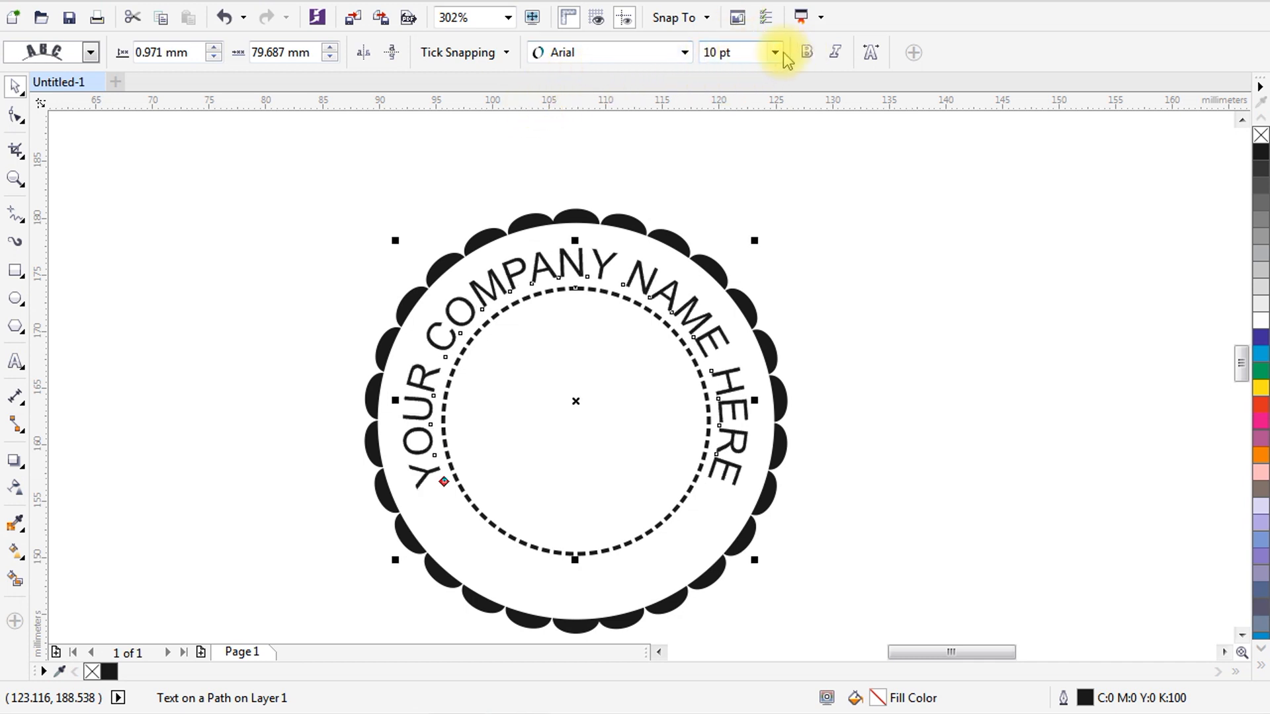
left_click(805, 54)
left_click(859, 232)
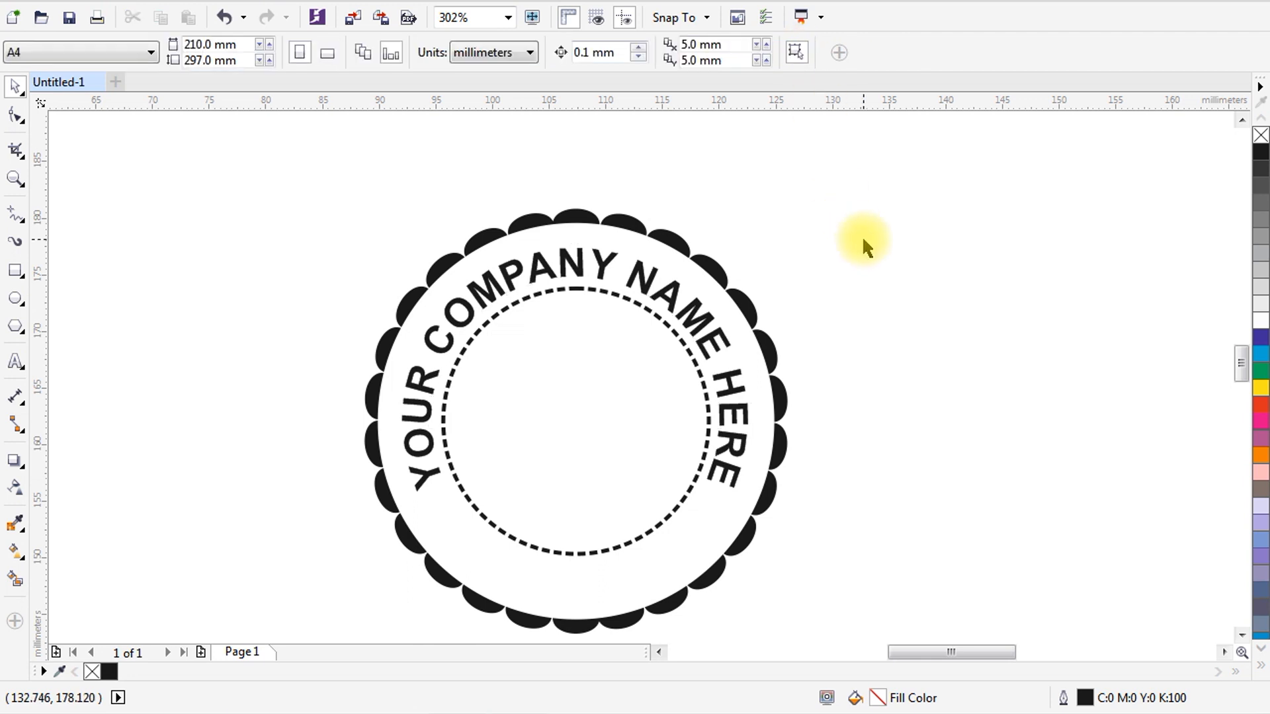
Try distances of 0.471 mm and 1.471 mm between the curved text and the dashed circle, and restore 0.971 mm.
left_click_drag(298, 179, 924, 587)
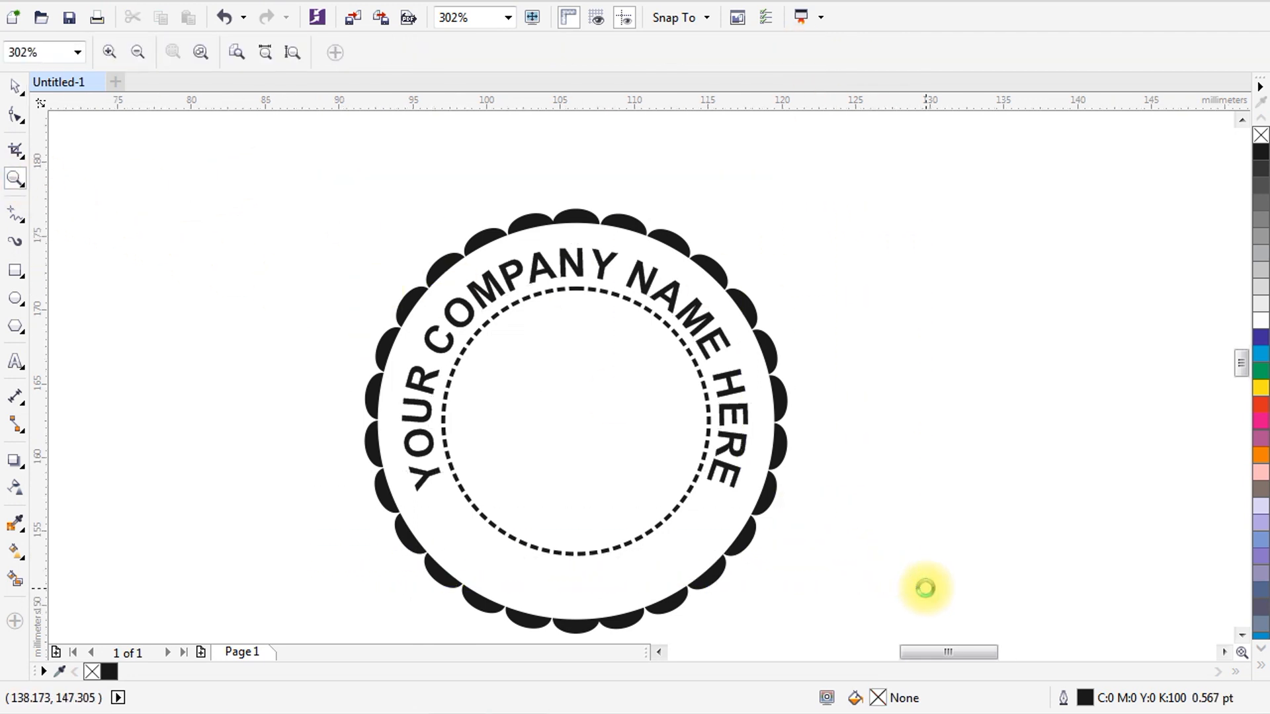
left_click(517, 244)
left_click(213, 54)
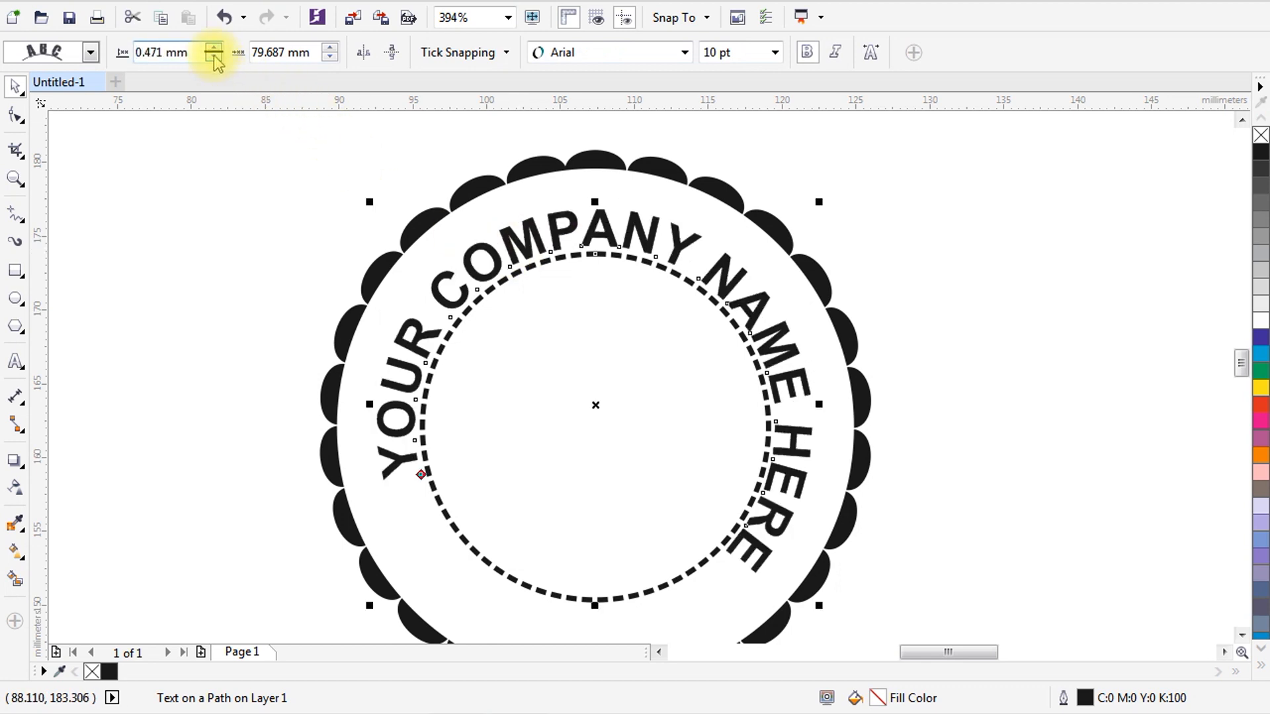
left_click(213, 54)
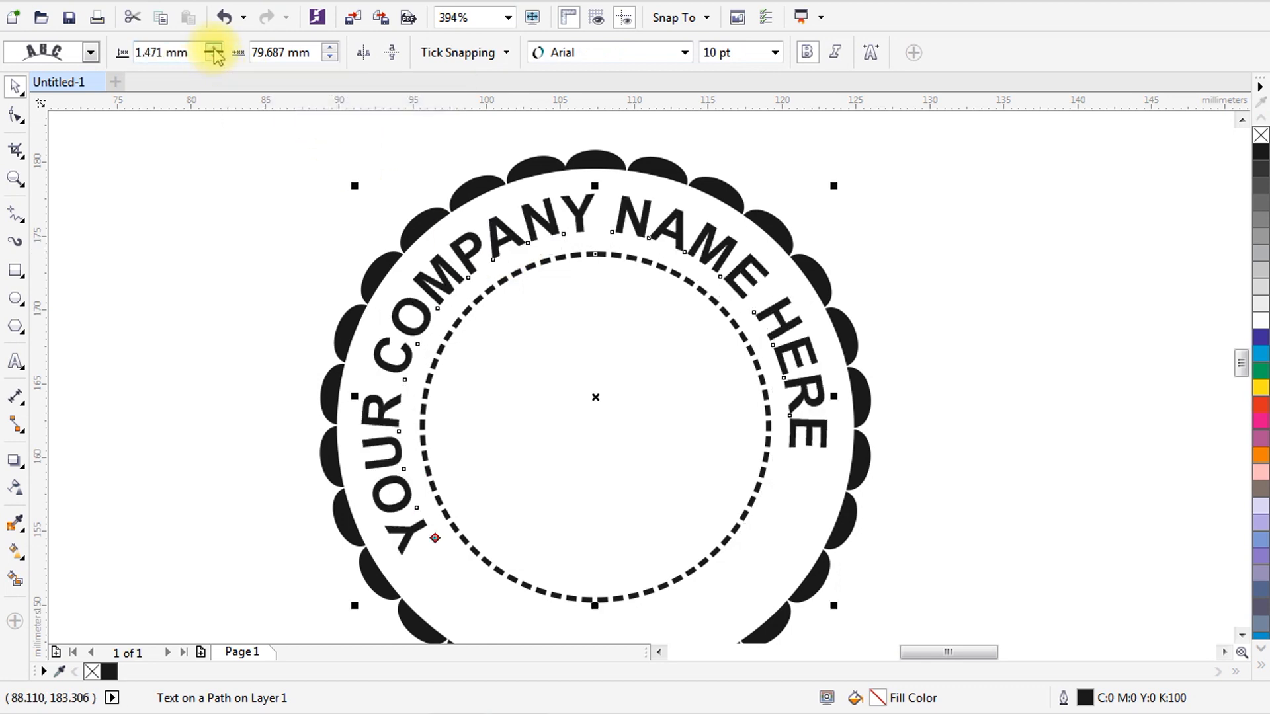
left_click(213, 57)
left_click(213, 57)
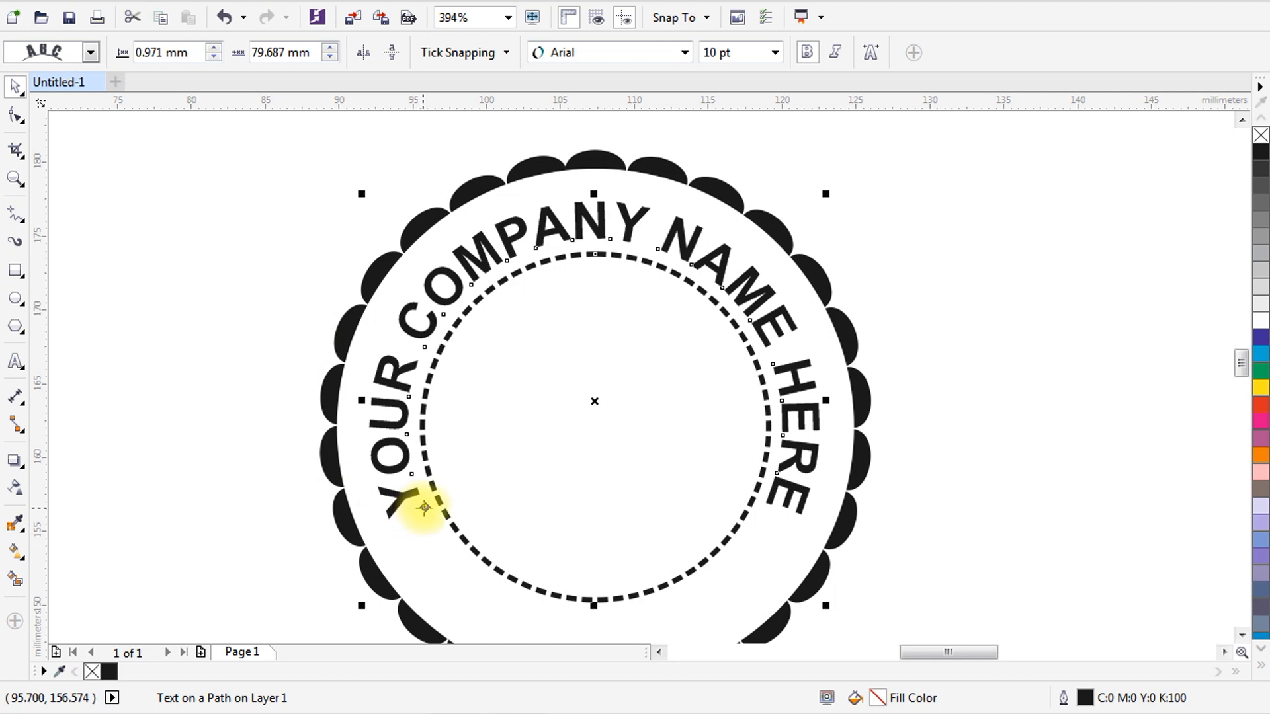
Shift the curved company name to about 1.313 mm from the dashed circle and add a horizontal guideline just below its ends.
left_click_drag(421, 507, 420, 510)
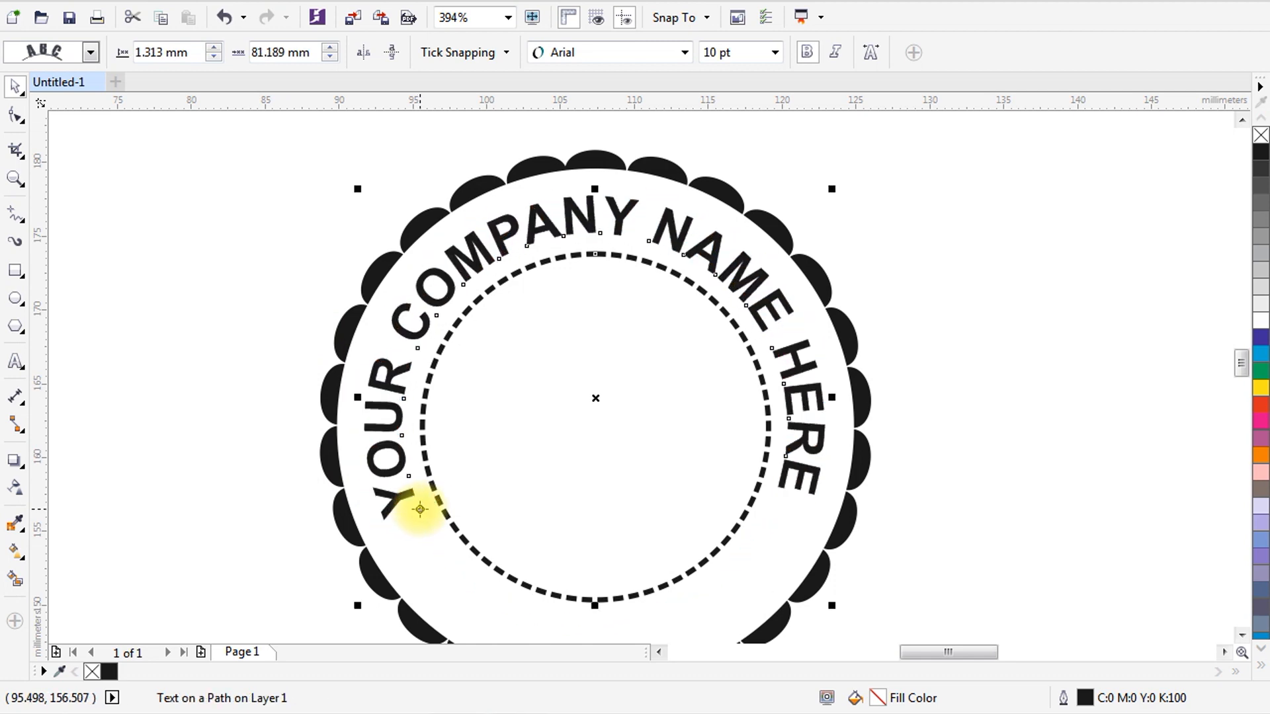
left_click(84, 138)
left_click_drag(209, 104, 243, 294)
left_click_drag(395, 536, 397, 521)
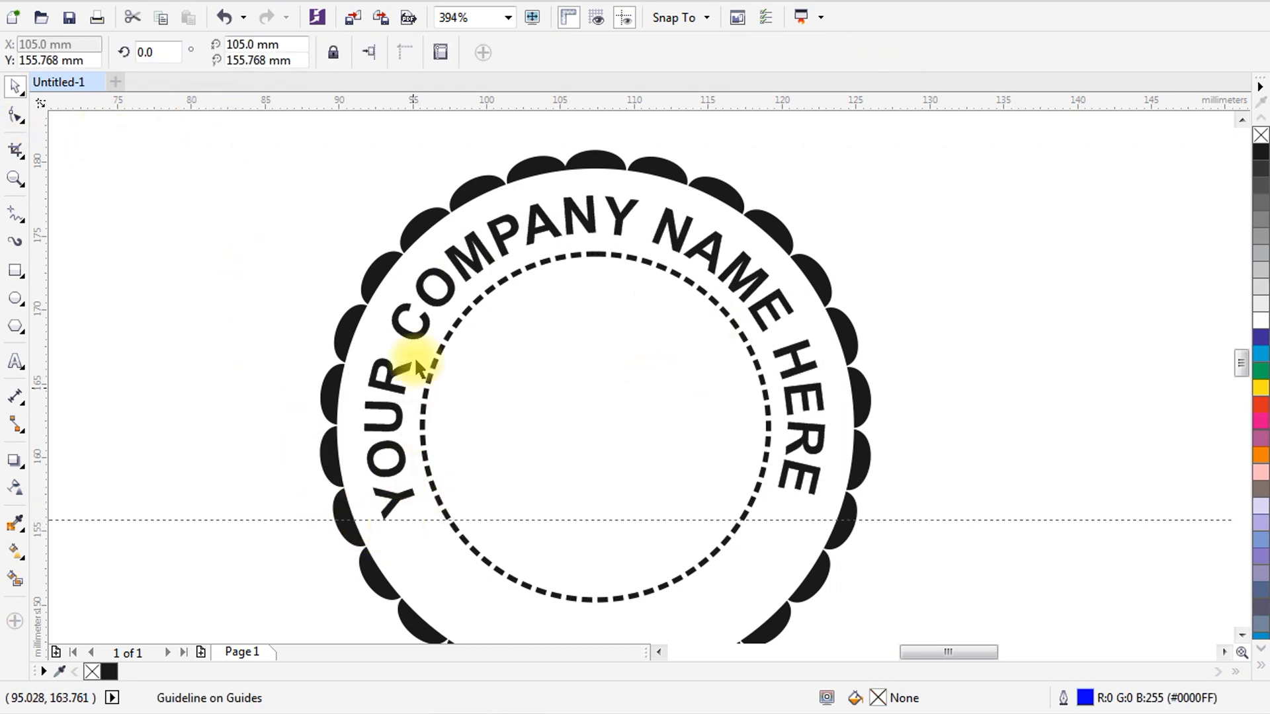
Level the ends of the curved company name against the guideline, using a distance of about 1.414 mm and an offset of about 82.484 mm.
left_click(440, 276)
left_click(332, 49)
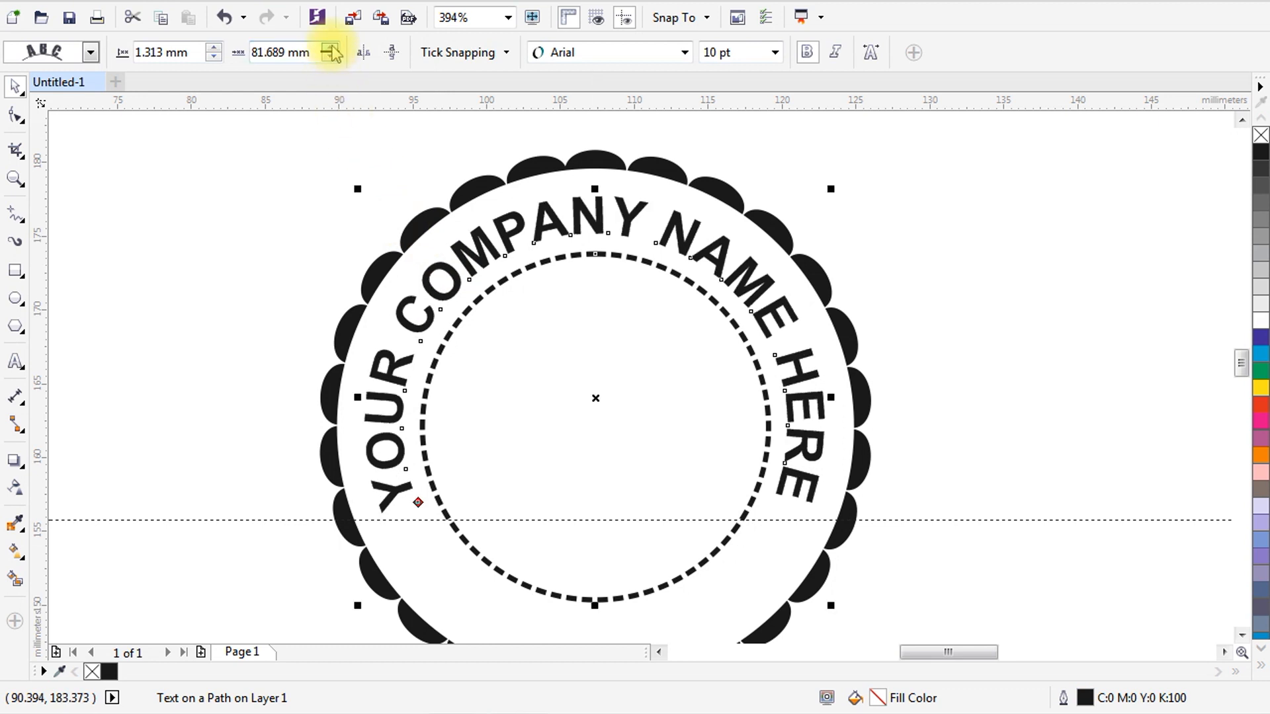
left_click(330, 49)
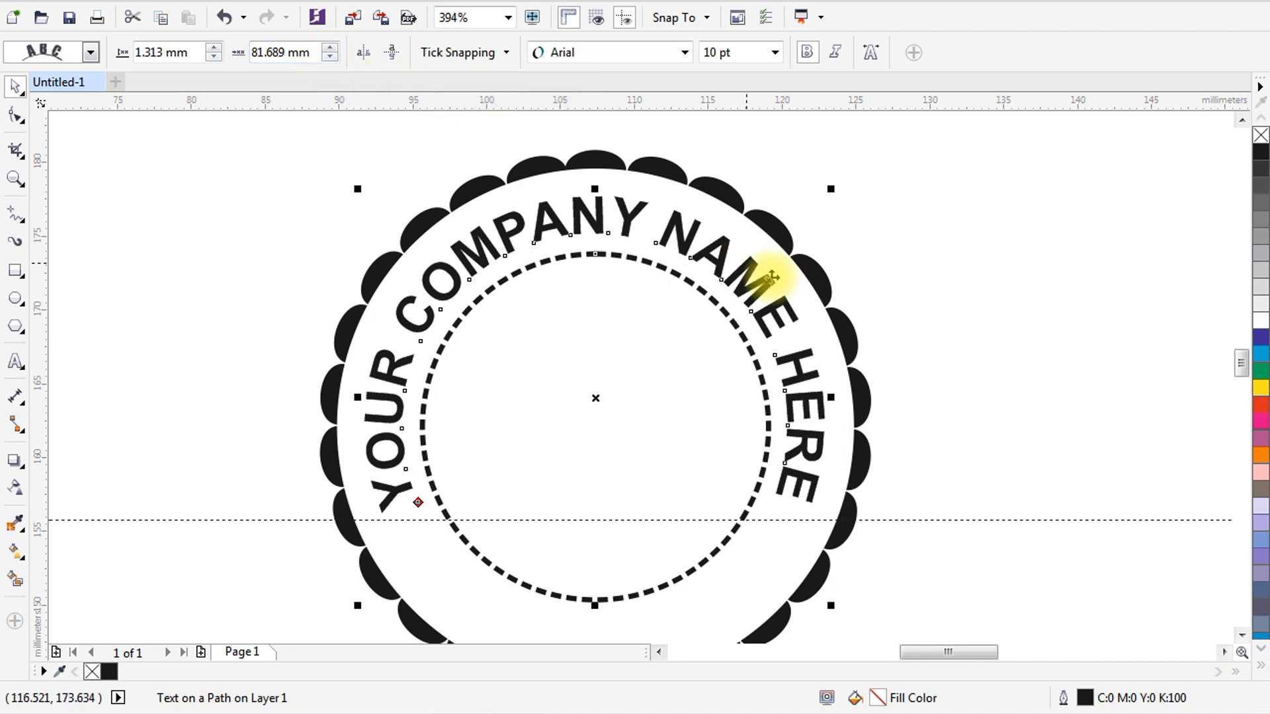
left_click(930, 354)
left_click(13, 180)
left_click_drag(232, 334, 955, 558)
left_click(17, 85)
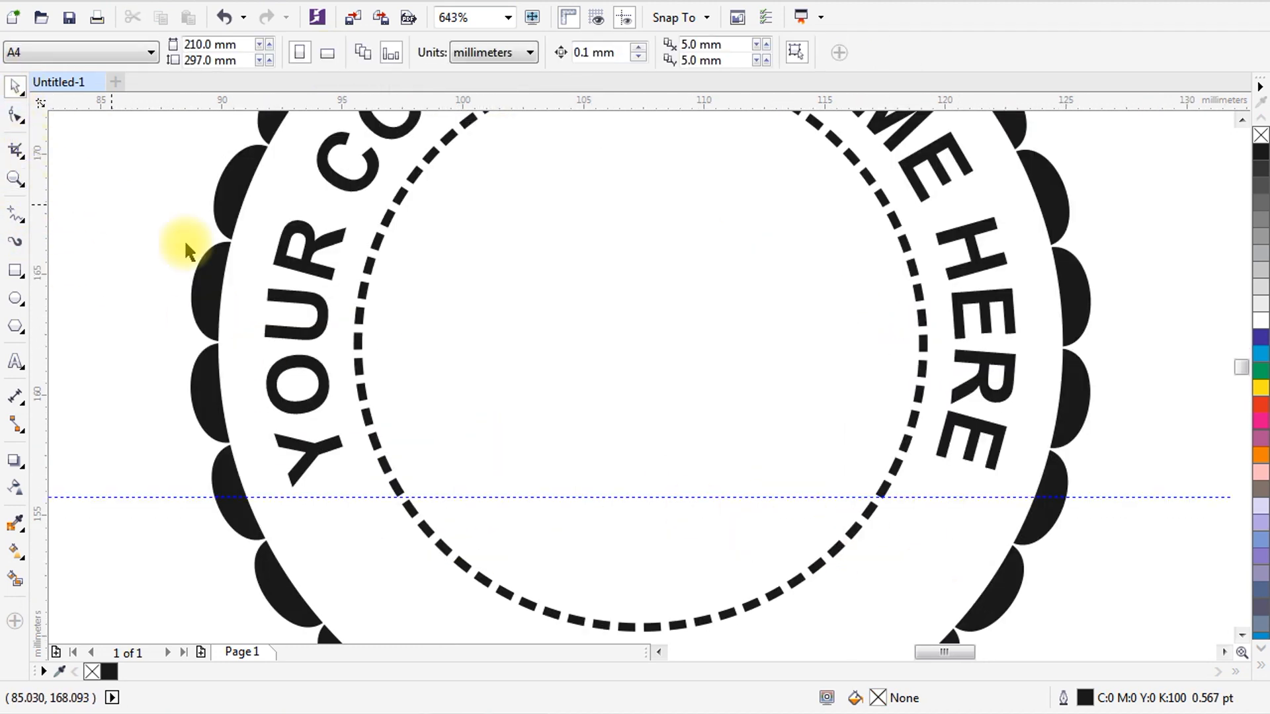
left_click(311, 298)
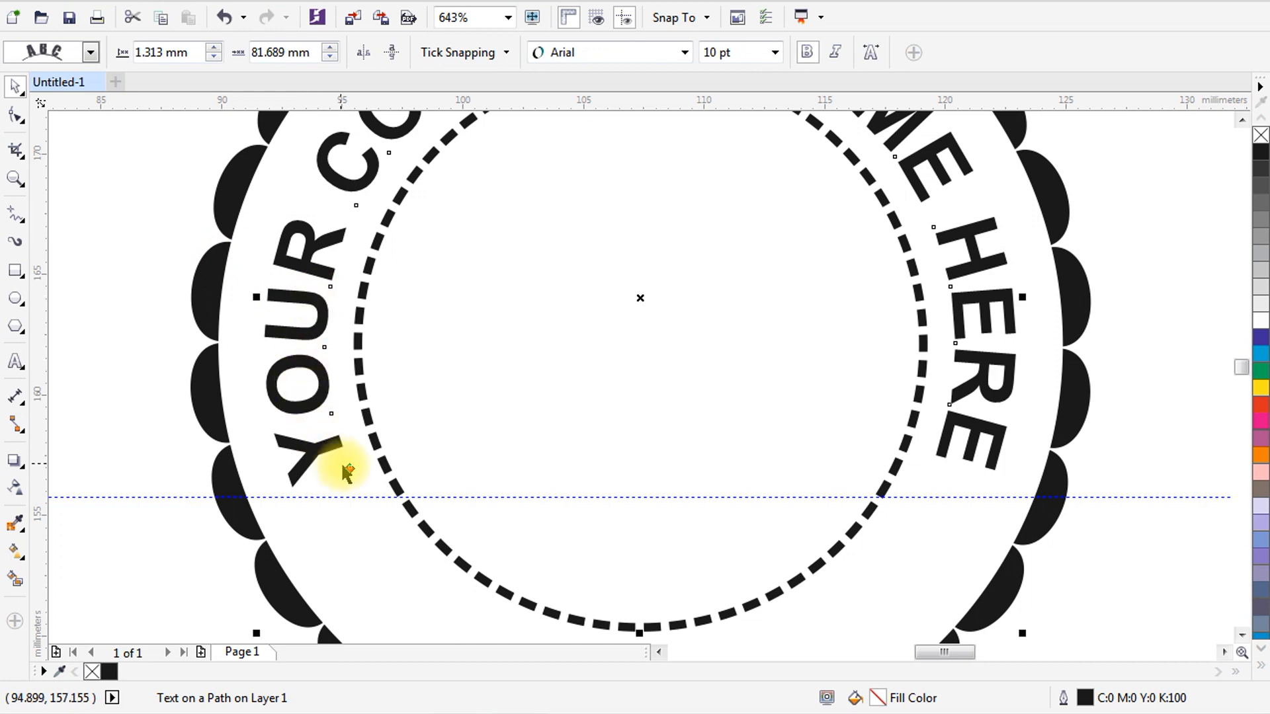
left_click_drag(346, 467, 343, 461)
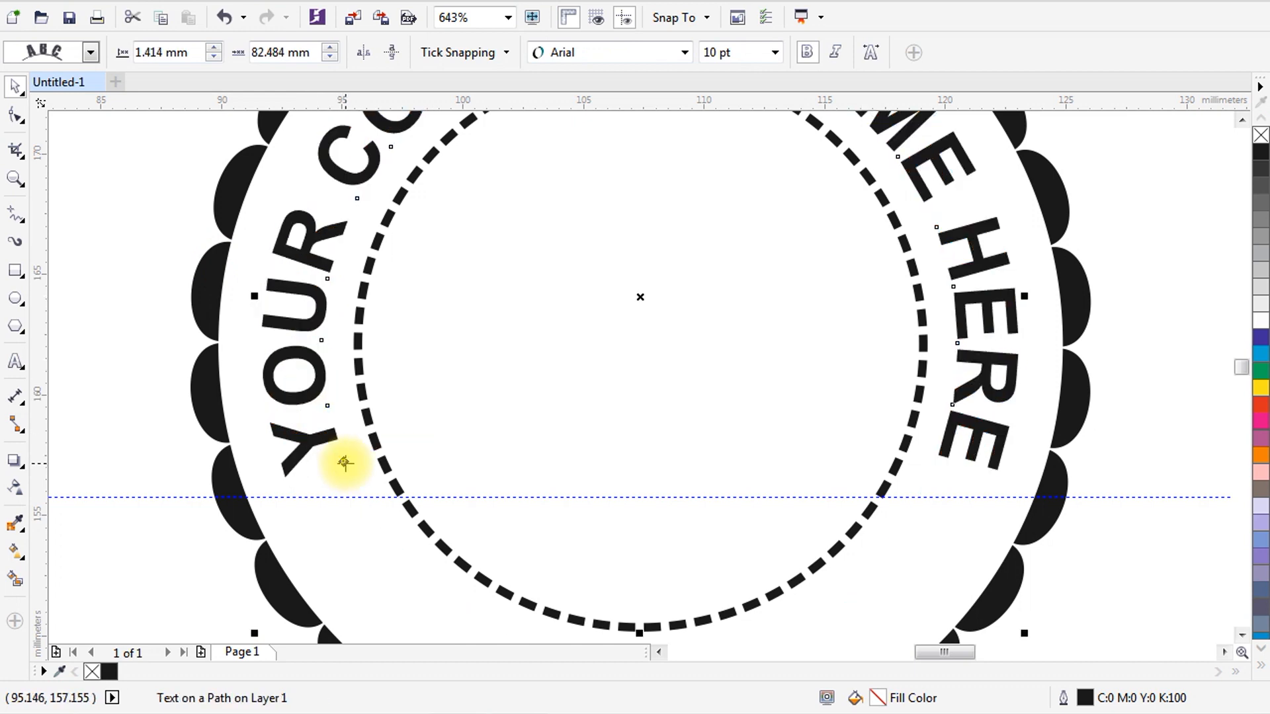
Delete the horizontal guideline crossing the badge.
left_click(16, 183)
right_click(261, 253)
left_click_drag(230, 195, 979, 581)
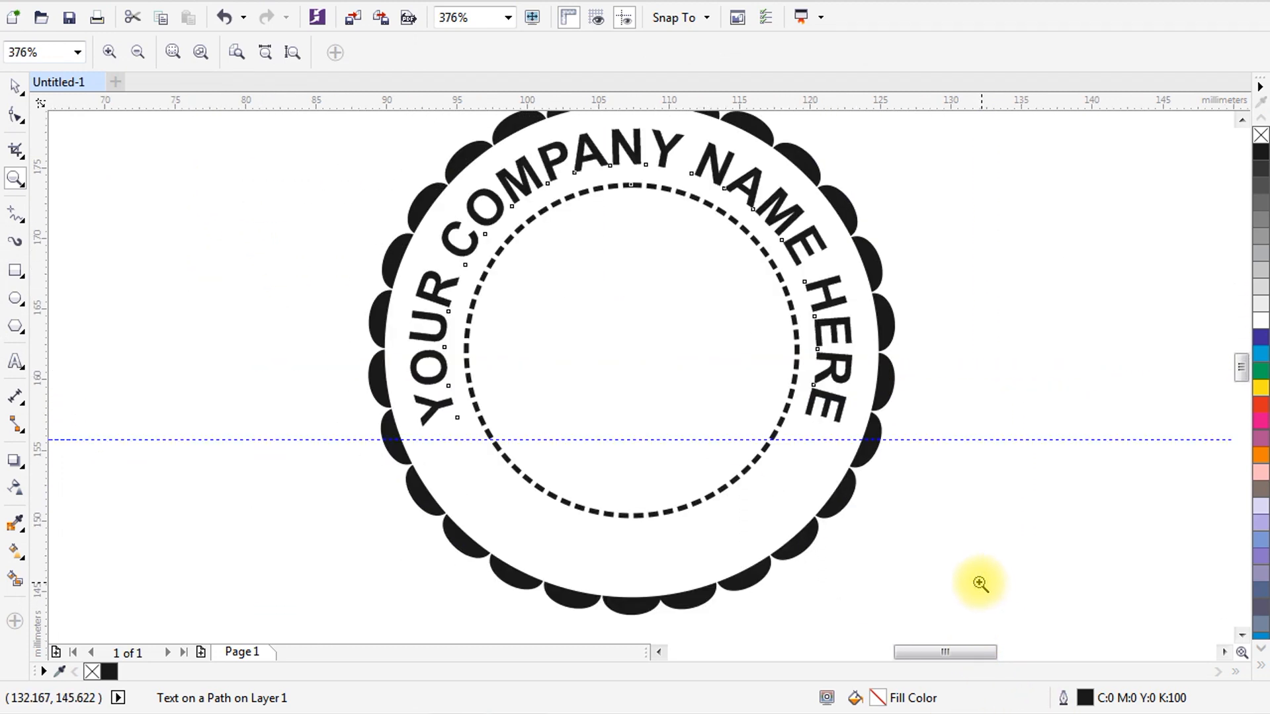
left_click(15, 86)
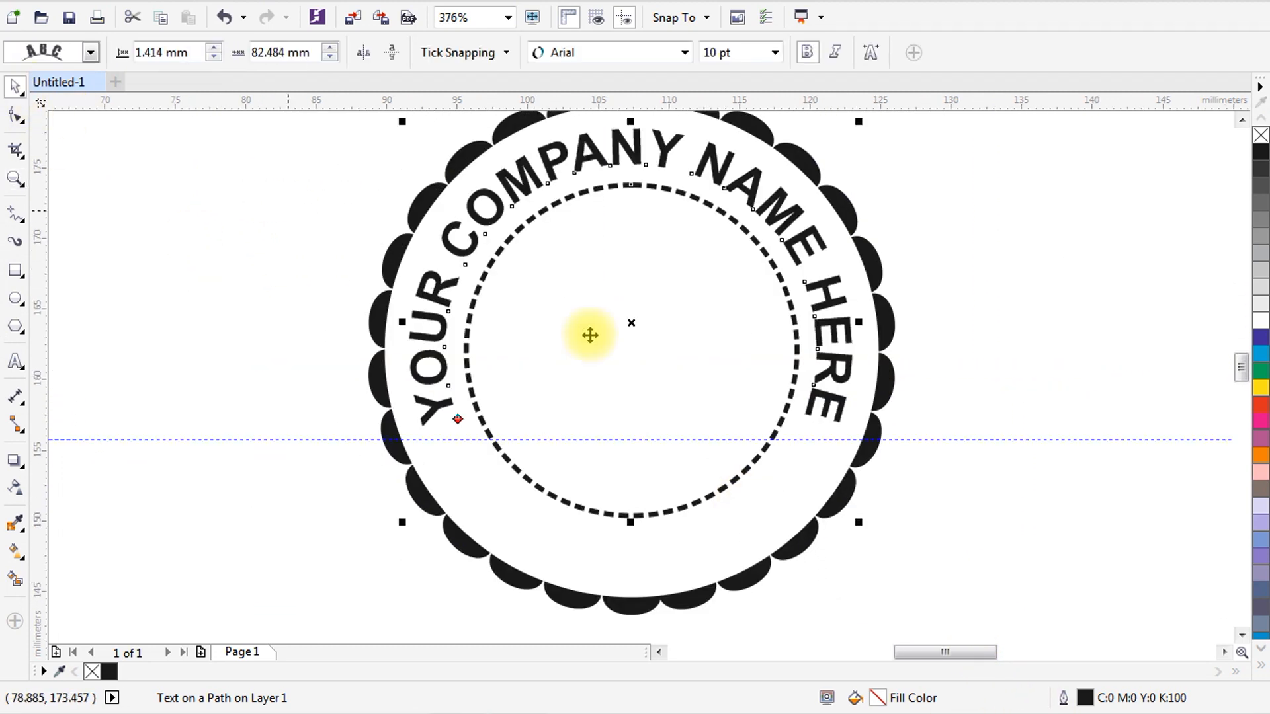
left_click(931, 439)
key("Delete")
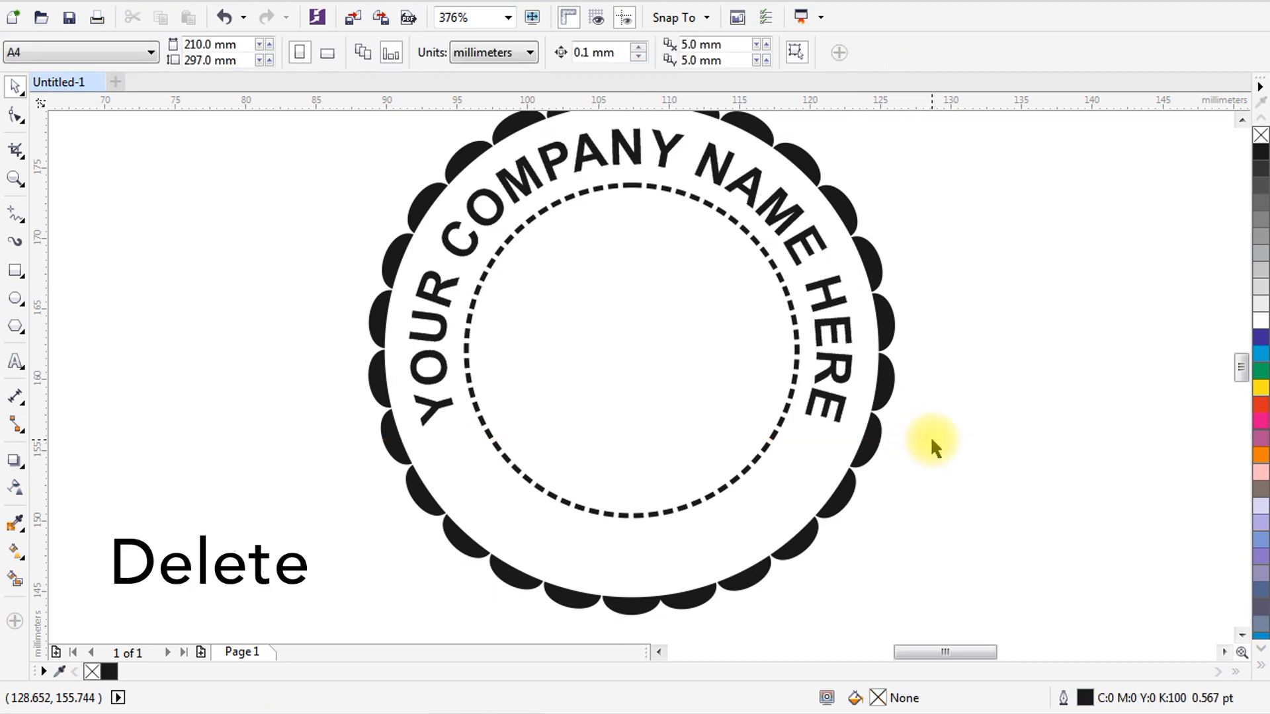
Draw a five-pointed star about 2 mm wide below the start of the company name, filled black without an outline.
left_click(25, 339)
left_click(40, 345)
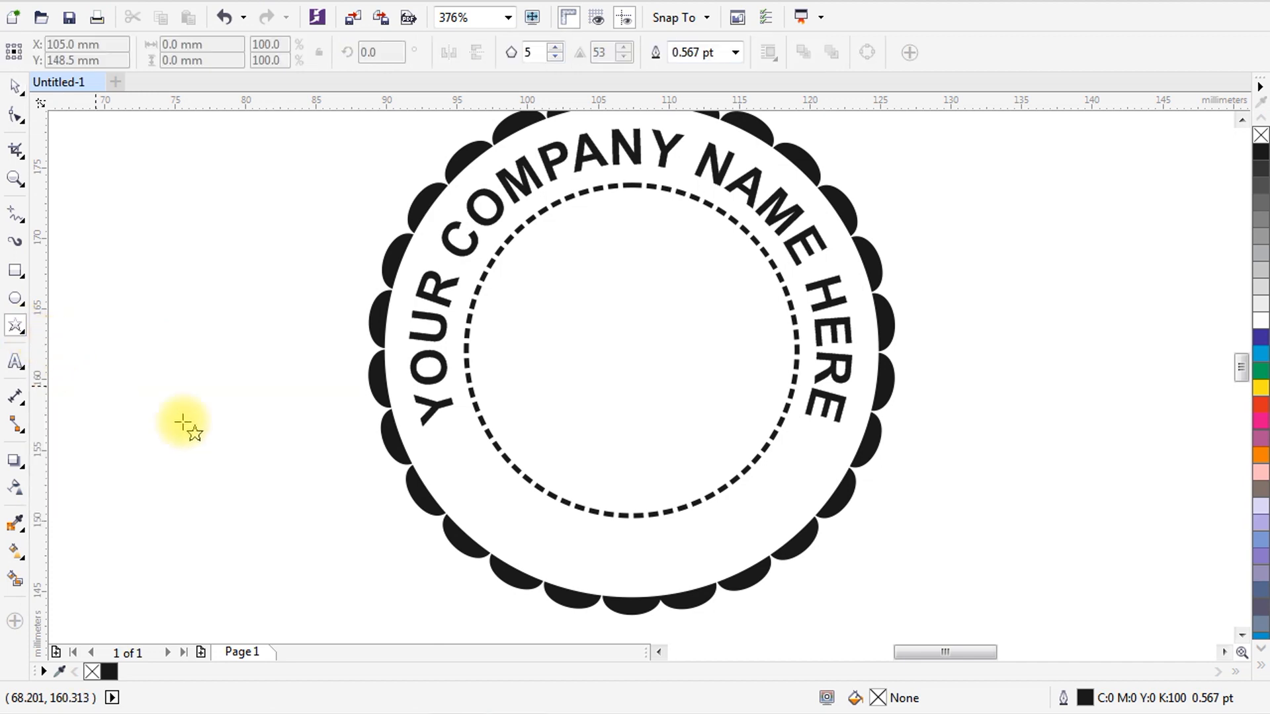
left_click_drag(438, 441, 467, 469)
left_click(15, 88)
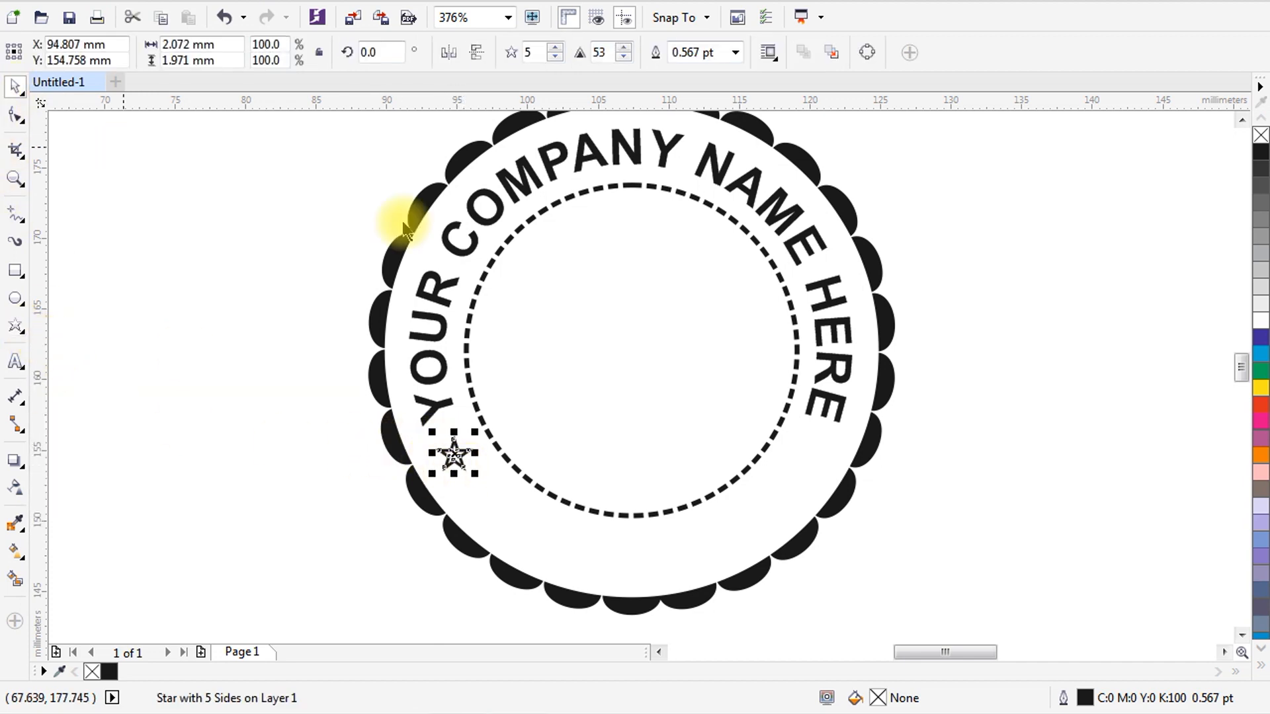
right_click(1261, 137)
left_click(173, 251)
Enlarge the star to about 2.7 mm wide and place a level copy of it below the end of the company name.
left_click(15, 178)
left_click_drag(306, 326, 974, 554)
left_click(14, 87)
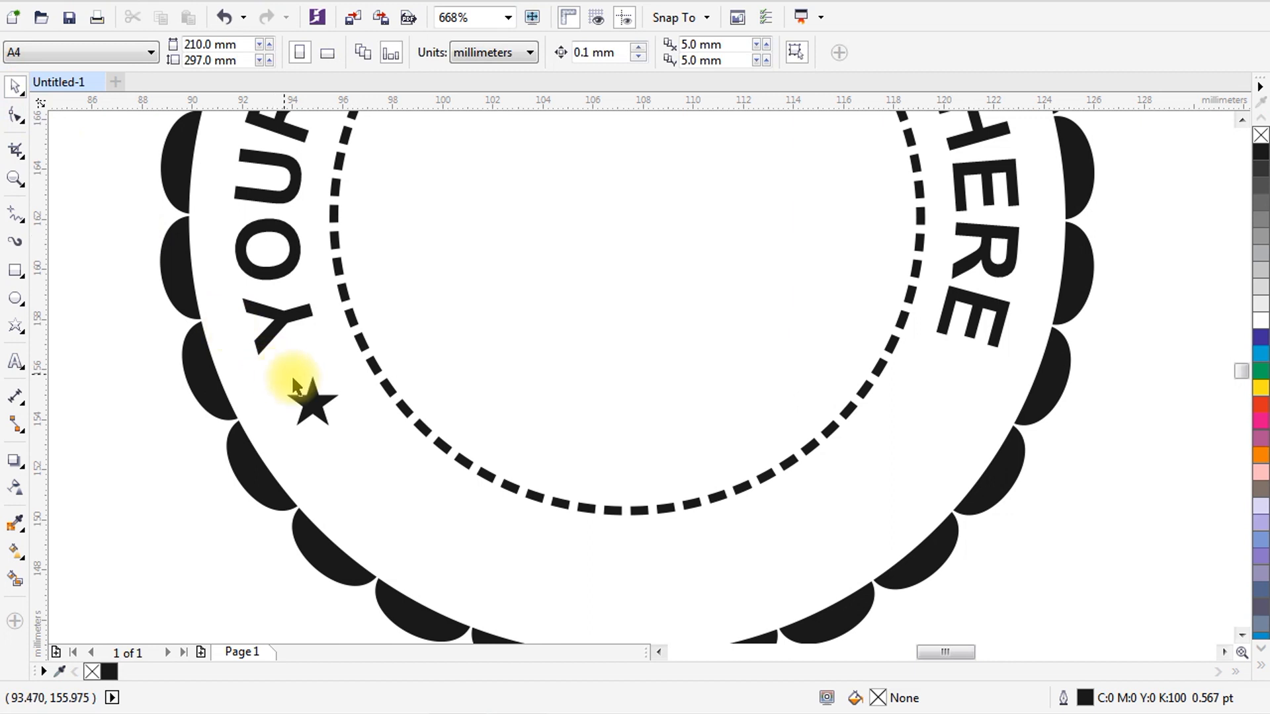
left_click(312, 397)
left_click_drag(344, 434, 353, 447)
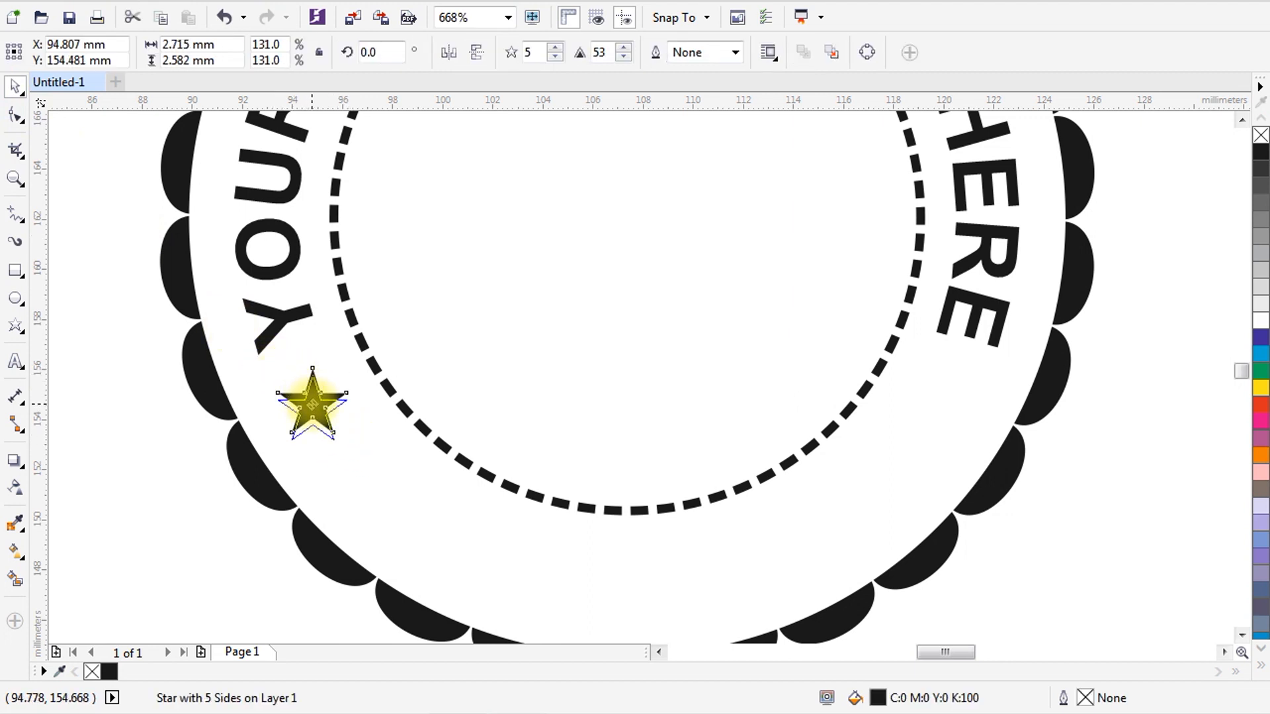
left_click_drag(312, 406, 947, 471)
Group the two stars and align the group centrally with the scalloped border.
left_click(306, 415, "shift")
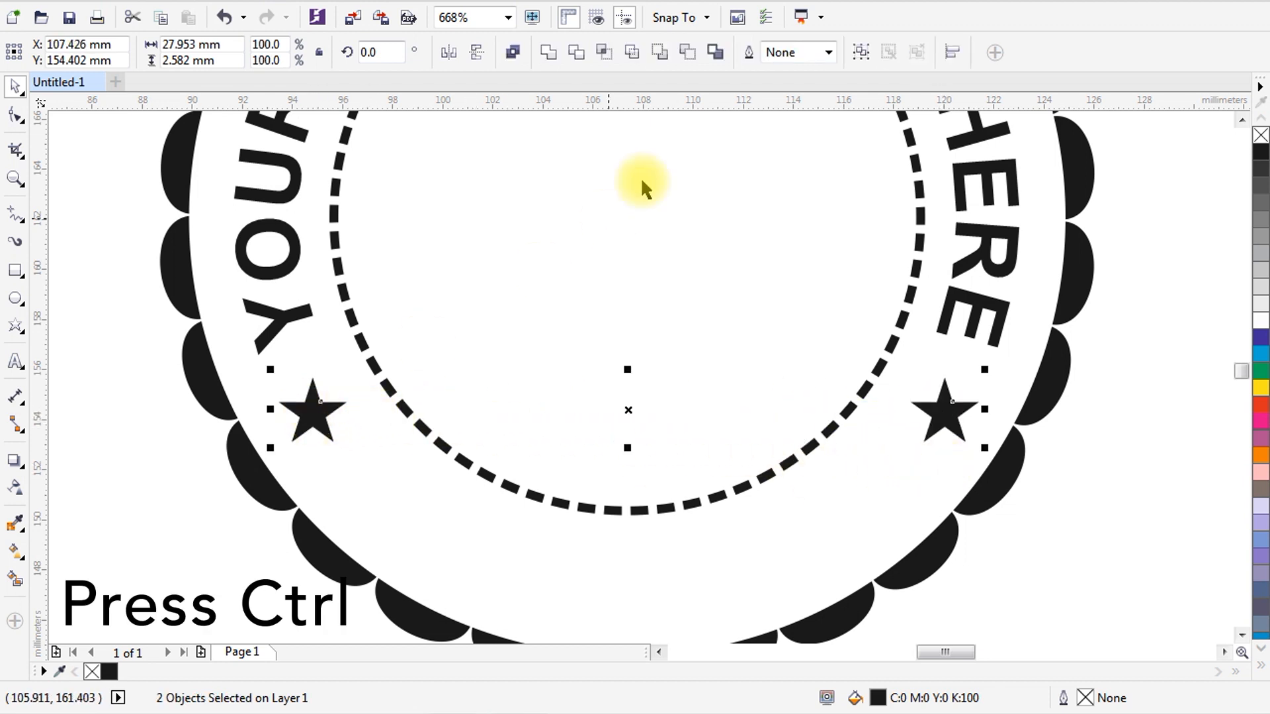
left_click(862, 53)
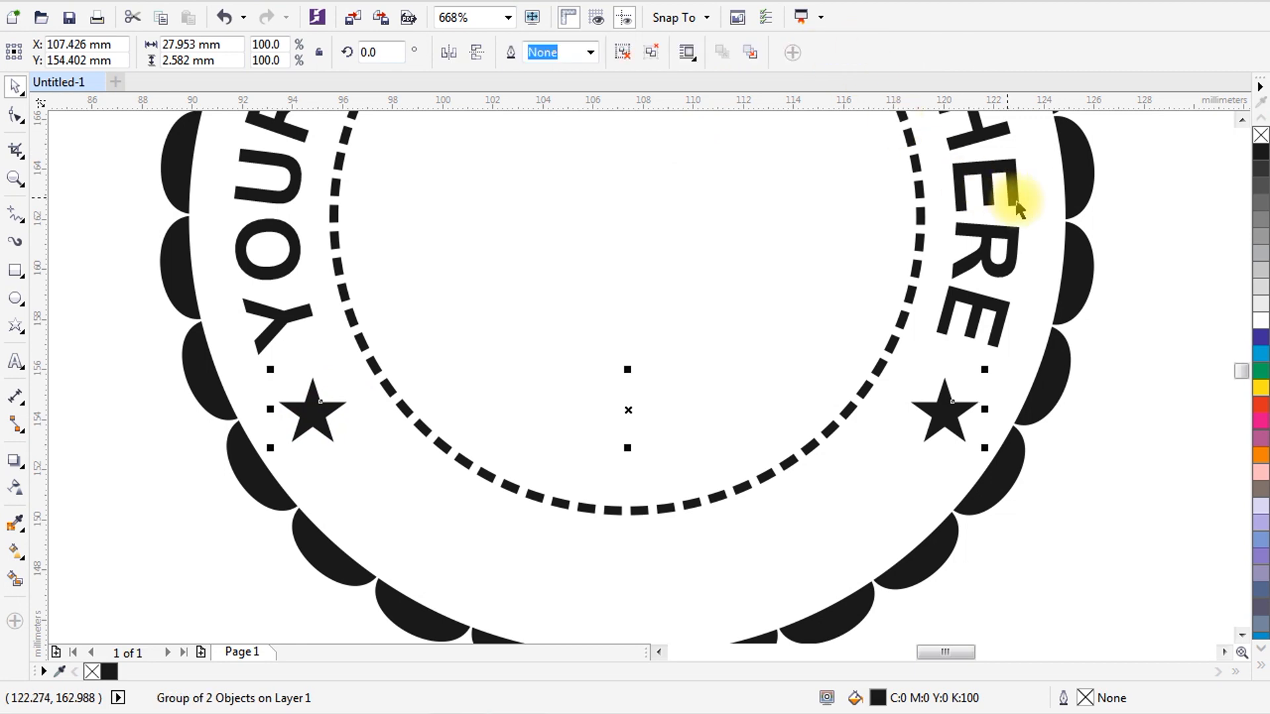
left_click(1074, 256, "shift")
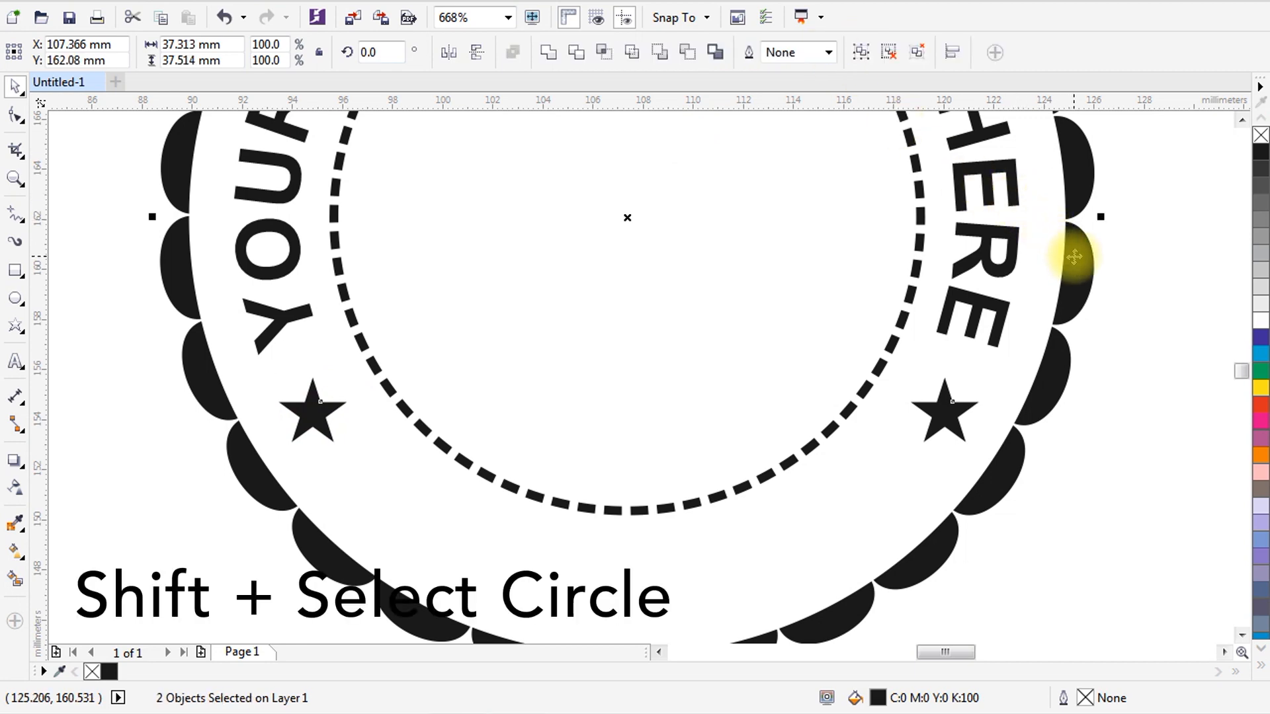
left_click(1113, 377)
Add the artistic text "STATE - 25" beside the lower part of the badge.
left_click(15, 178)
right_click(364, 250)
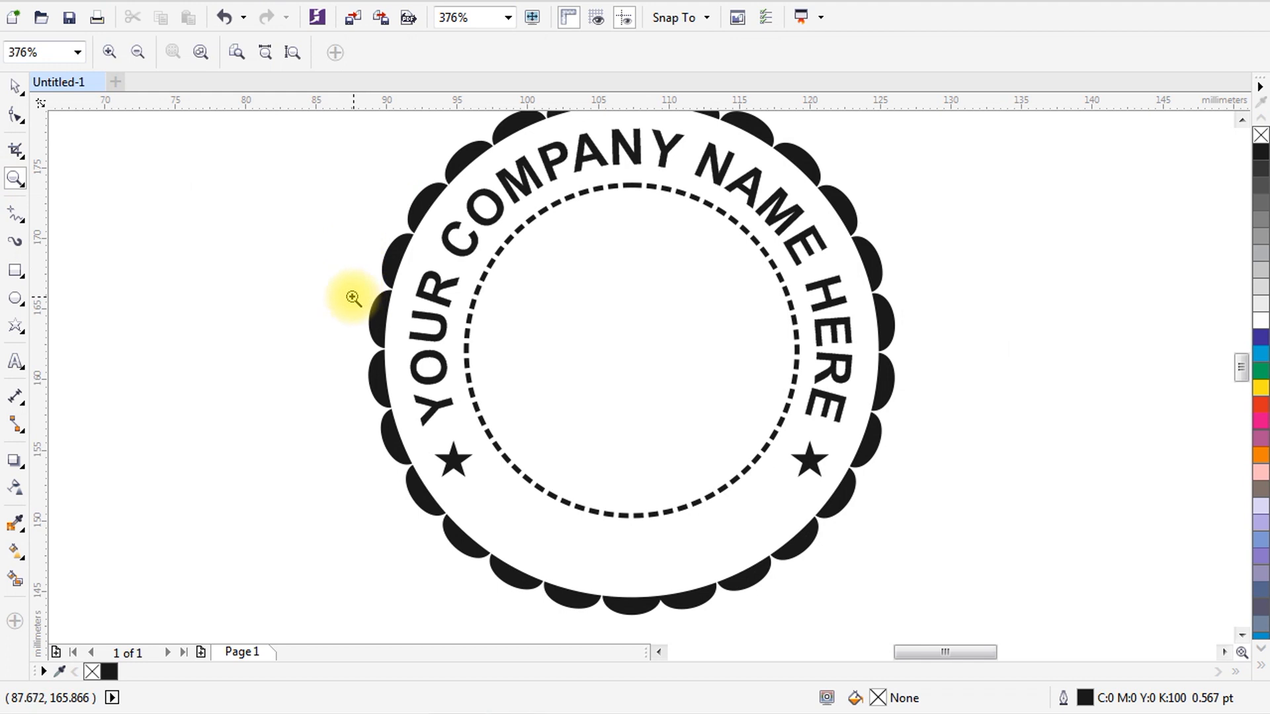
left_click(15, 88)
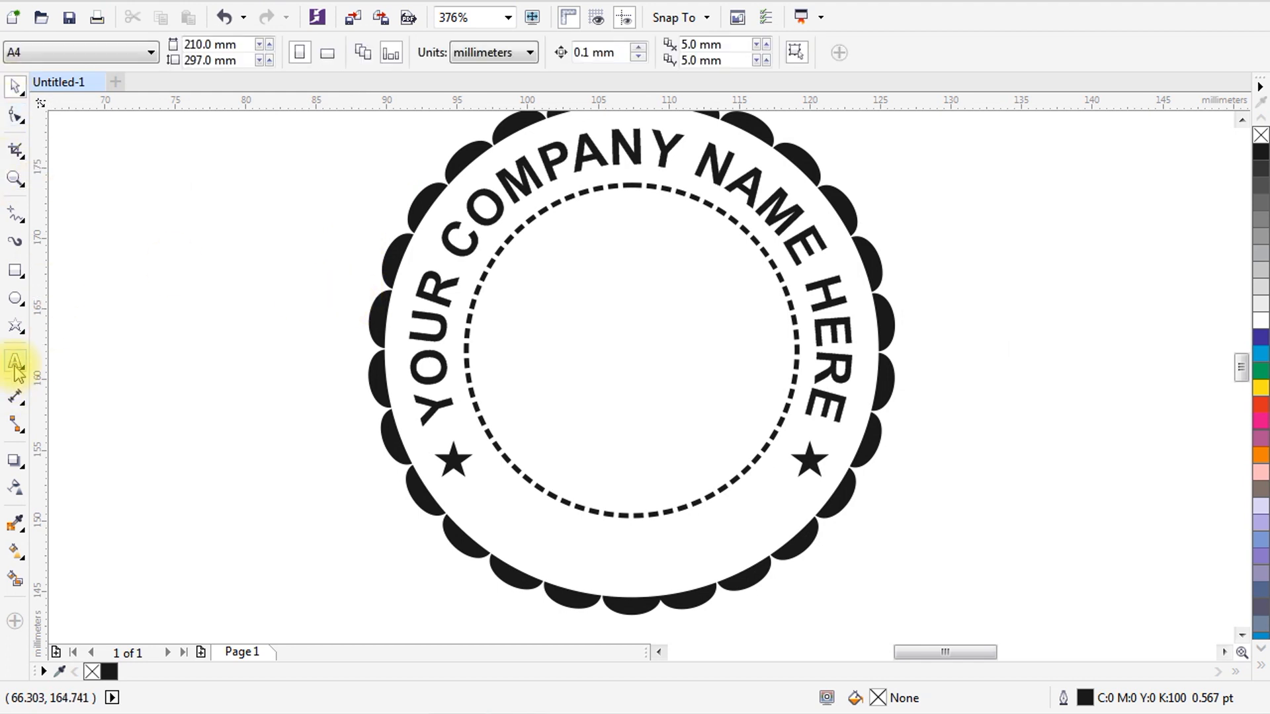
left_click(15, 363)
left_click(139, 471)
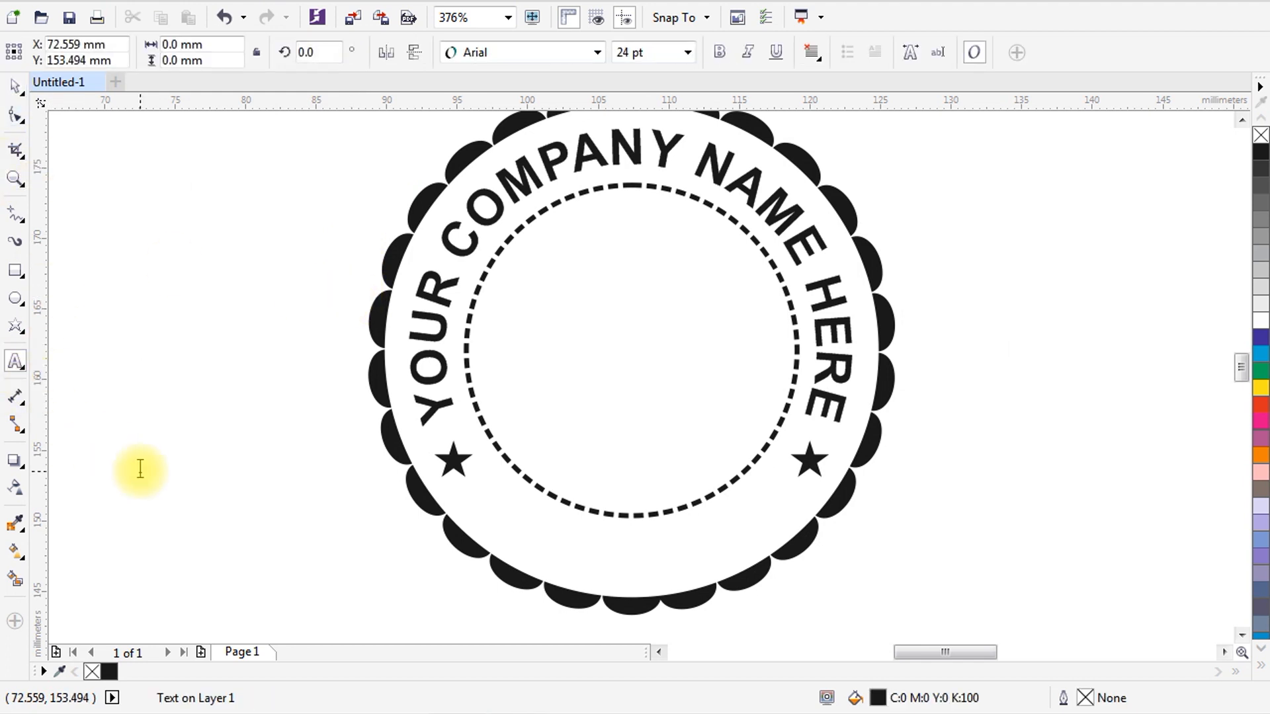
type("S")
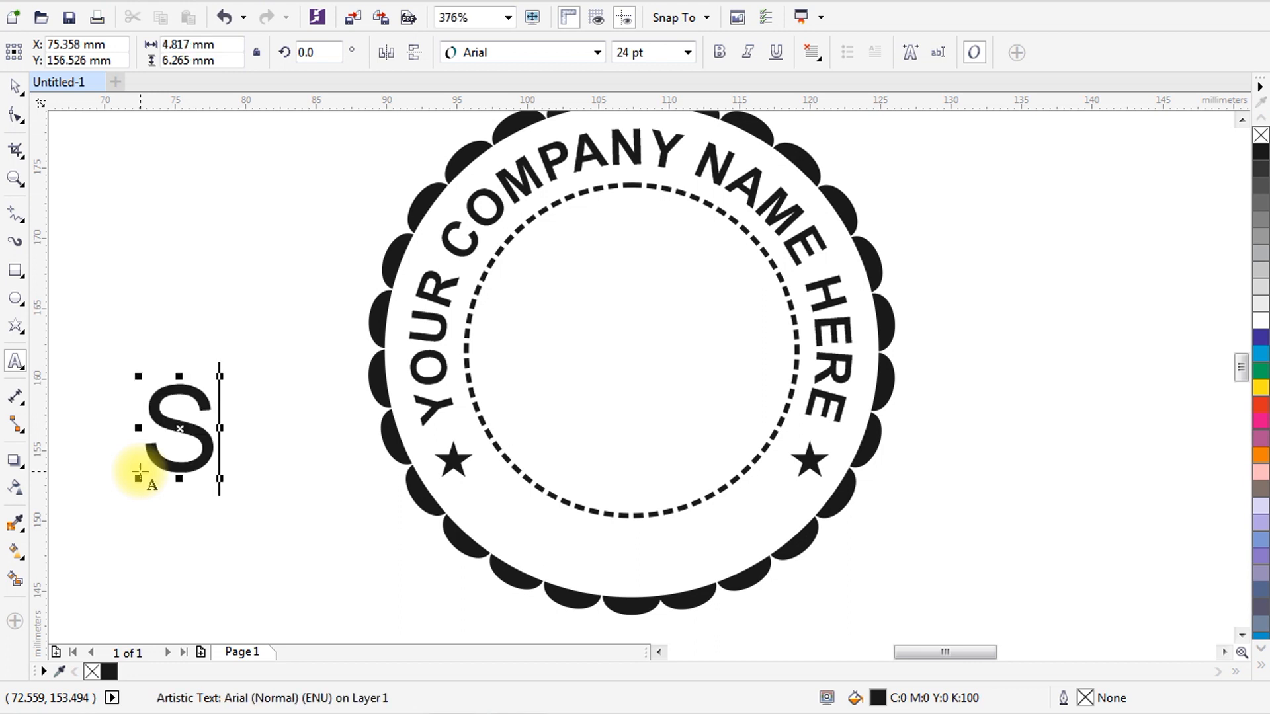
type("TATE")
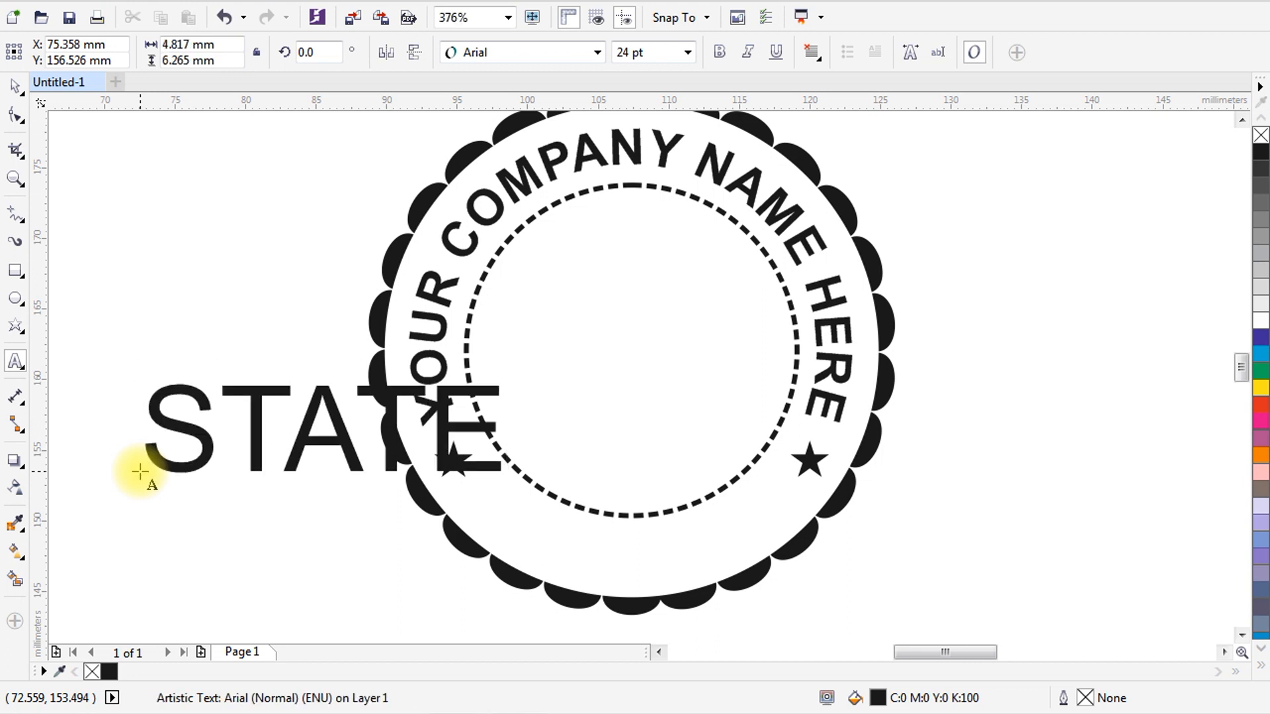
type(" - 25")
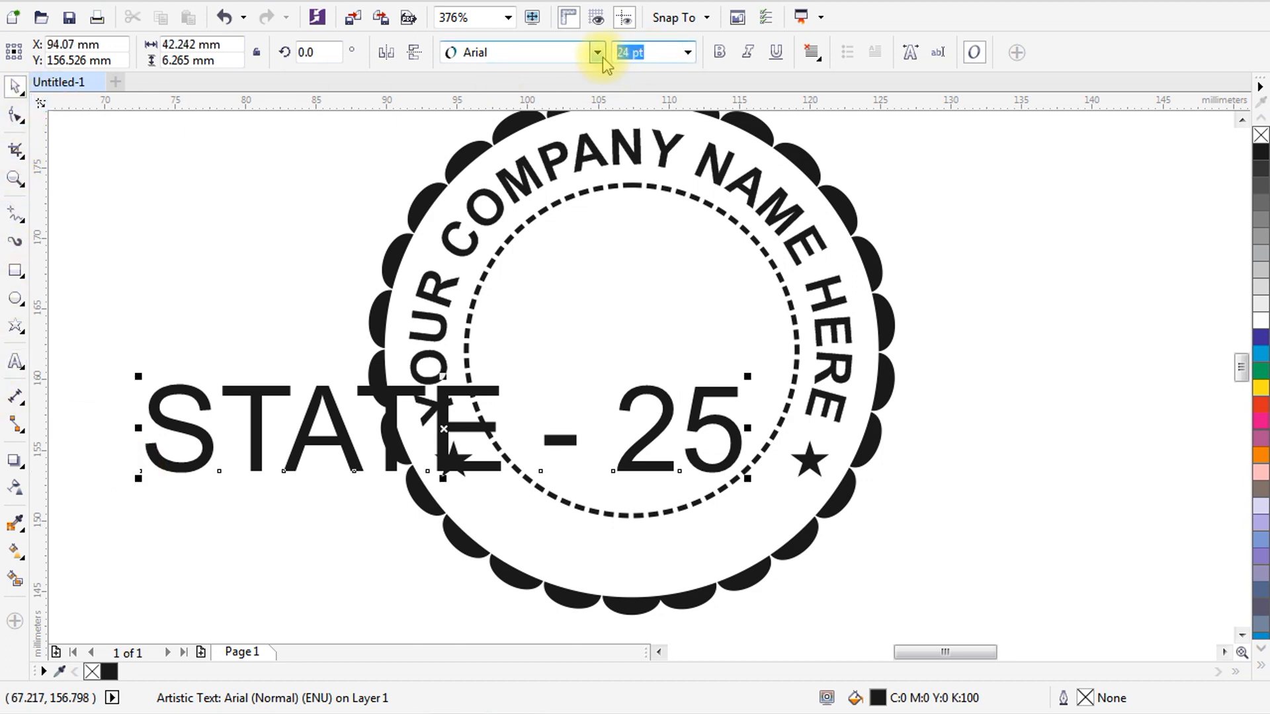
Set the "STATE - 25" text to 10 pt bold and check its font settings against the company name.
type("10")
key("Return")
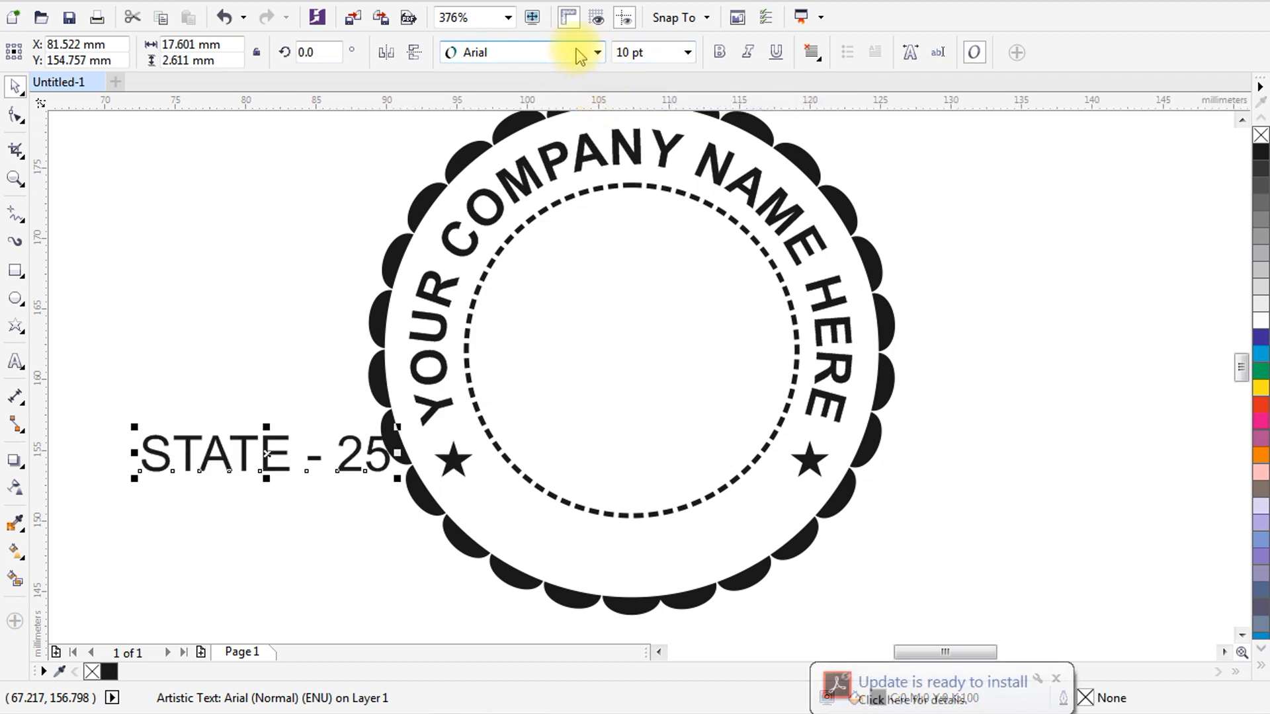
left_click(722, 54)
left_click(916, 176)
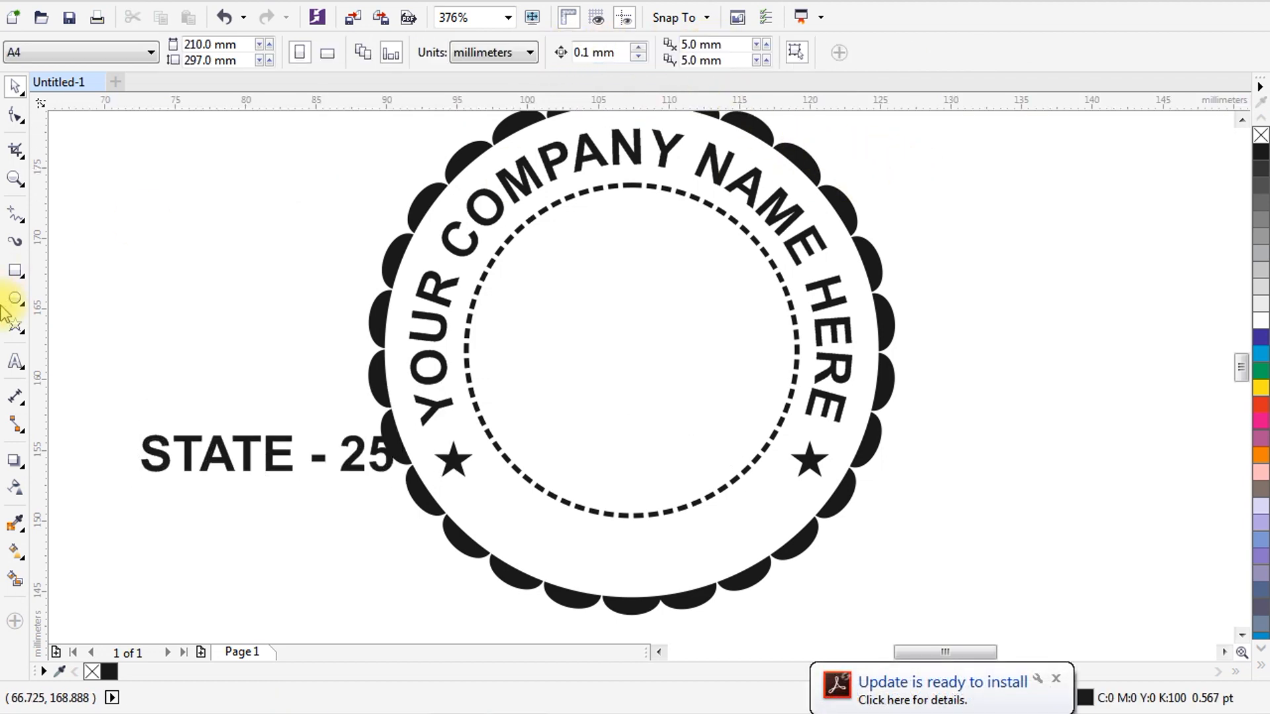
left_click(16, 365)
left_click(567, 147)
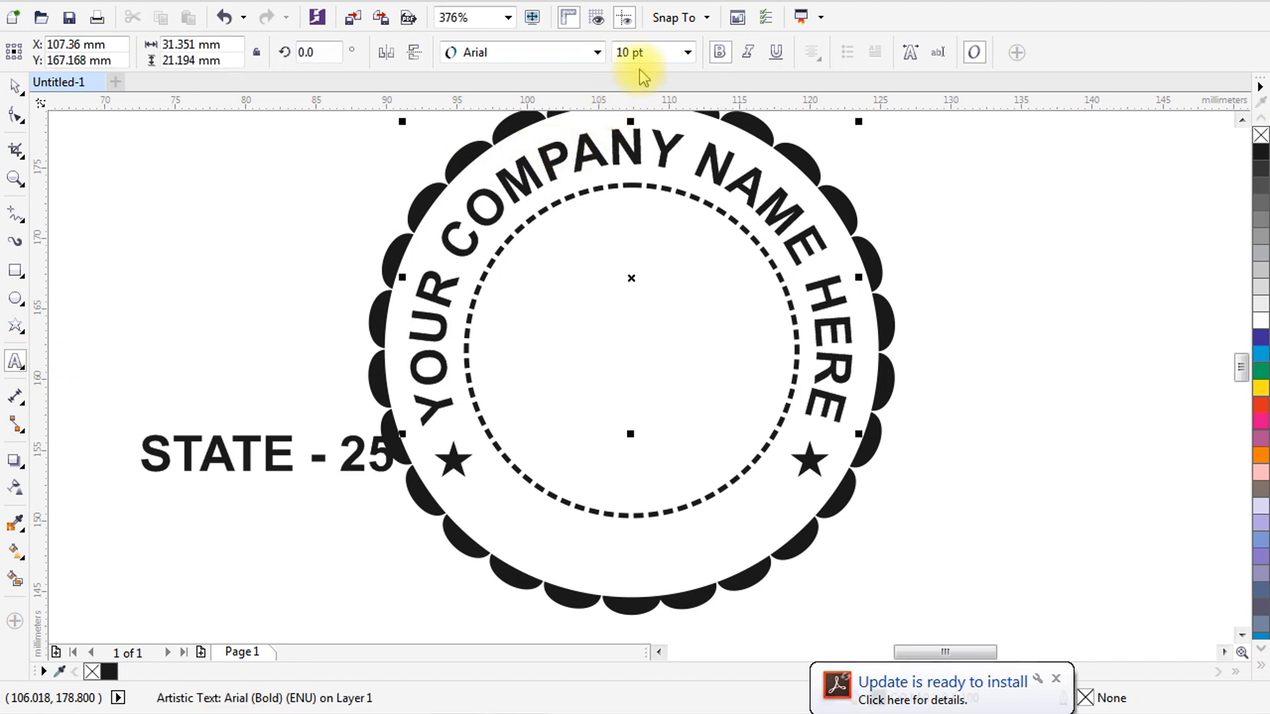
left_click(197, 456)
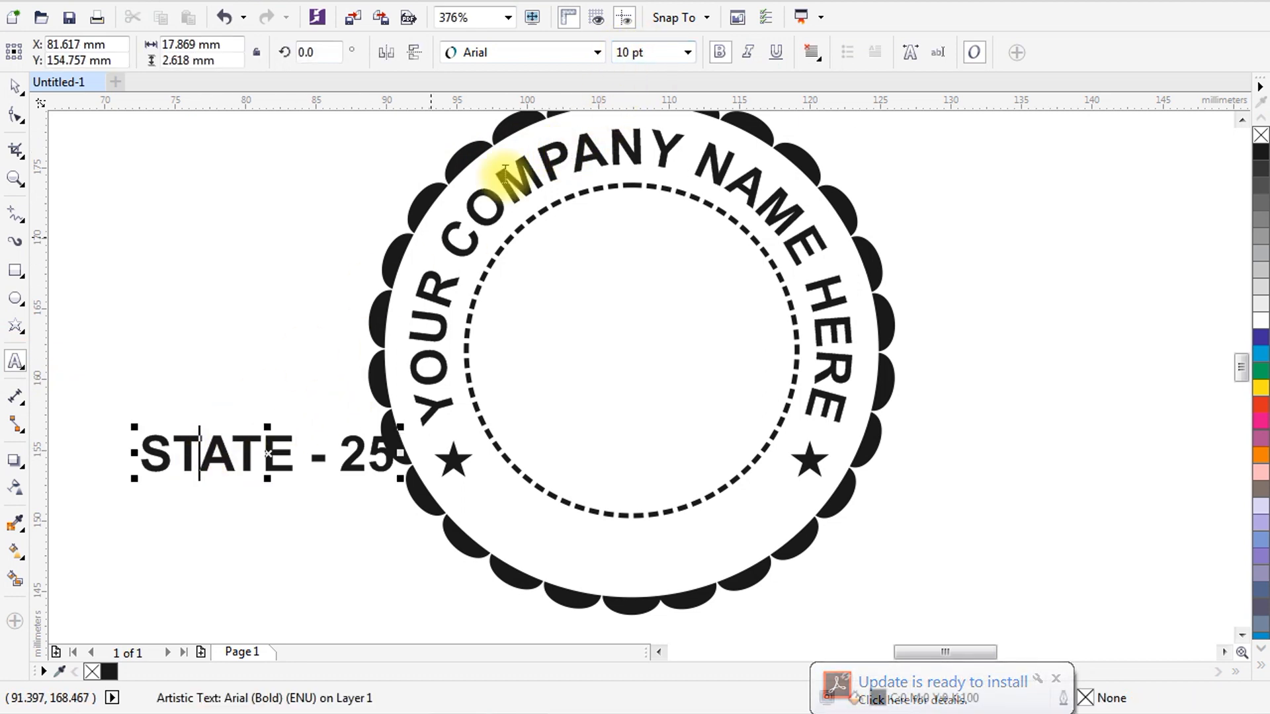
Fit the "STATE - 25" text to the dashed circle.
left_click(15, 88)
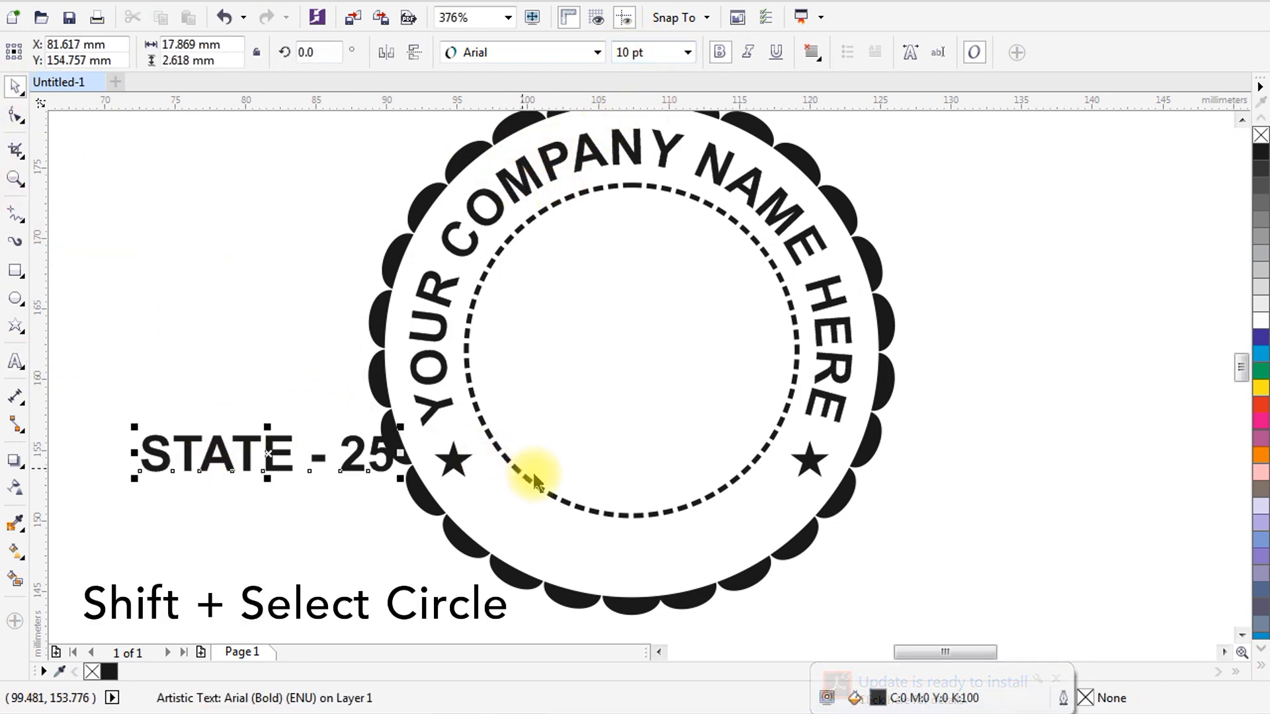
left_click(544, 497, "shift")
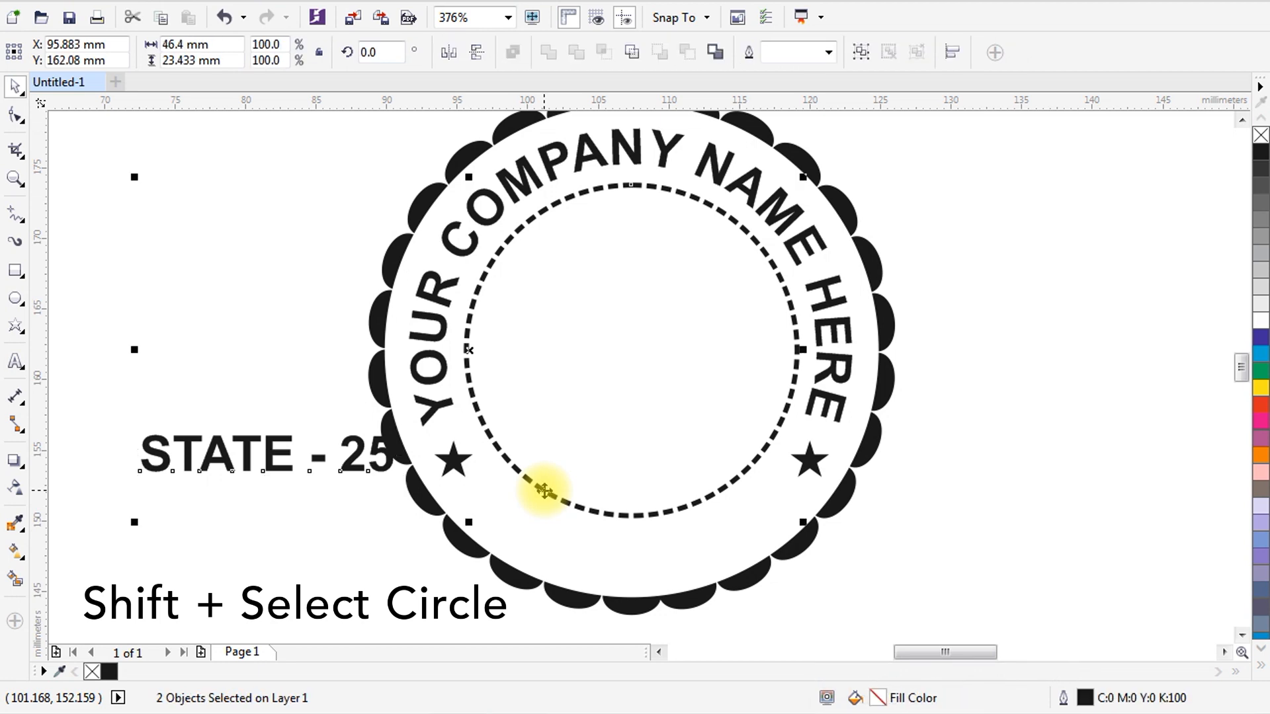
left_click(369, 12)
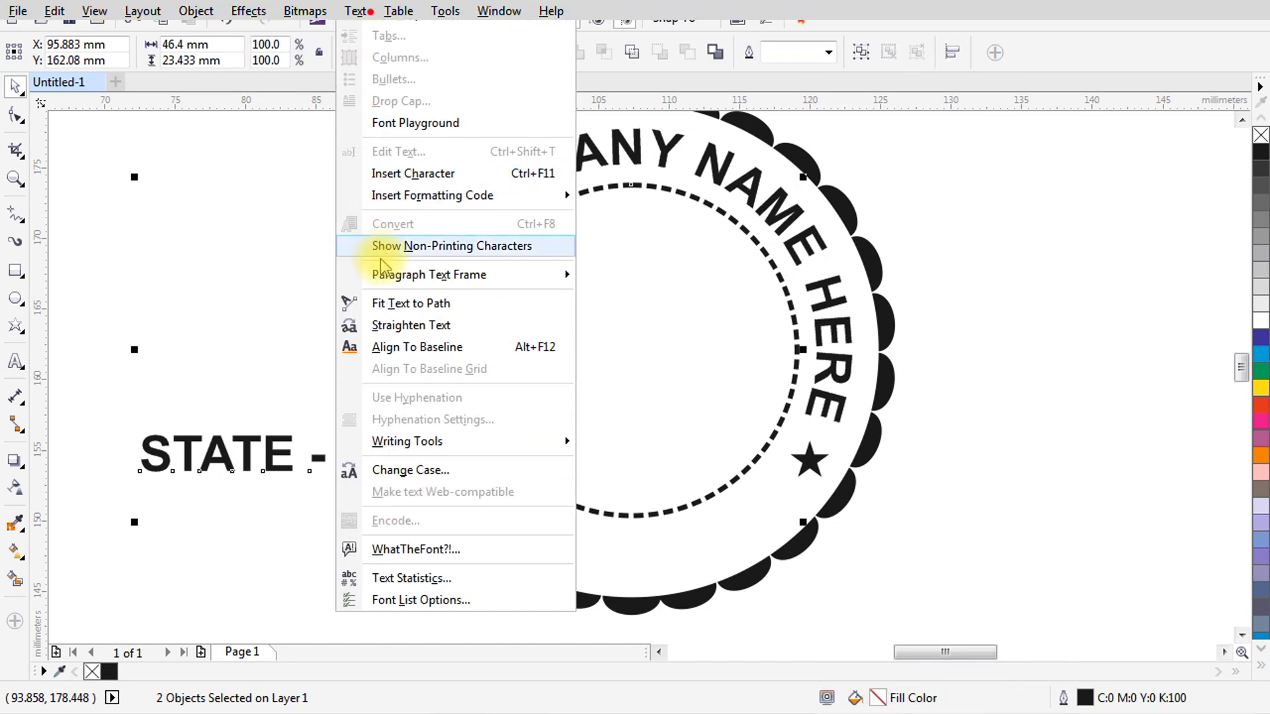
left_click(379, 303)
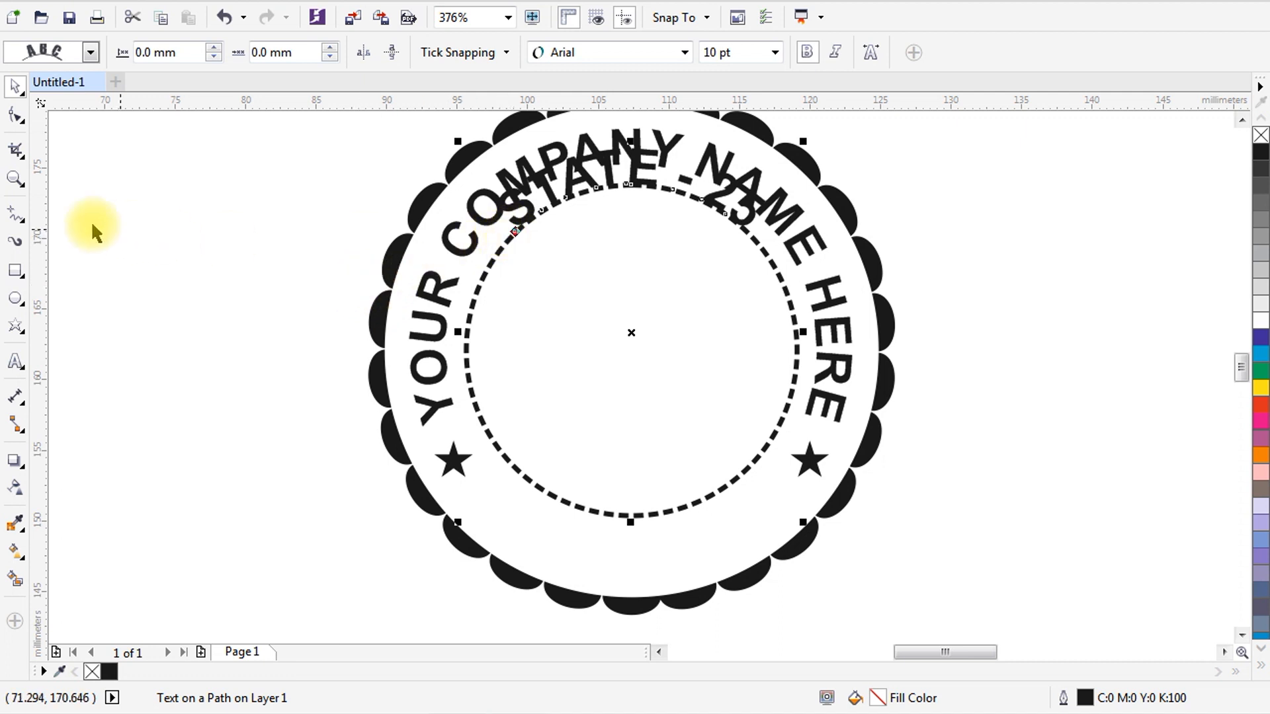
Move "STATE - 25" around to the bottom of the dashed circle, about 1.407 mm outside it with an offset of about 40.685 mm.
left_click(15, 179)
left_click_drag(351, 169, 904, 539)
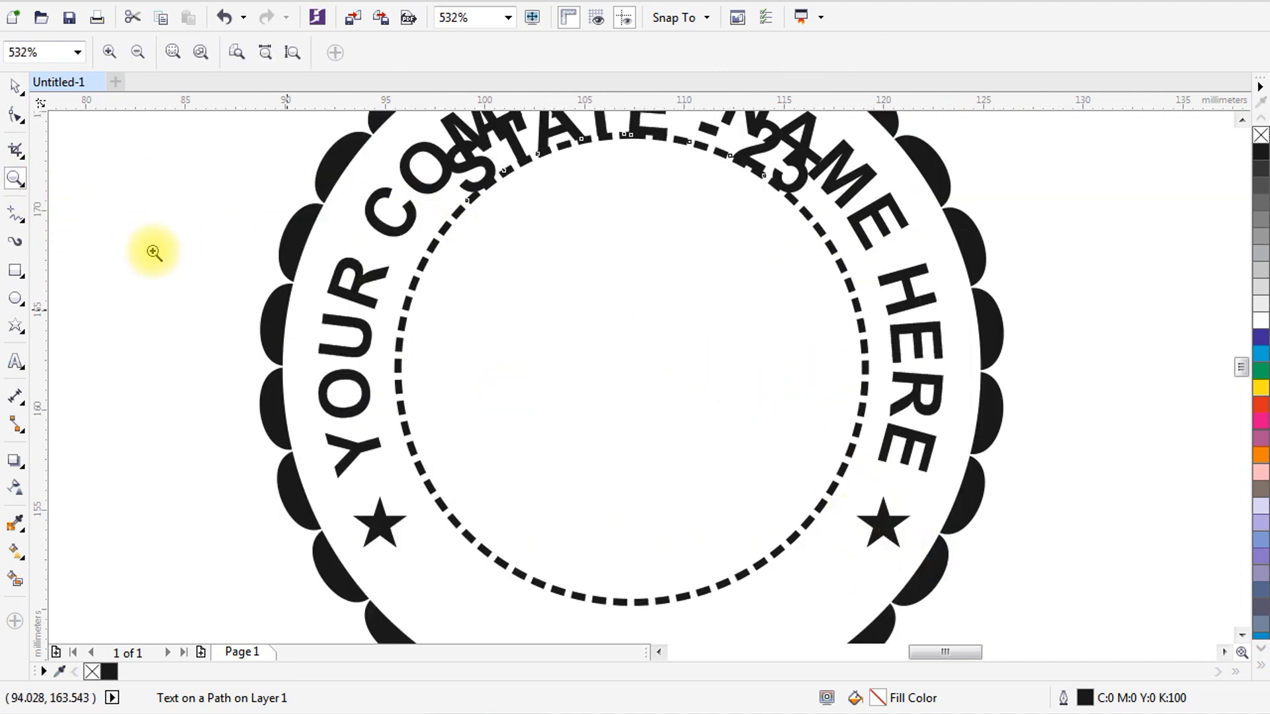
left_click(15, 87)
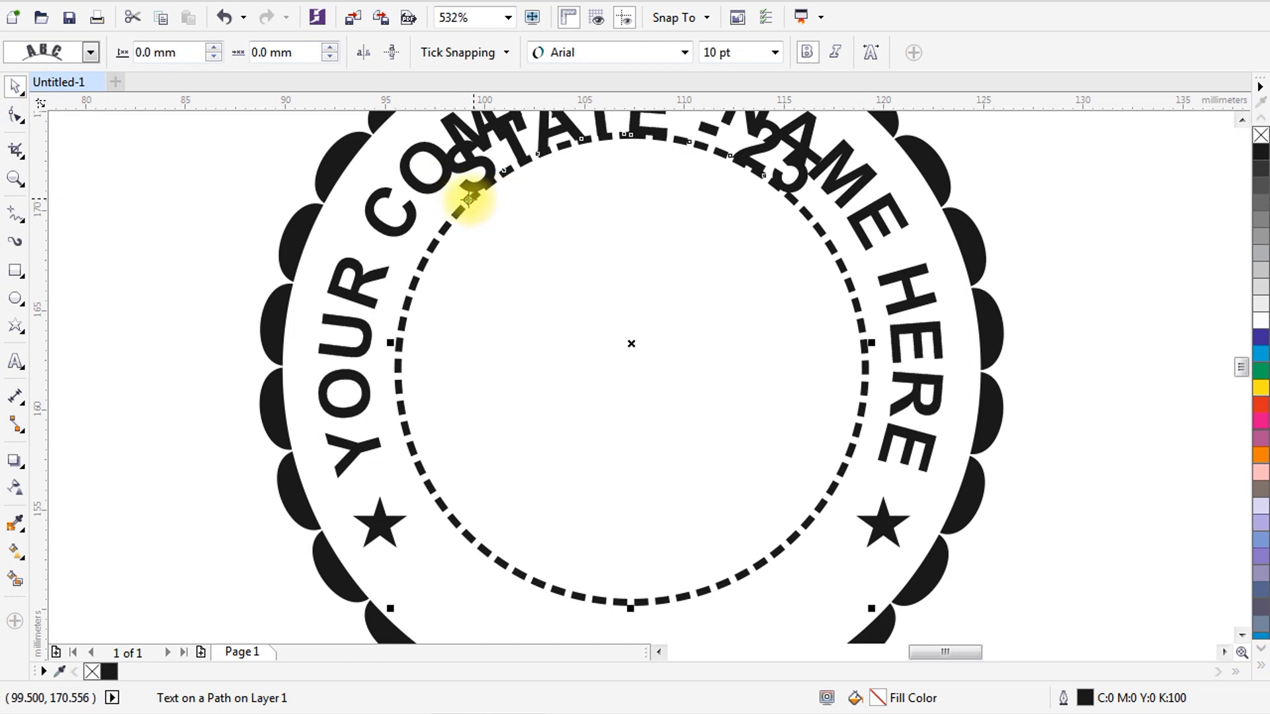
left_click_drag(470, 197, 805, 563)
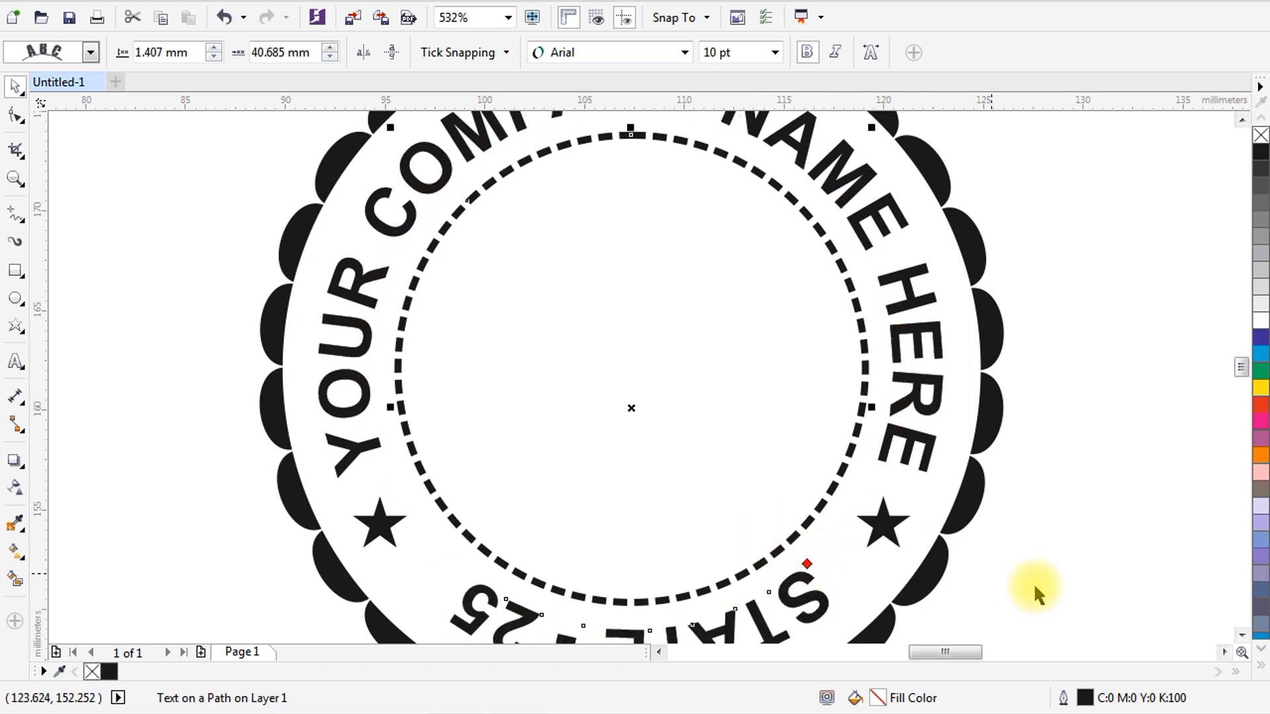
left_click(1241, 637)
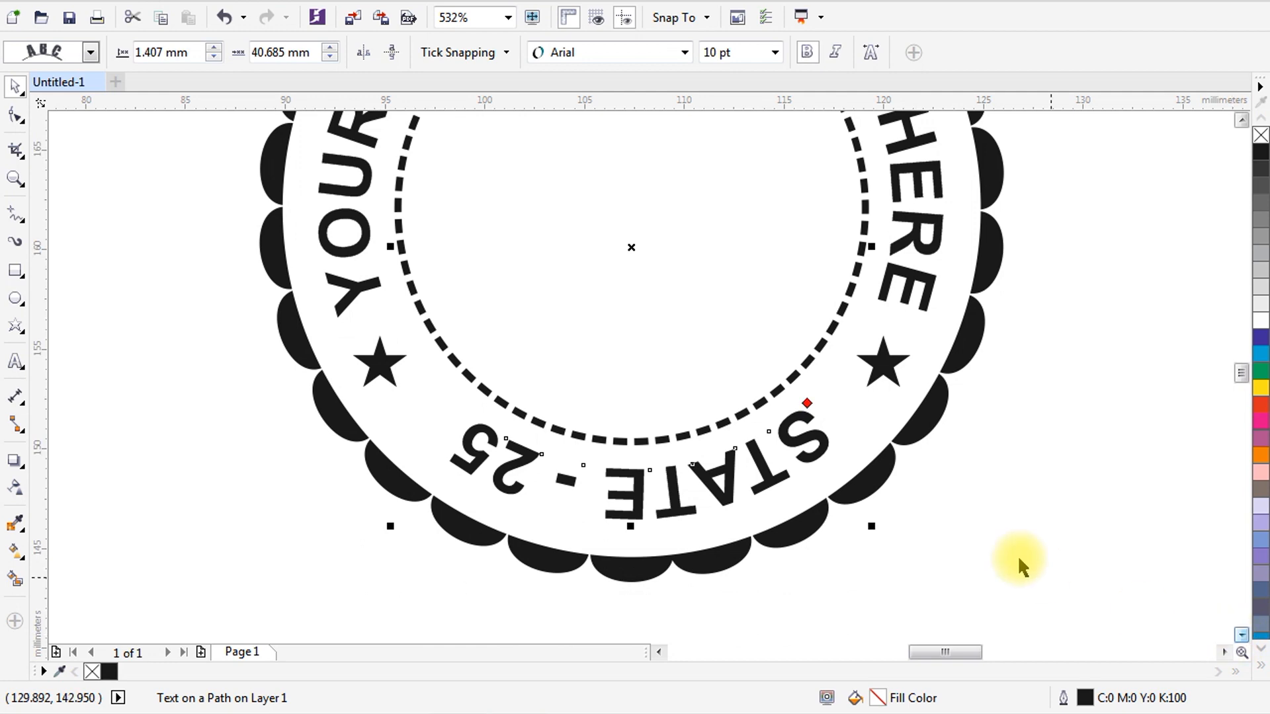
Mirror "STATE - 25" vertically and horizontally on its path, and set it 4 mm outside the dashed circle with a 49.398 mm offset.
left_click(392, 55)
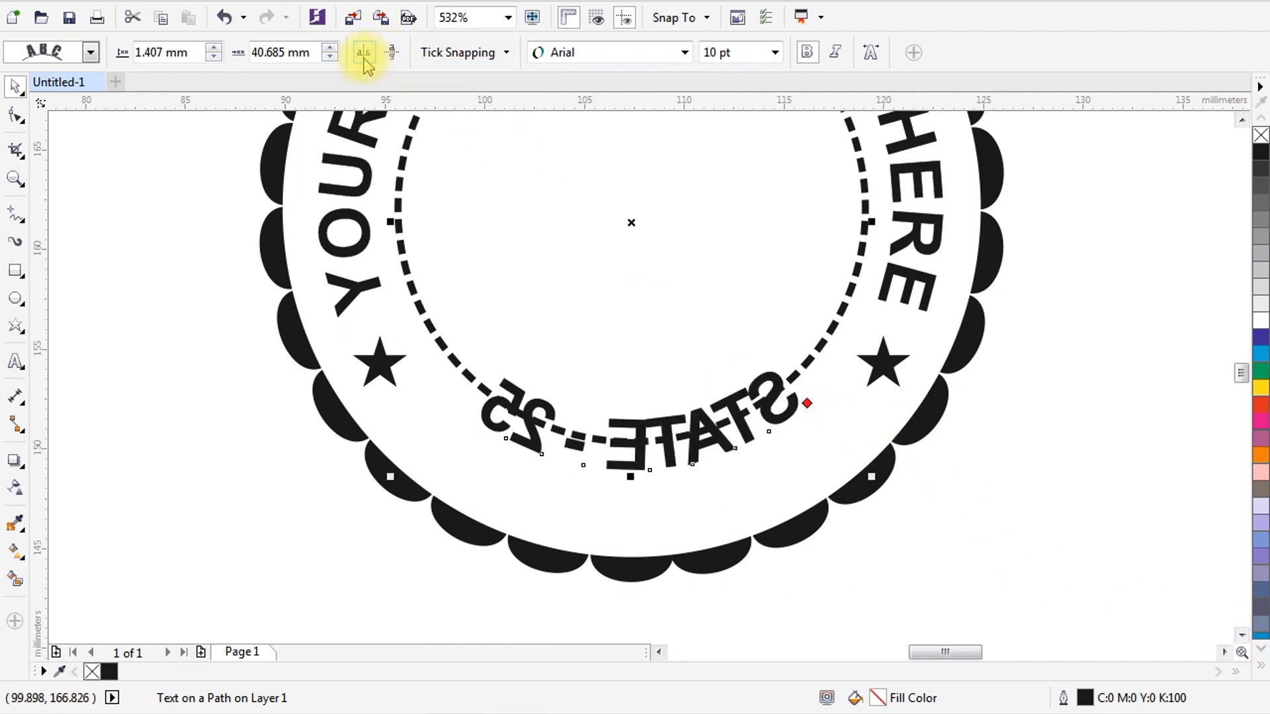
left_click(364, 56)
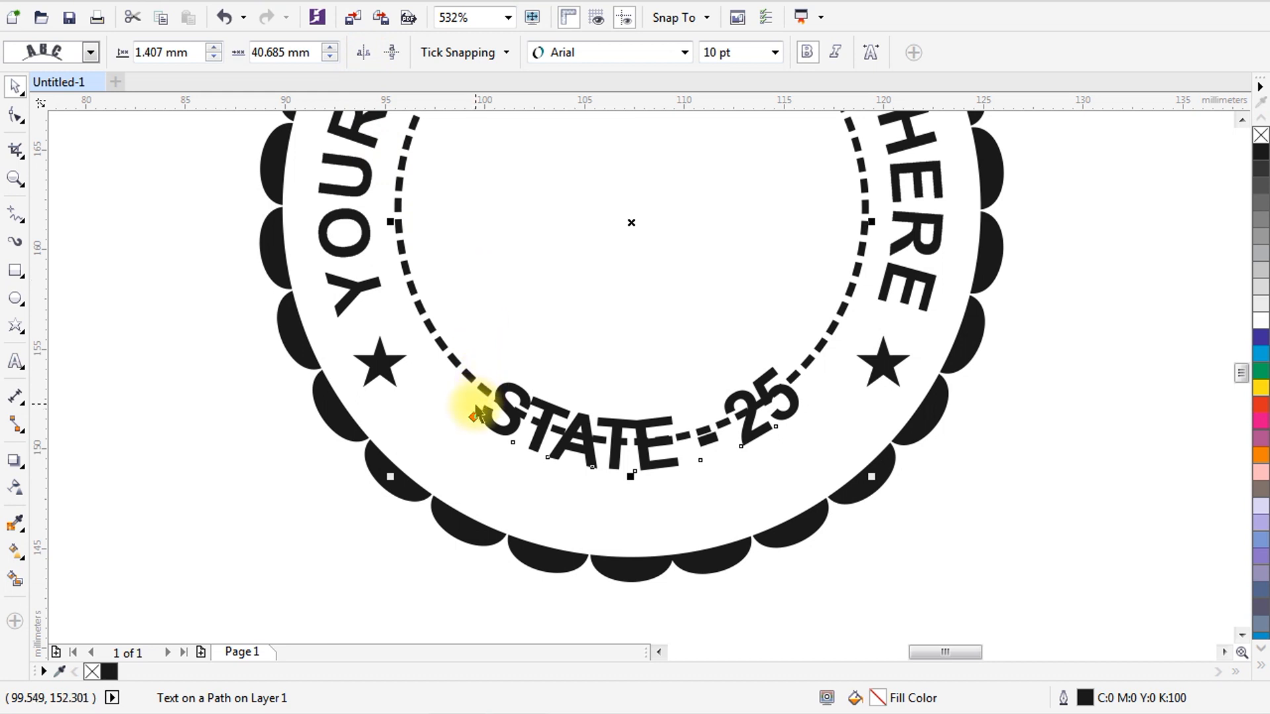
left_click_drag(473, 416, 457, 459)
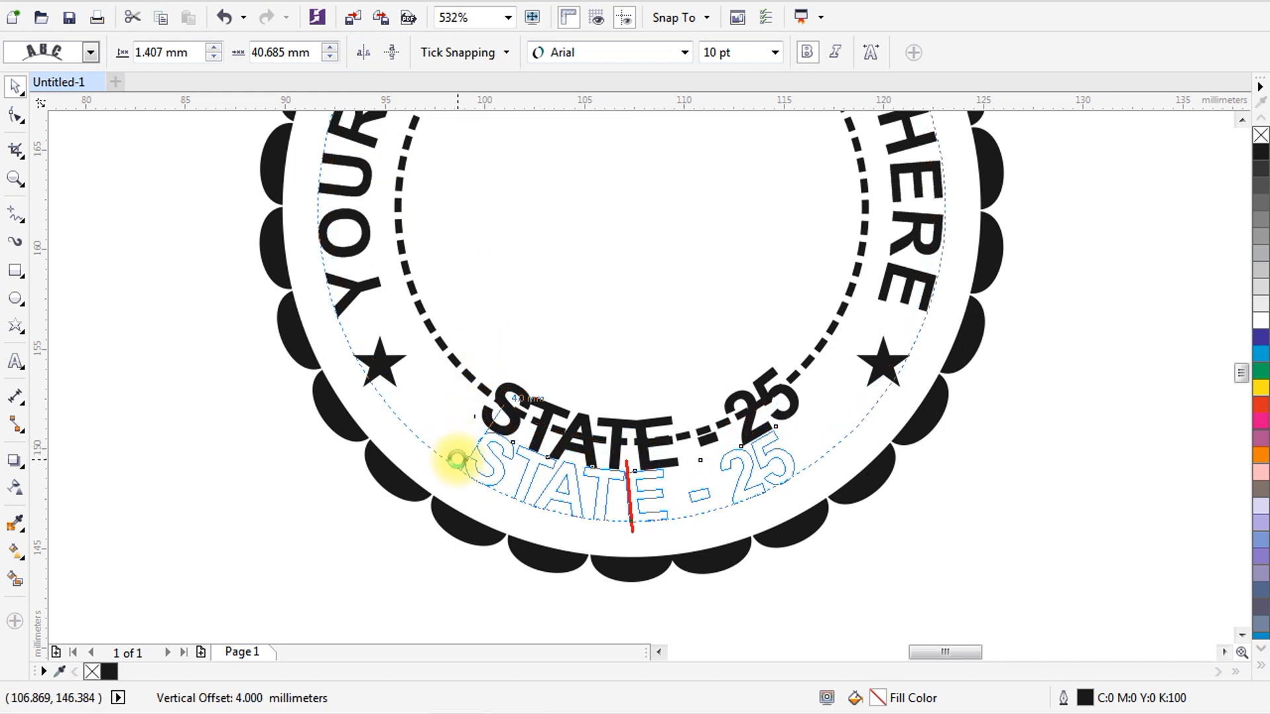
left_click_drag(456, 459, 455, 459)
Widen the letter spacing of the whole "STATE - 25" text evenly along the bottom of the badge.
left_click(18, 363)
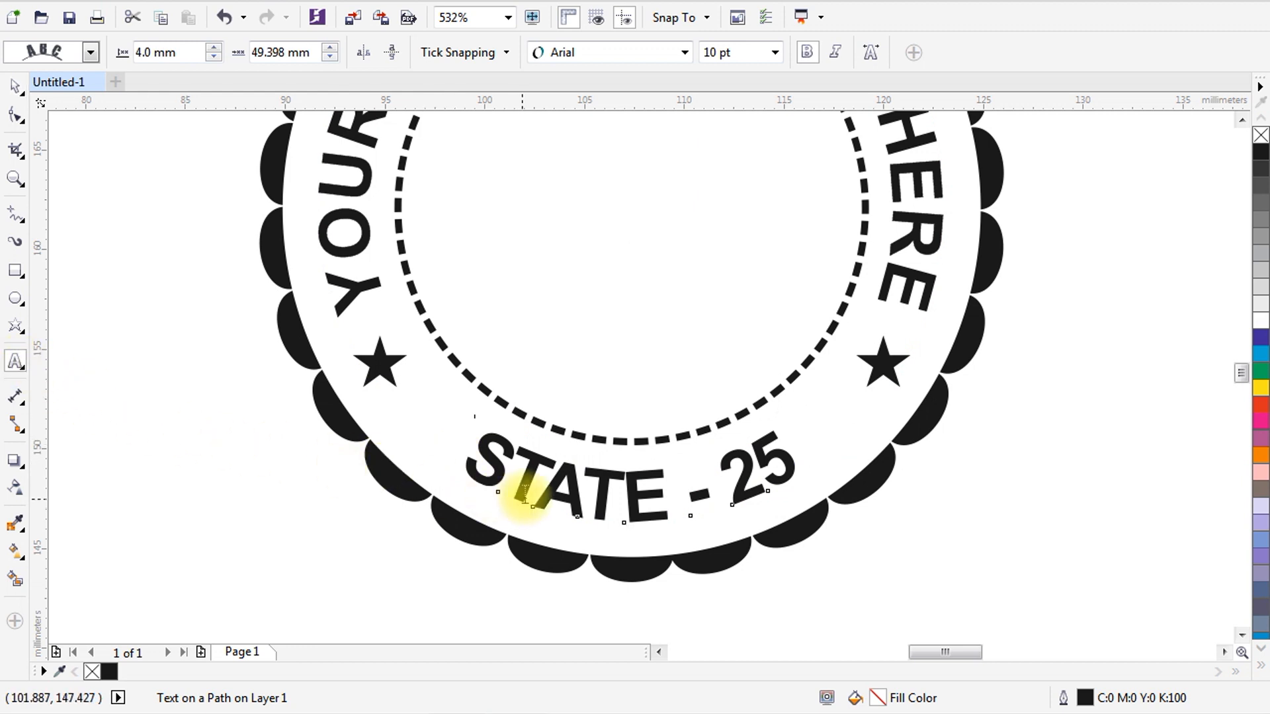
left_click(496, 471)
left_click_drag(493, 471, 790, 467)
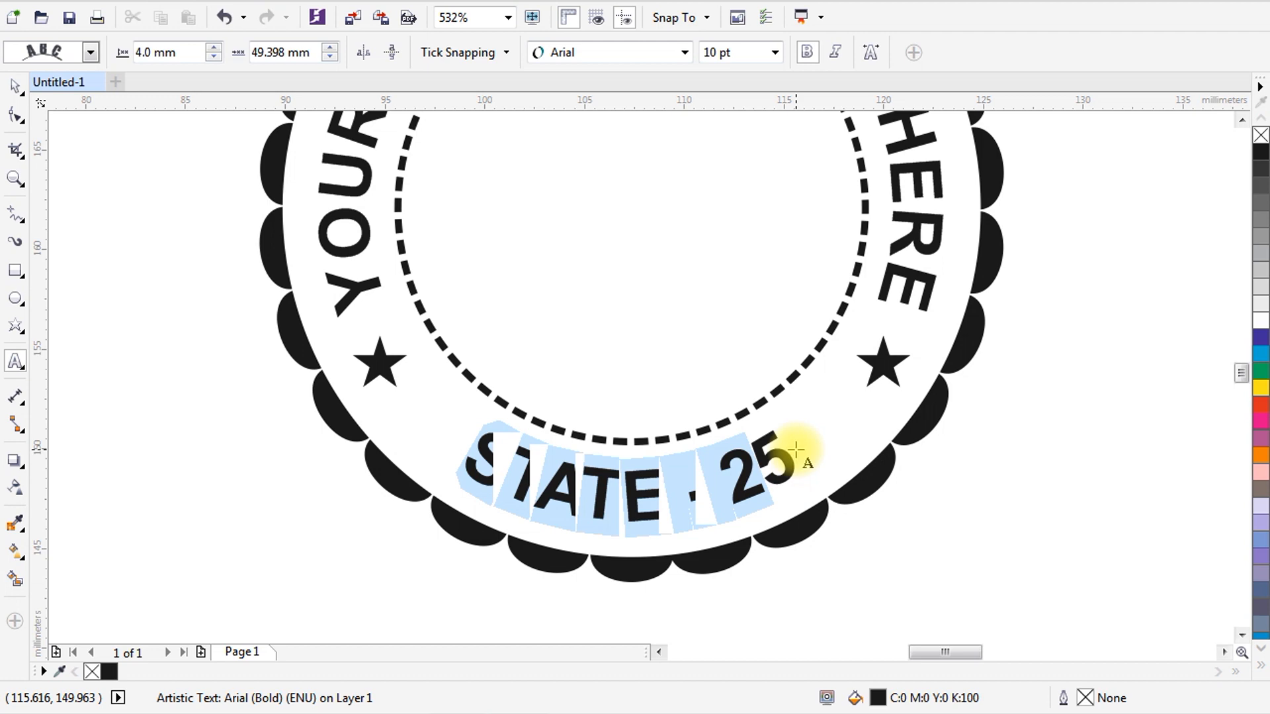
key("ctrl+a")
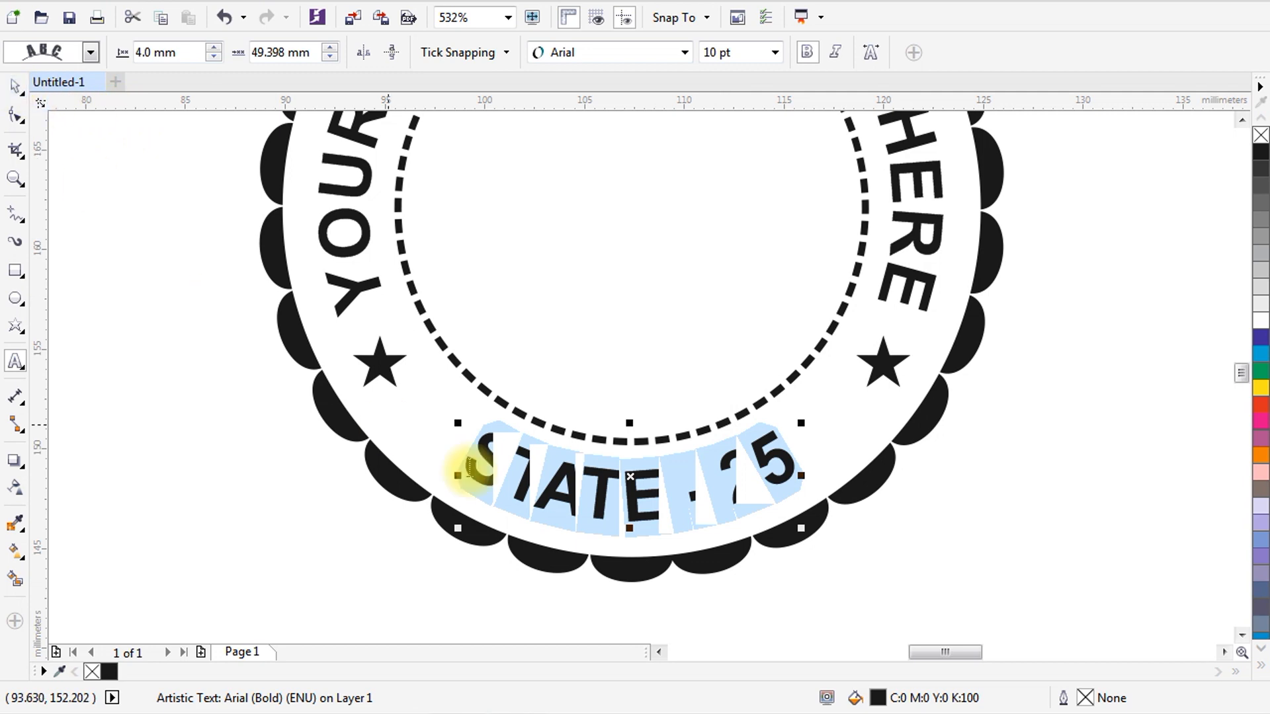
key("ctrl+shift+period")
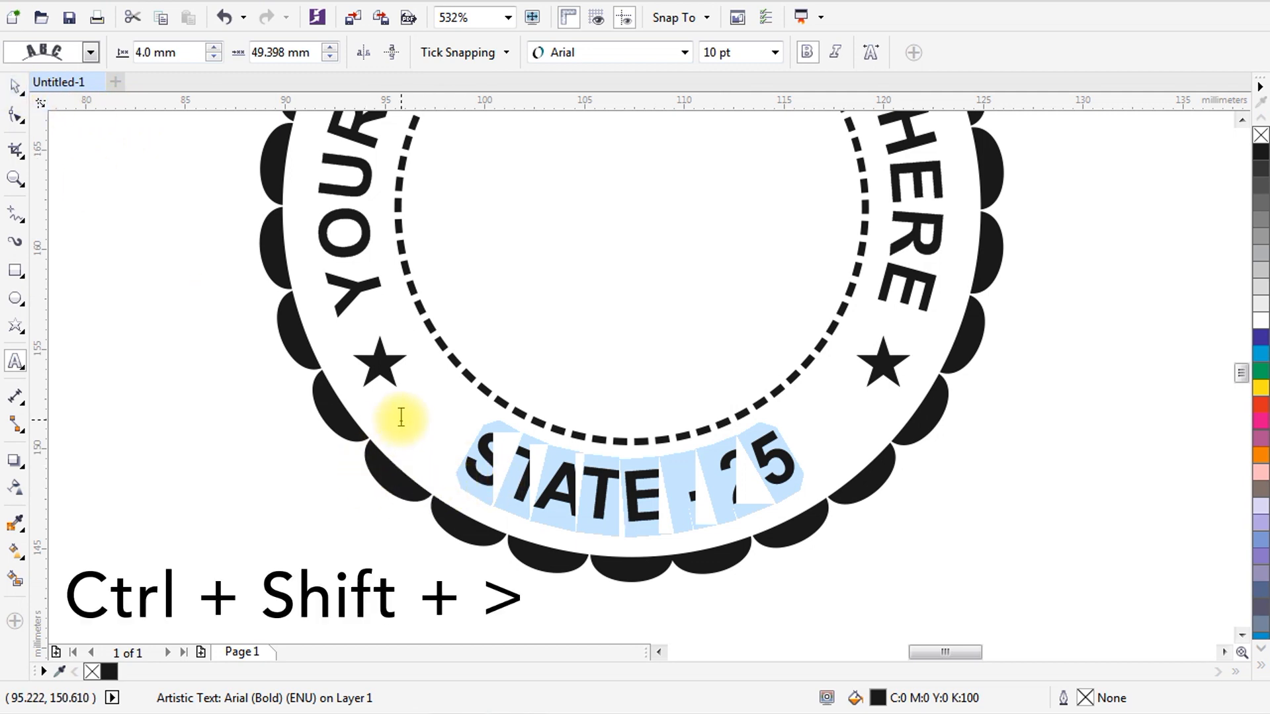
key("ctrl+shift+period")
key("ctrl+shift+period")
key("ctrl+shift+period")
key("ctrl+shift+period")
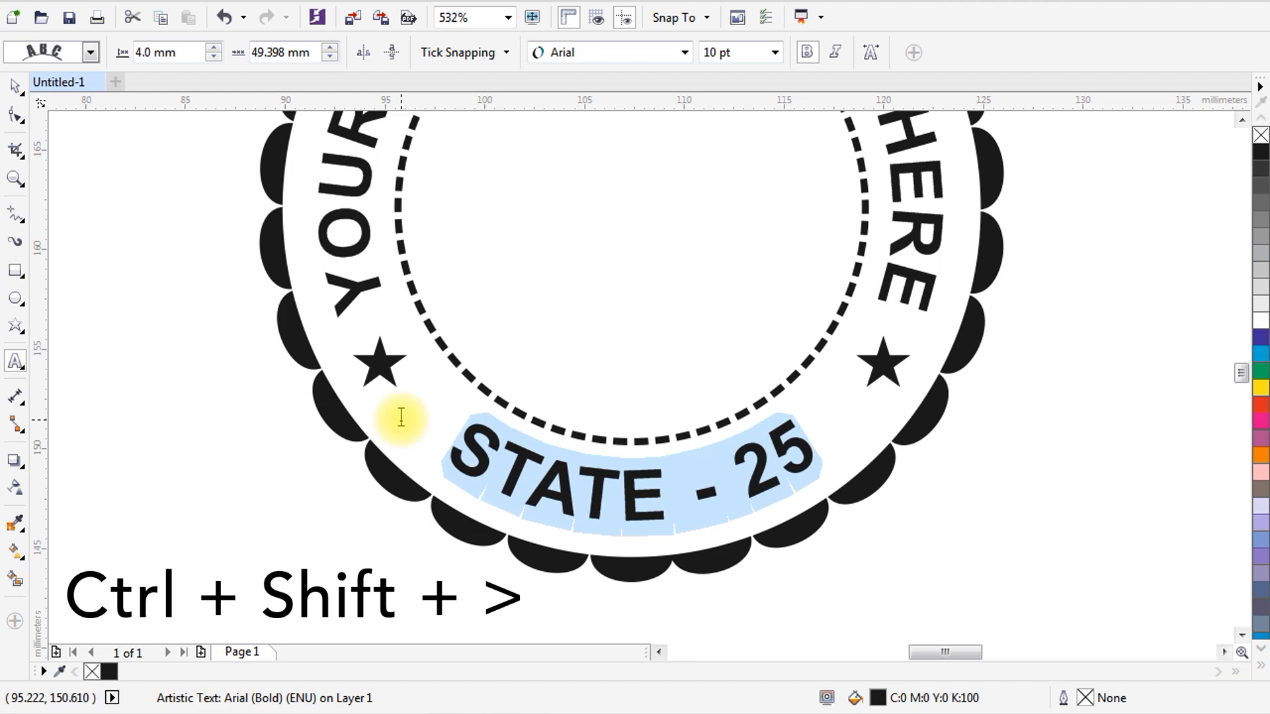
key("ctrl+shift+period")
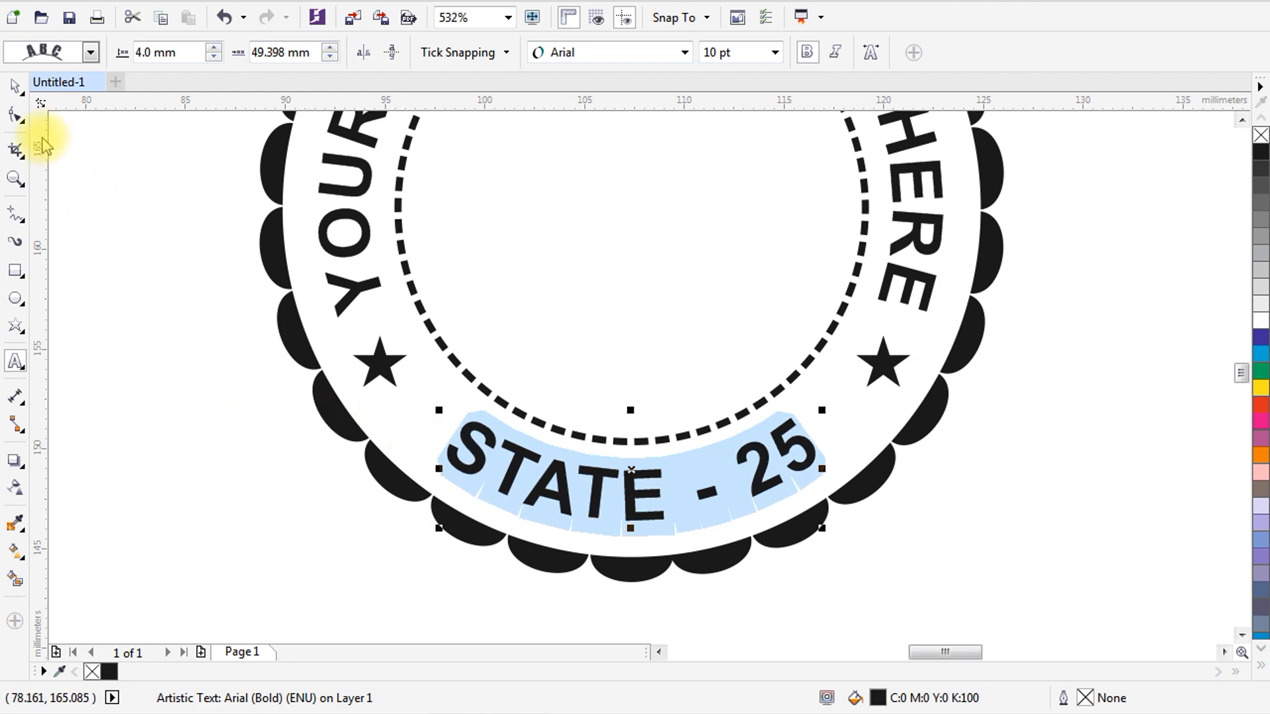
Check the level of both ends of "STATE - 25" with a temporary horizontal guideline, and remove the guideline.
left_click(14, 86)
left_click(148, 184)
left_click_drag(519, 106, 497, 417)
key("Delete")
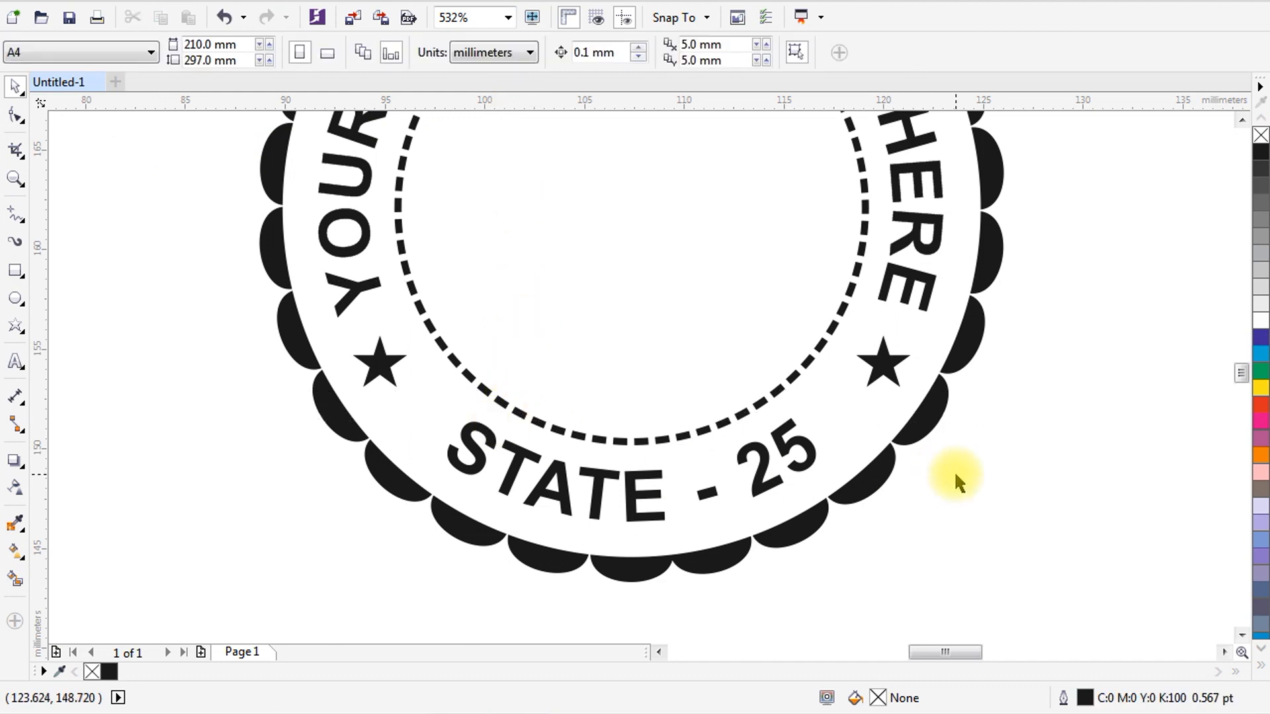
Move the right star closer to "STATE - 25", to about X 119.189 mm, Y 153.606 mm.
left_click(884, 362)
left_click(624, 54)
left_click(1086, 371)
left_click_drag(883, 360, 866, 383)
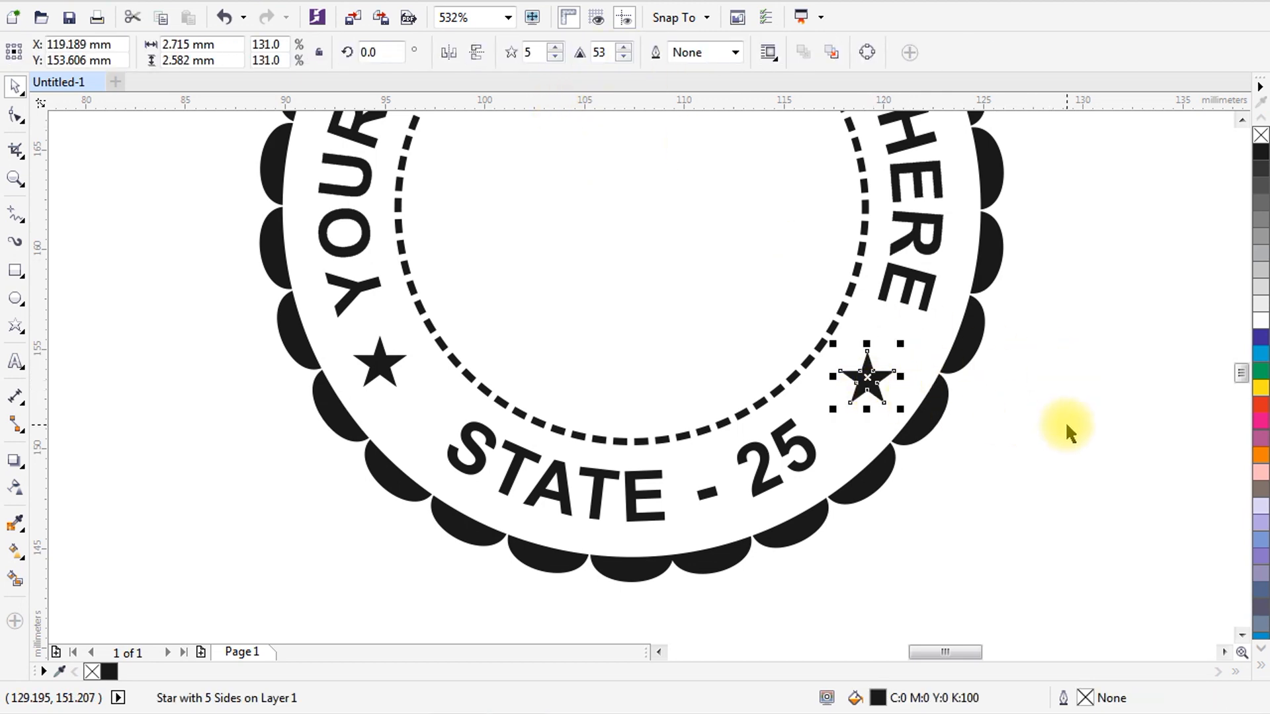
left_click(1069, 426)
Delete the left star and replace it with a copy of the right star at the same height.
left_click(382, 367)
key("Delete")
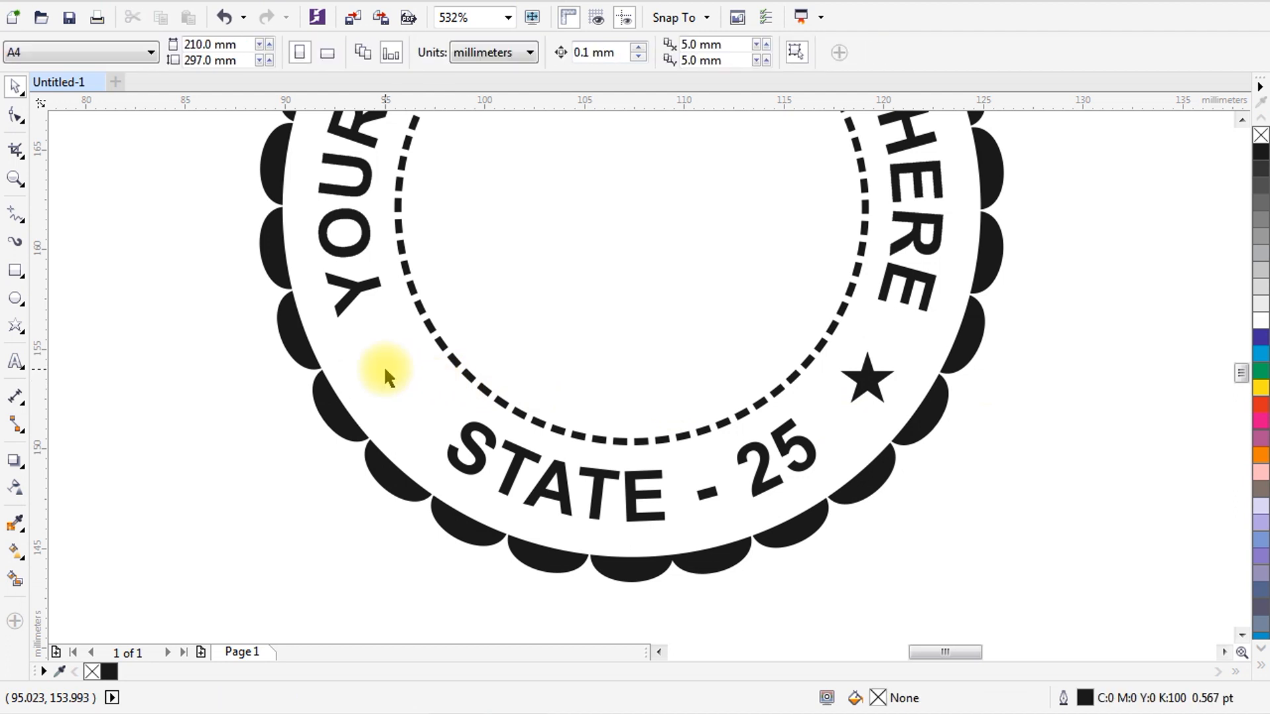
left_click(866, 393)
left_click_drag(867, 393, 404, 398)
Group the two stars and center them horizontally on the scalloped border.
left_click(870, 391, "shift")
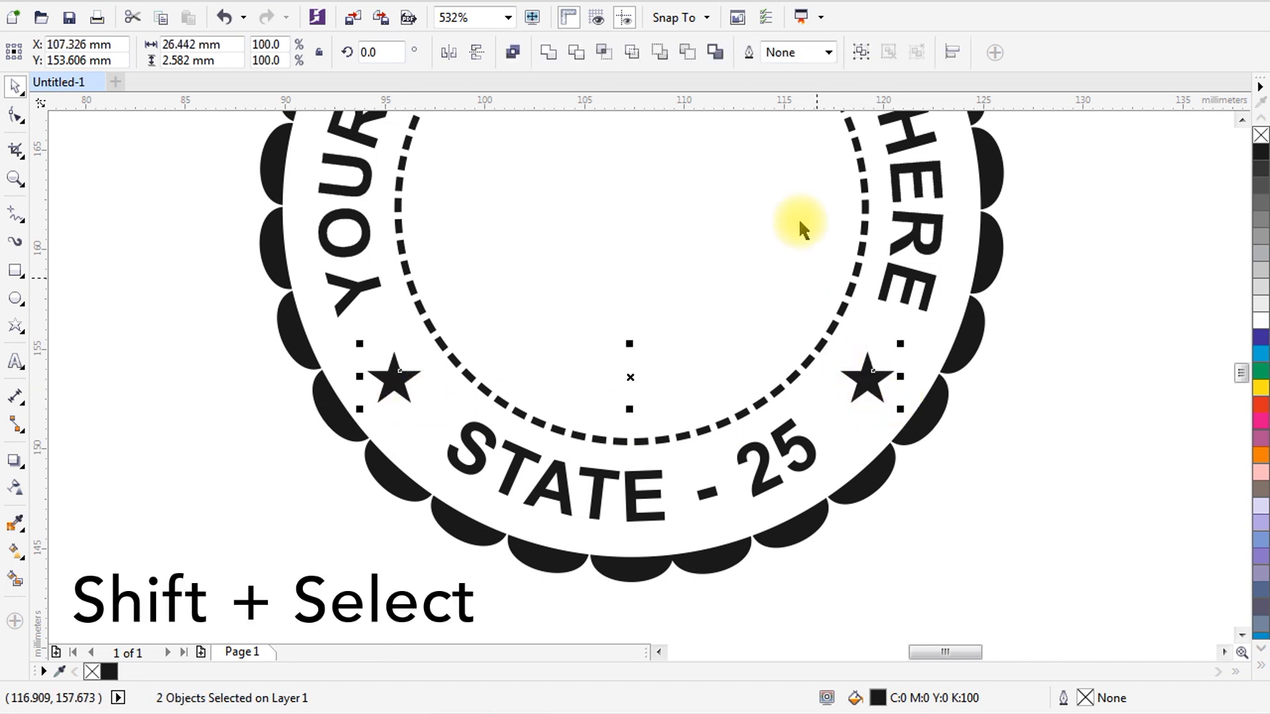
left_click(858, 52)
left_click(972, 328, "shift")
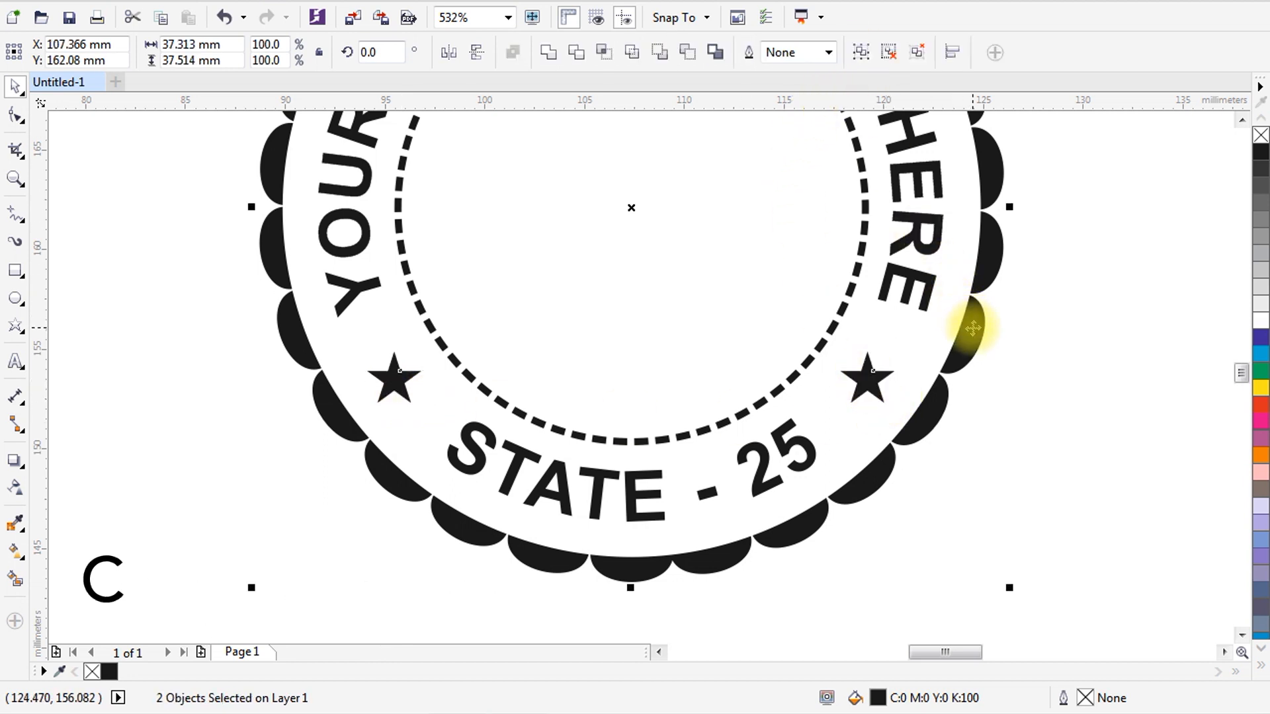
left_click(1084, 421)
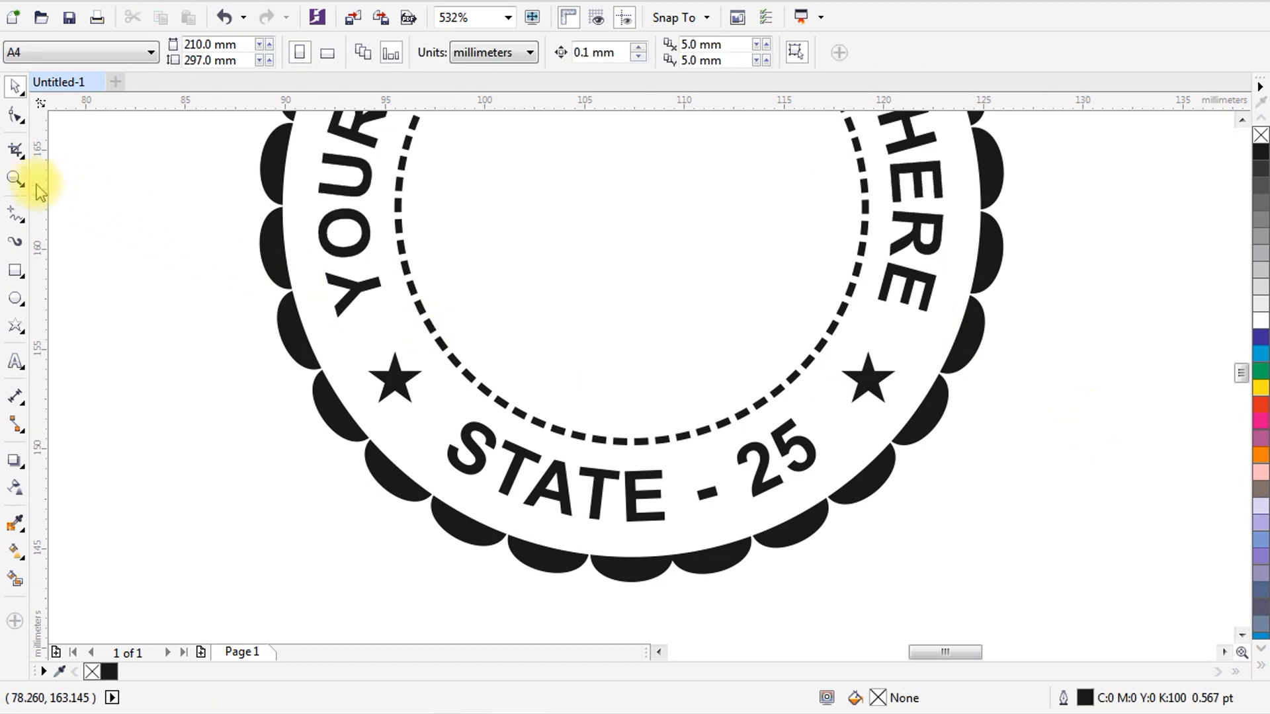
Add two-line artistic text to the left of the badge, with "YC" on the first line and "NH" on the second.
left_click(16, 179)
scroll(337, 285, "down", 3)
scroll(454, 303, "up", 1)
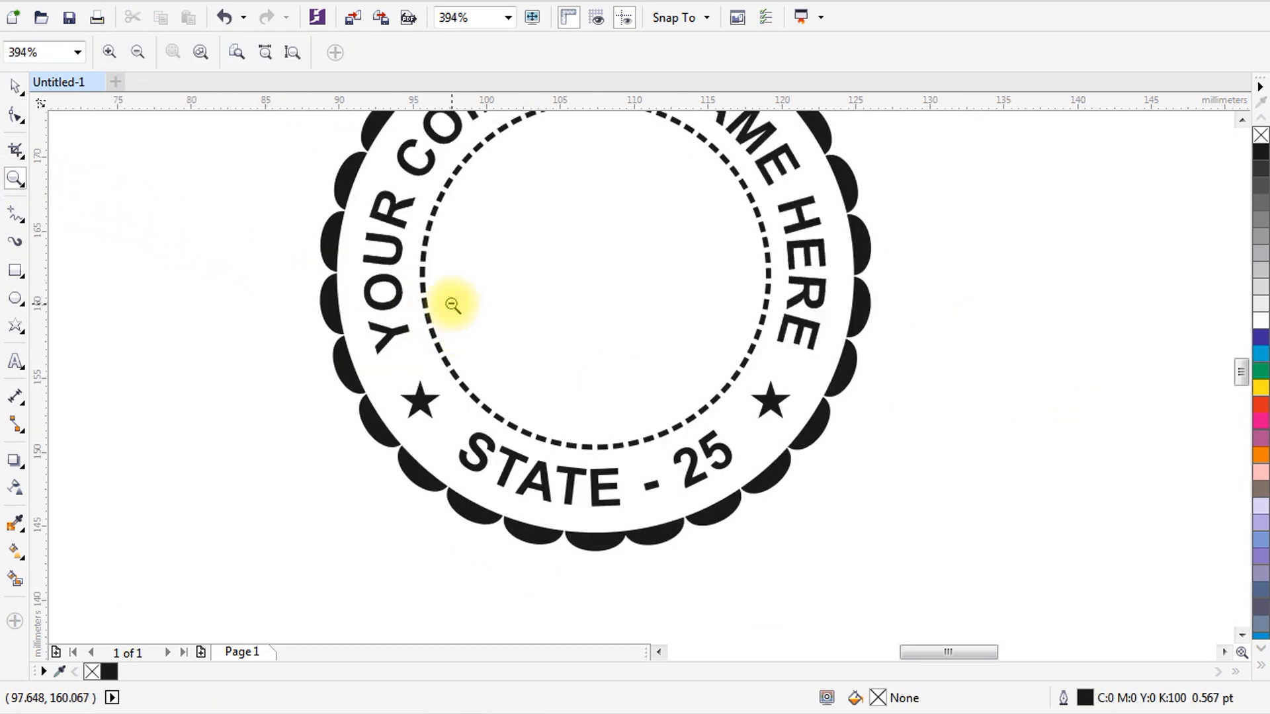
scroll(390, 270, "down", 2)
scroll(397, 273, "down", 1)
left_click_drag(410, 207, 928, 577)
left_click(15, 86)
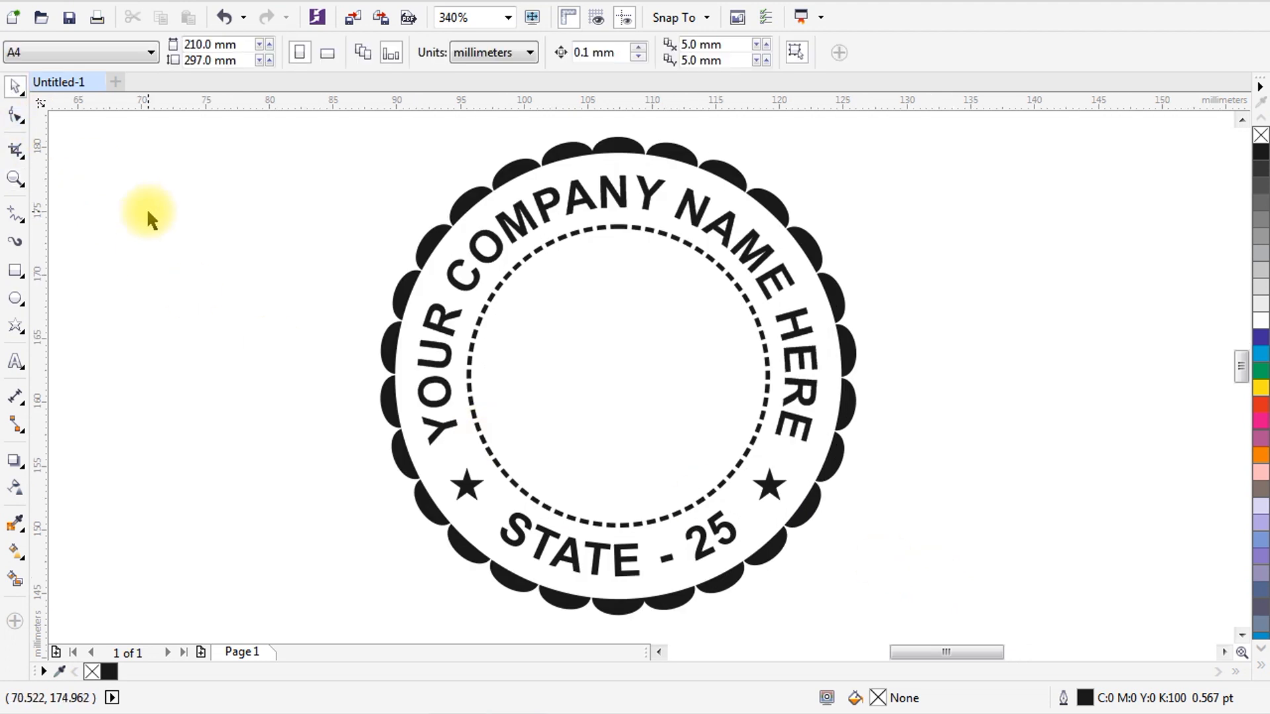
left_click(17, 363)
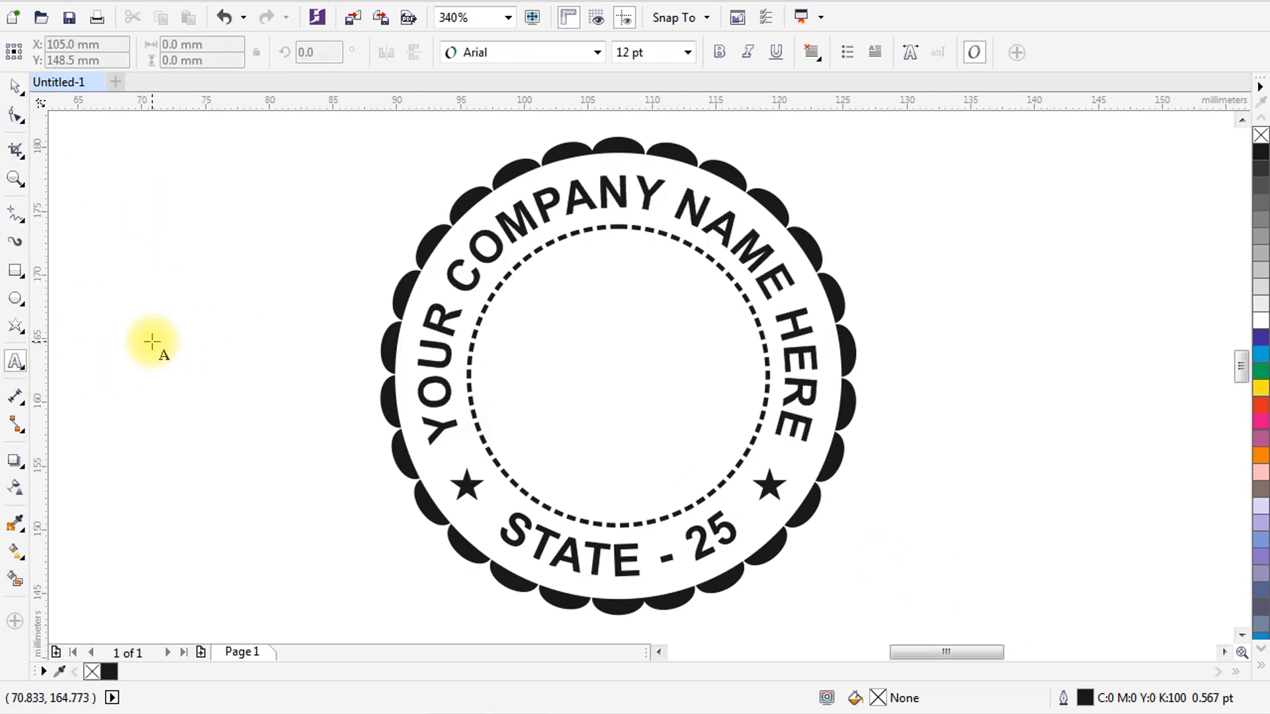
left_click(151, 341)
type("Y")
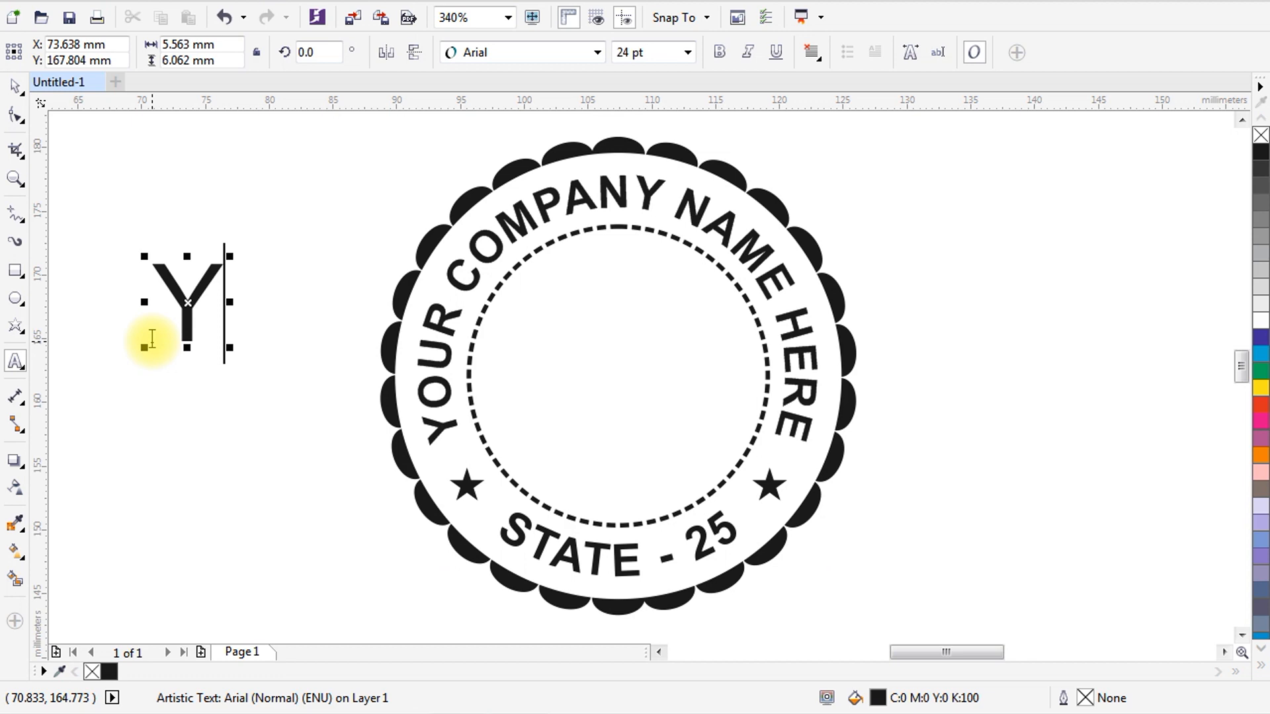
type("C ")
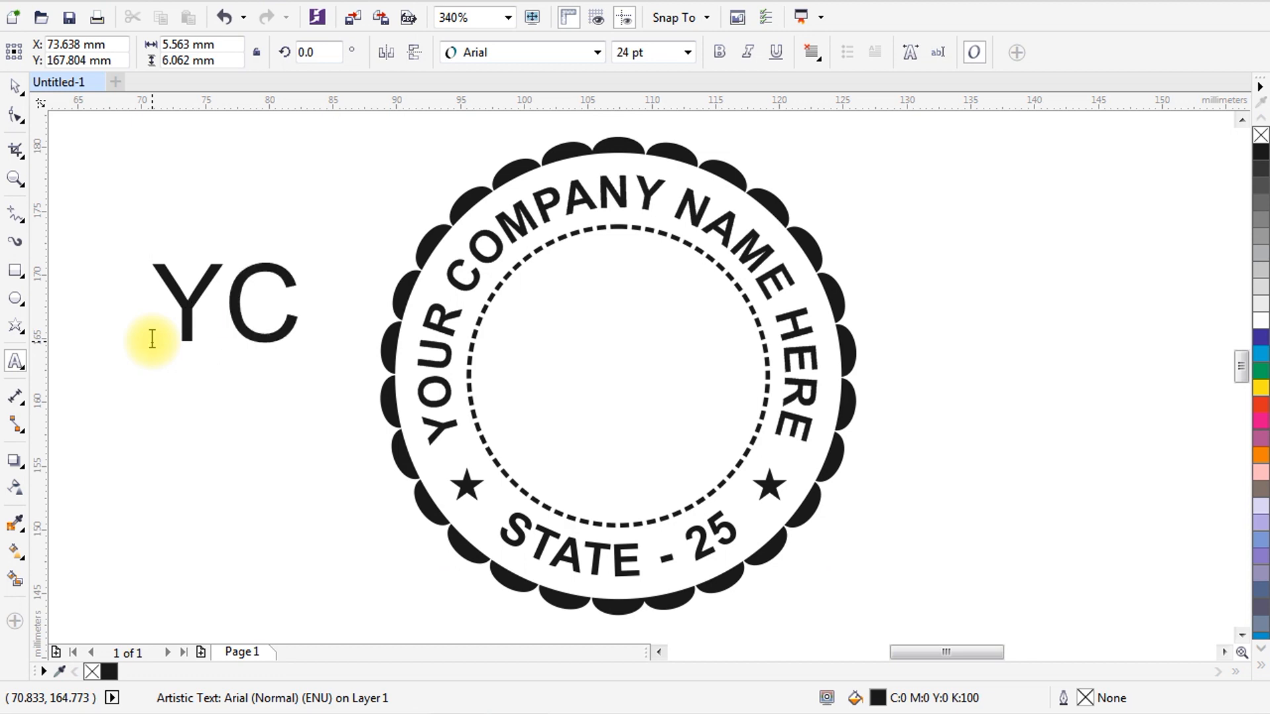
type("N")
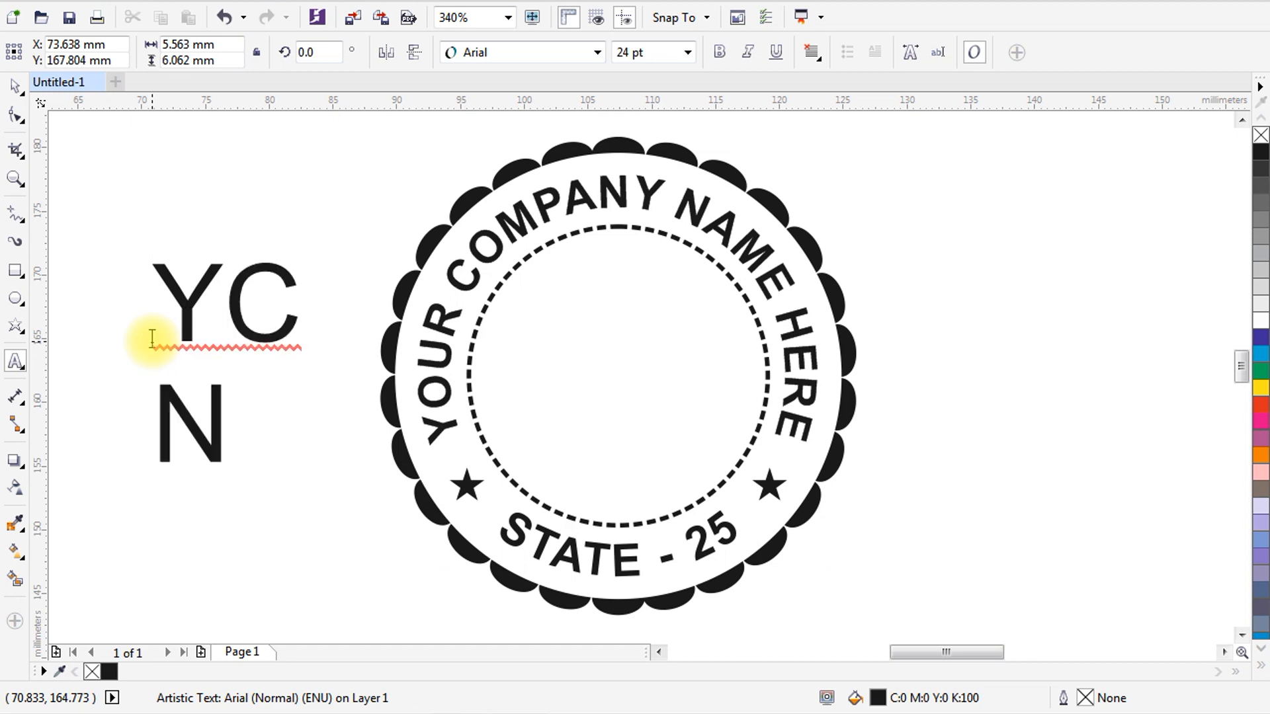
type("H")
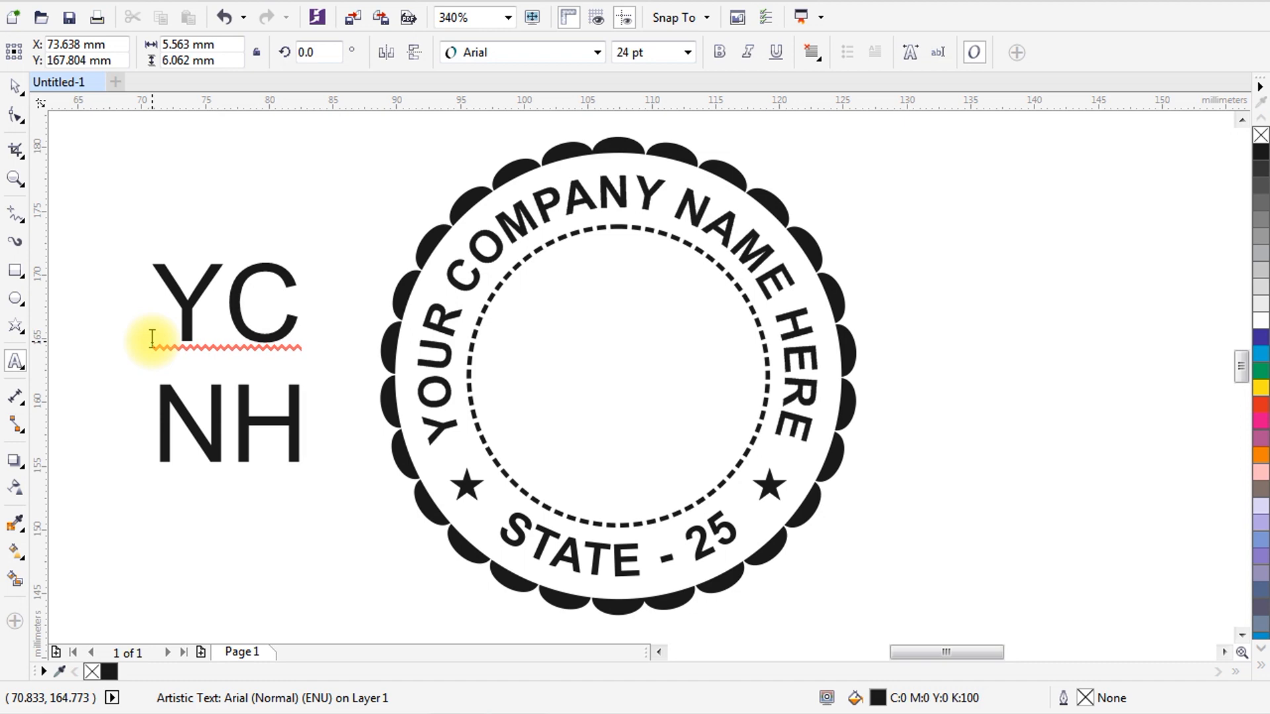
Set the "YC NH" text to Arial Black and tighten the spacing between its two lines.
left_click(13, 86)
left_click(480, 52)
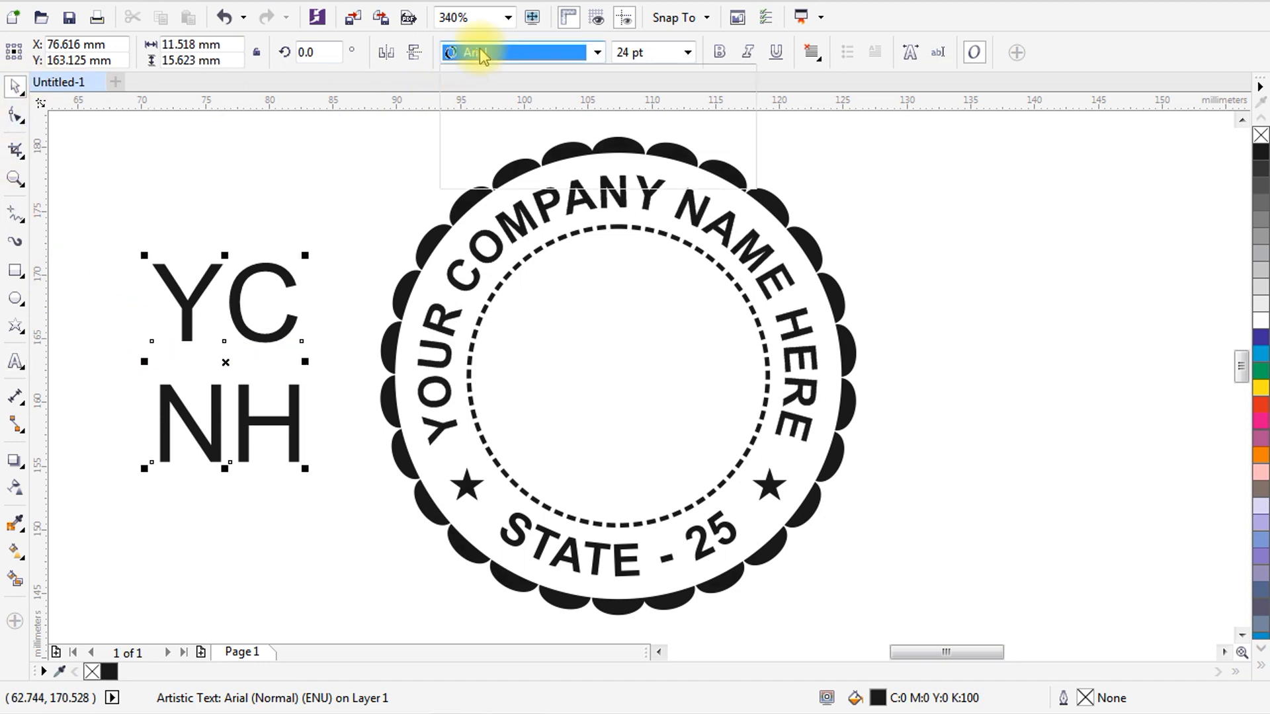
left_click(472, 102)
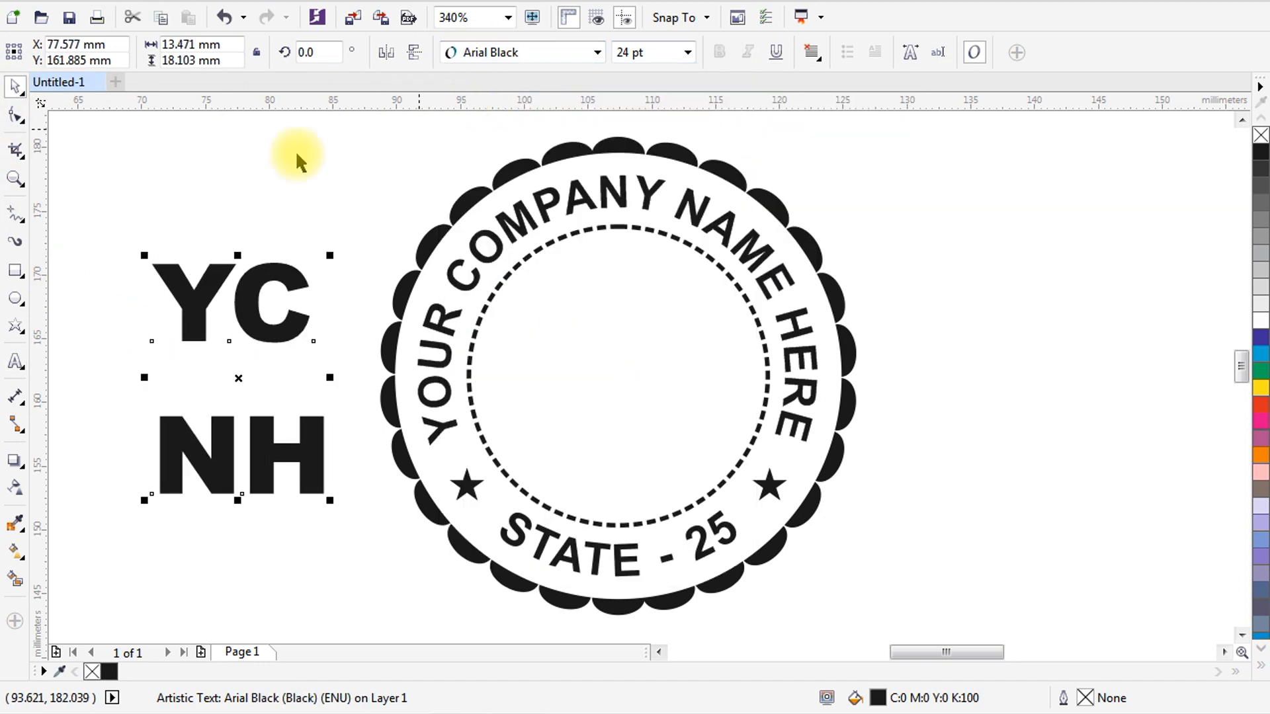
left_click(16, 115)
left_click_drag(146, 500, 146, 428)
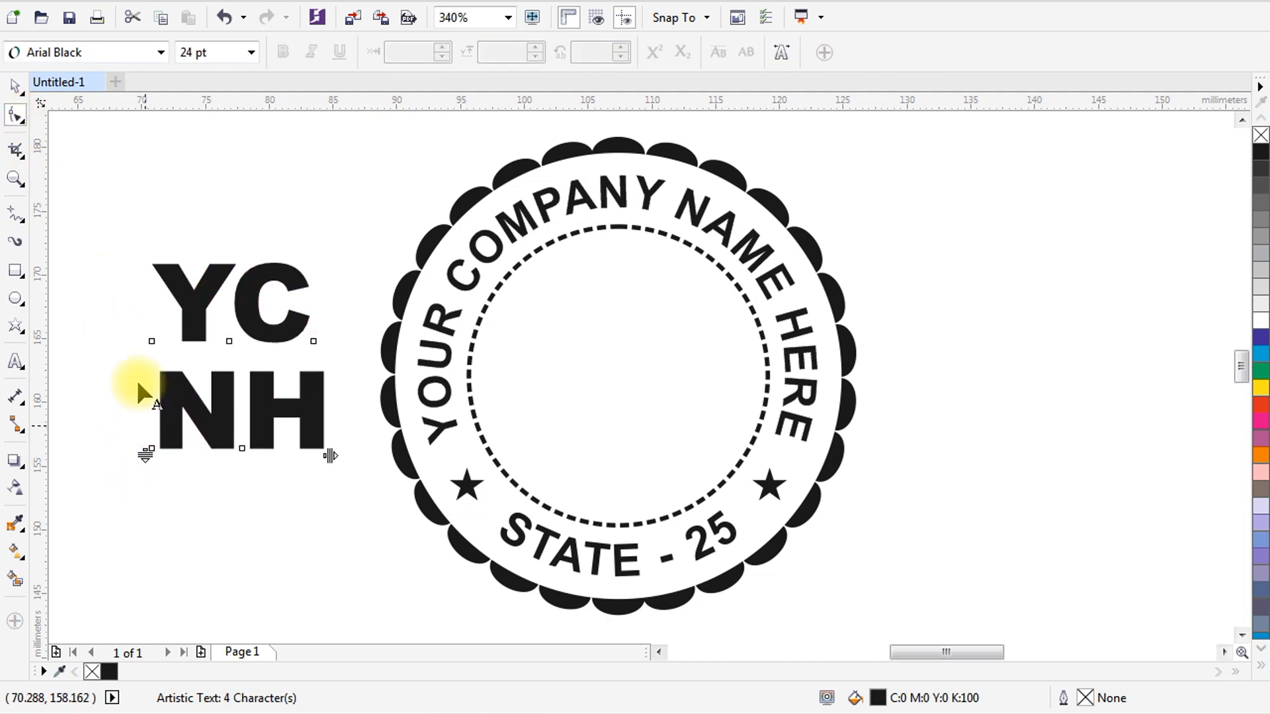
Center-align the two lines of the "YC NH" text.
left_click(15, 361)
left_click_drag(157, 284, 368, 355)
left_click(816, 59)
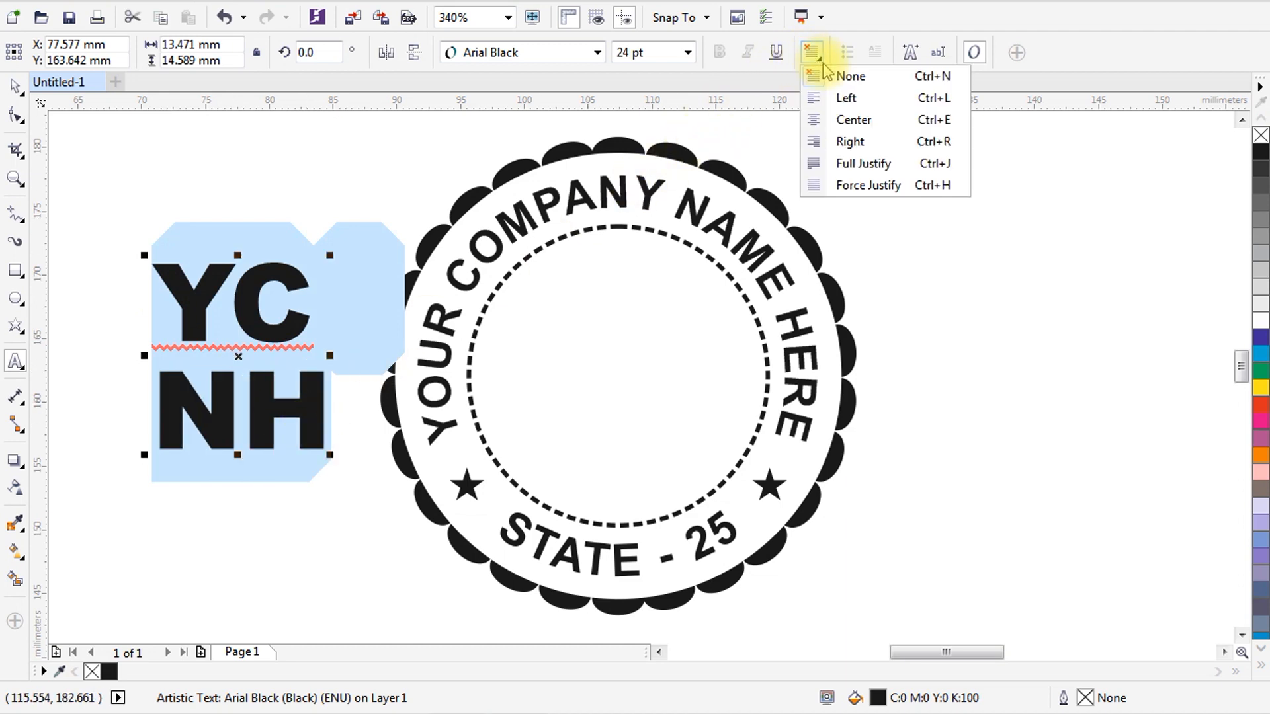
left_click(812, 120)
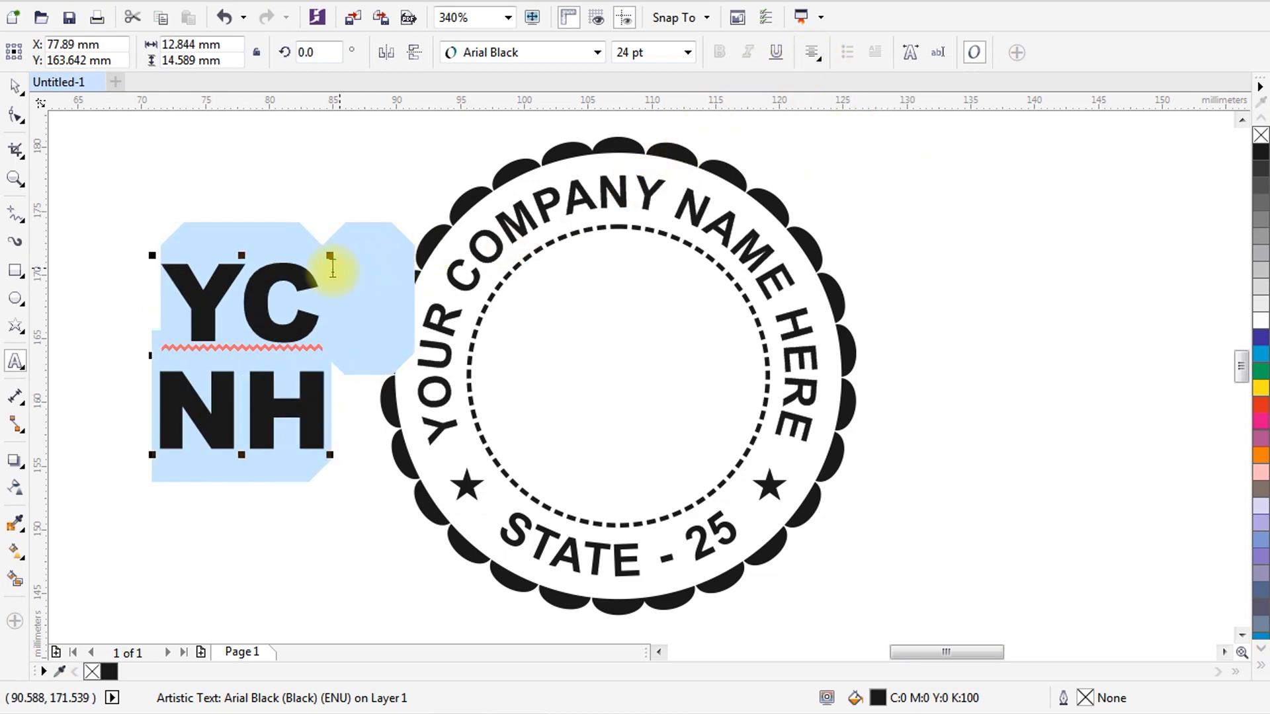
left_click(330, 281)
Center the "YC NH" text horizontally and vertically inside the dashed circle.
left_click(15, 87)
left_click(618, 231, "shift")
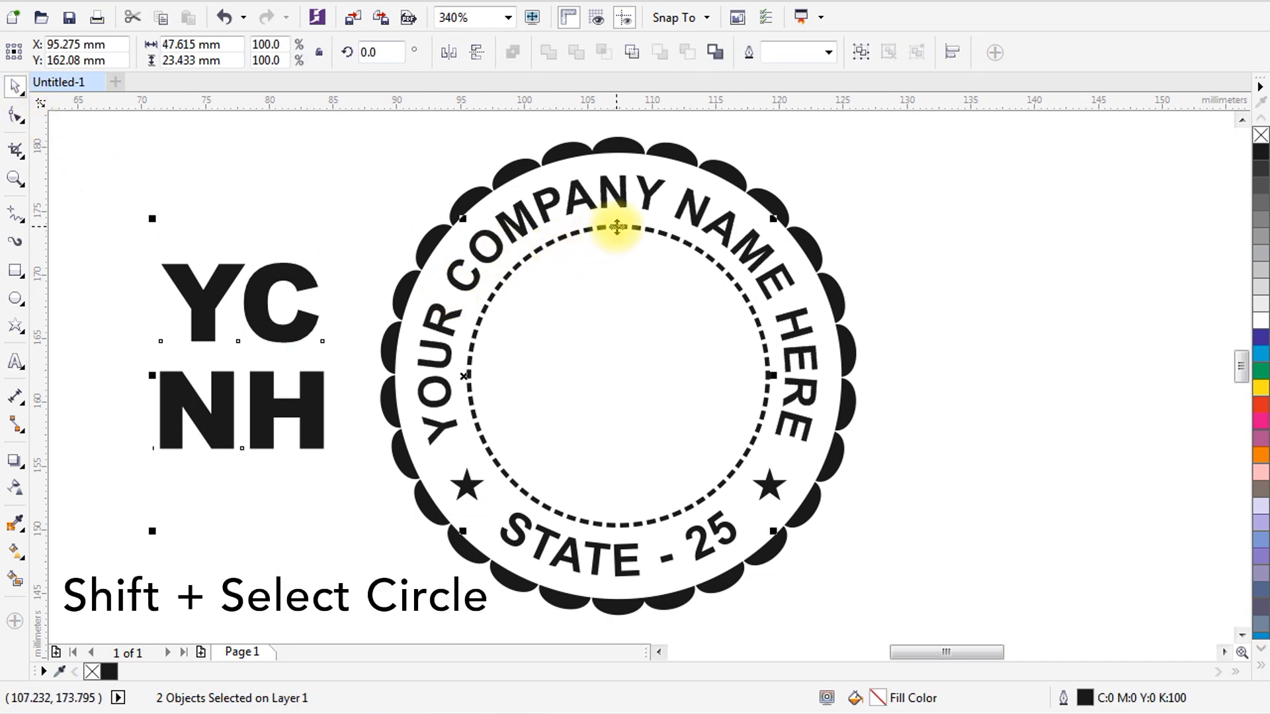
key("e")
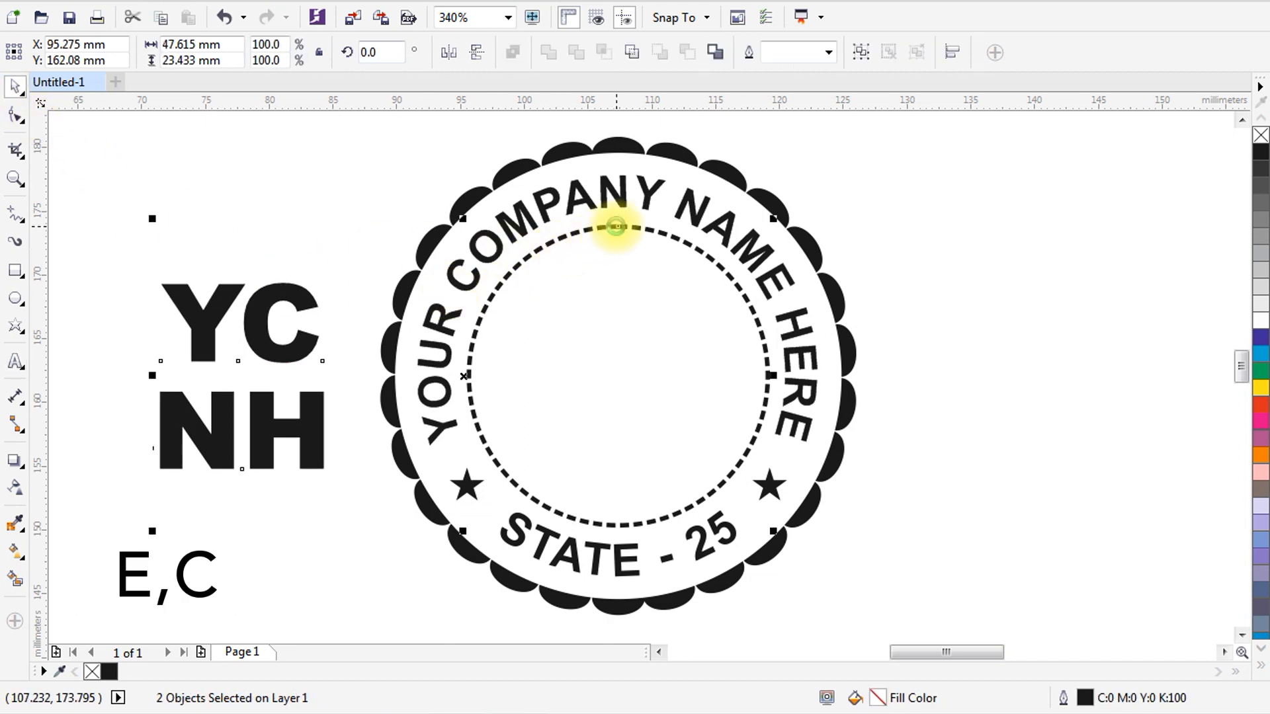
key("c")
left_click(946, 271)
Scale the "YC NH" text down about its center to about 21.6 pt and tighten its line spacing further.
left_click(670, 337)
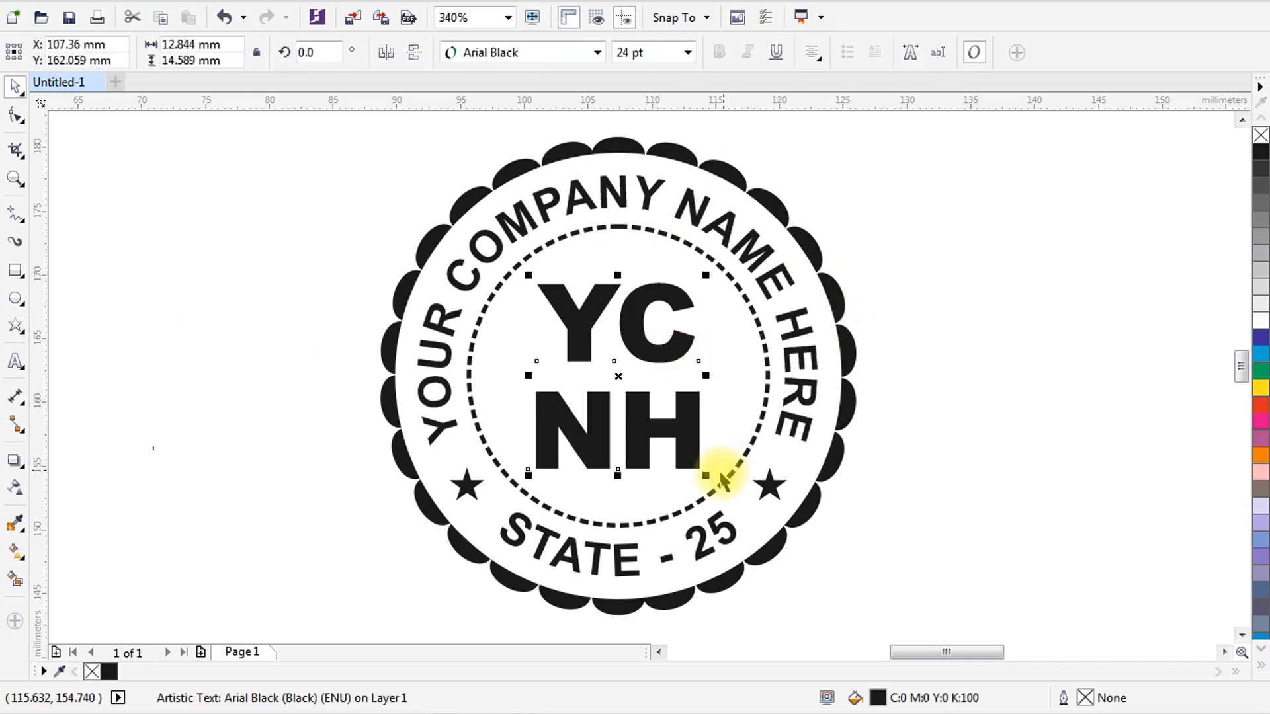
left_click_drag(708, 479, 696, 470)
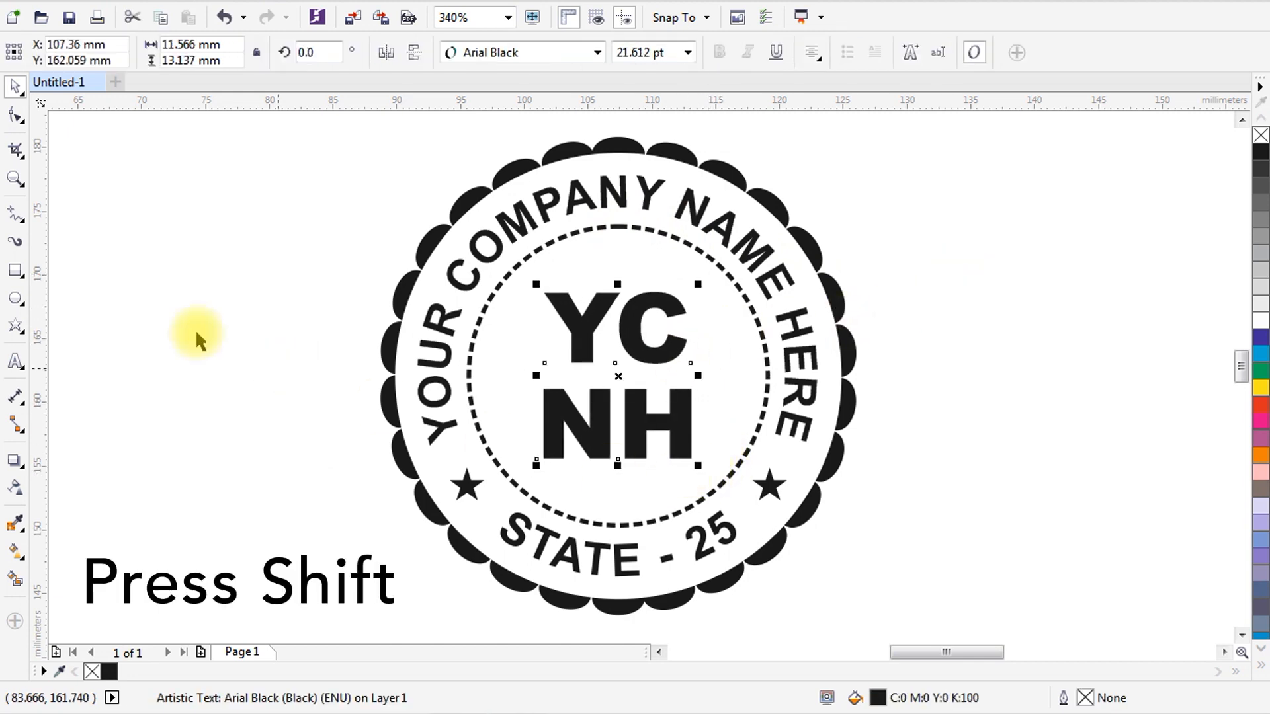
left_click(16, 115)
left_click_drag(537, 468, 537, 456)
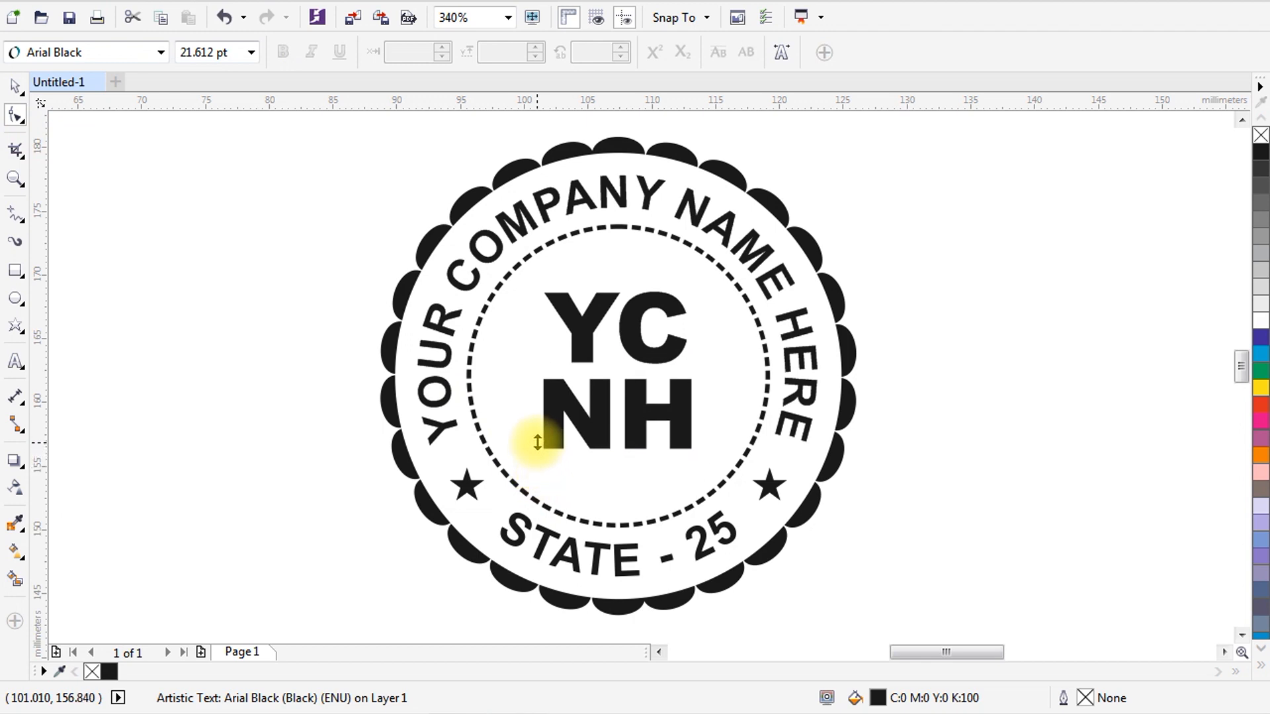
left_click_drag(537, 440, 537, 441)
Re-center the resized "YC NH" text on the dashed circle in both directions.
left_click(16, 86)
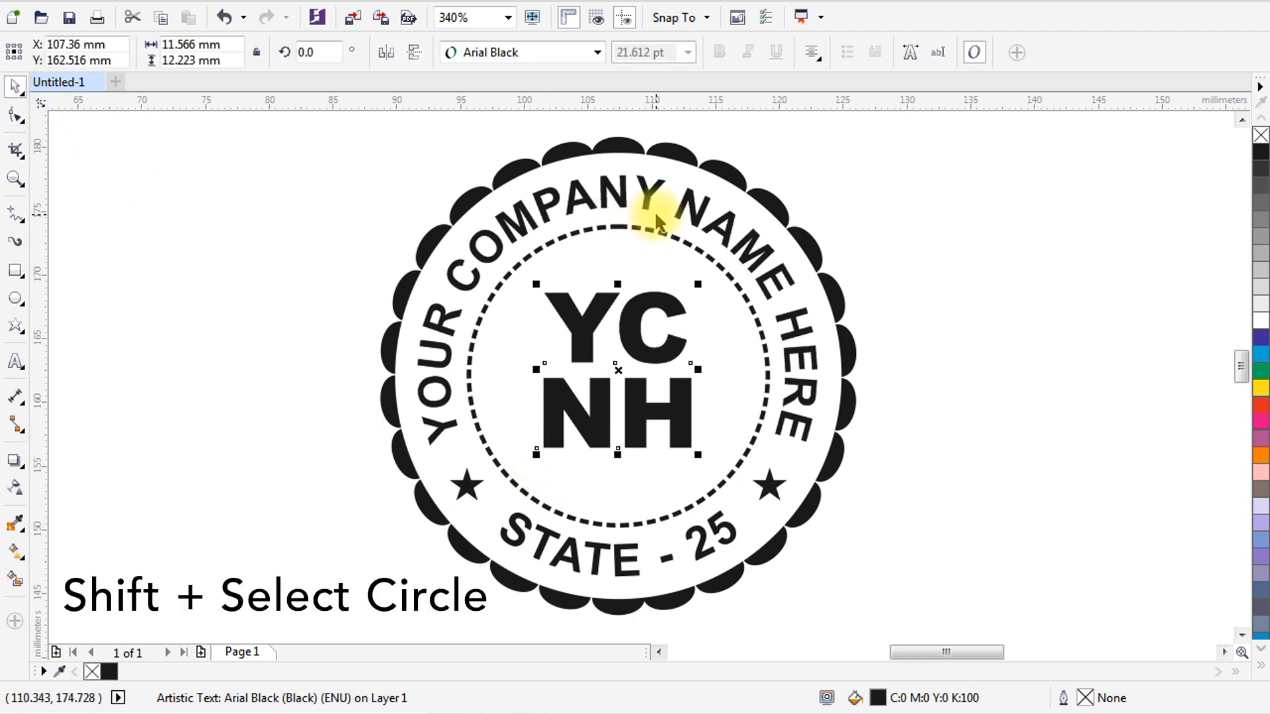
left_click(648, 232, "shift")
key("e")
key("c")
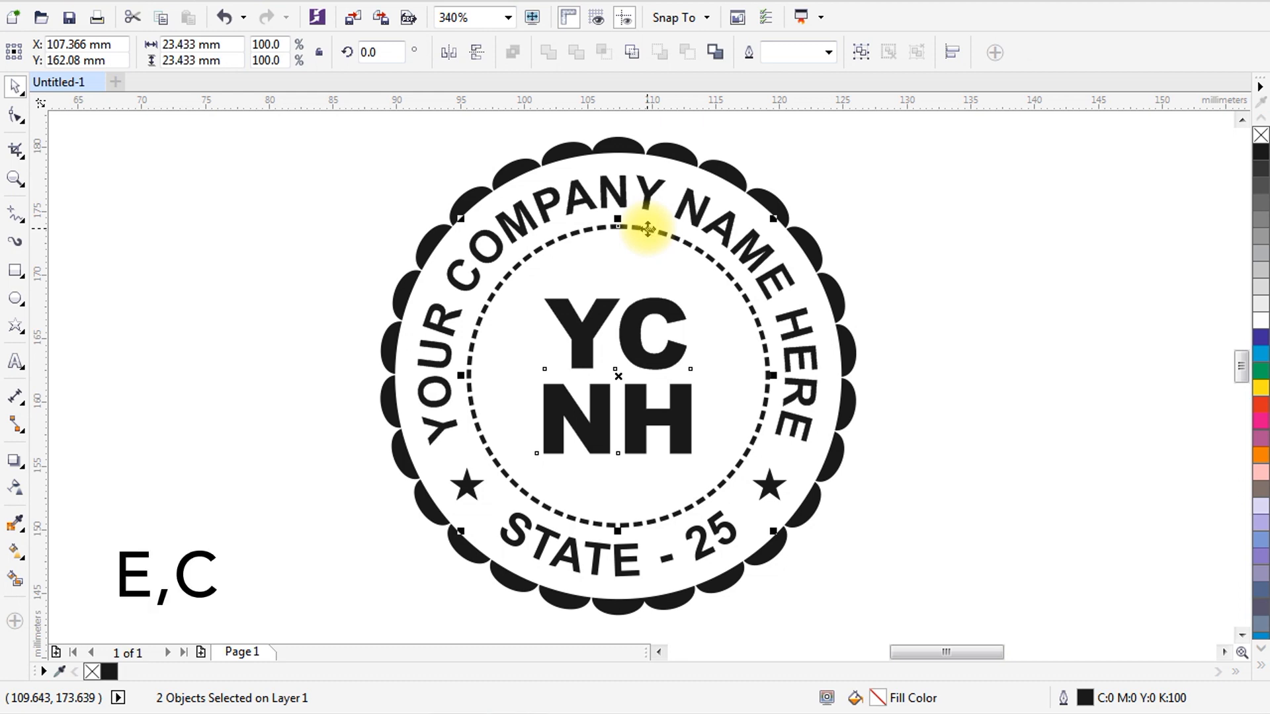
left_click(922, 303)
Enlarge the "YC NH" text slightly and proportionally about its center inside the dashed circle, then deselect it.
left_click(672, 304)
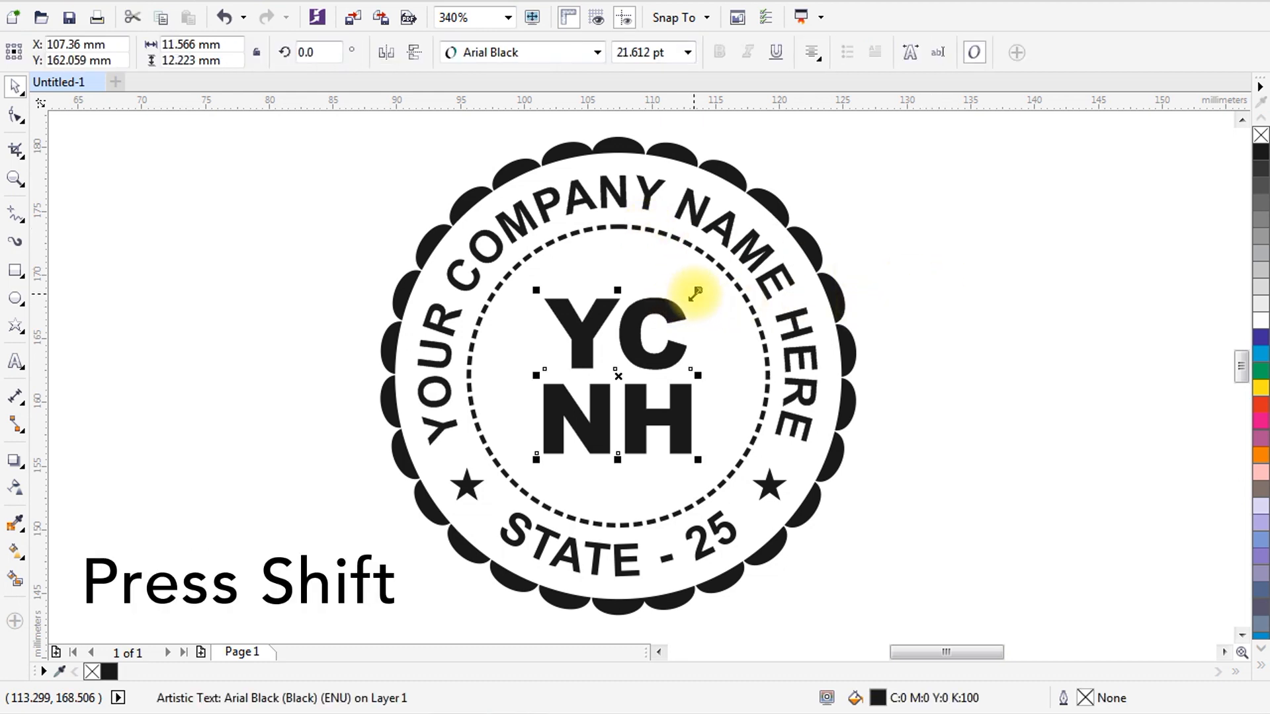
left_click_drag(699, 290, 705, 272)
left_click(926, 334)
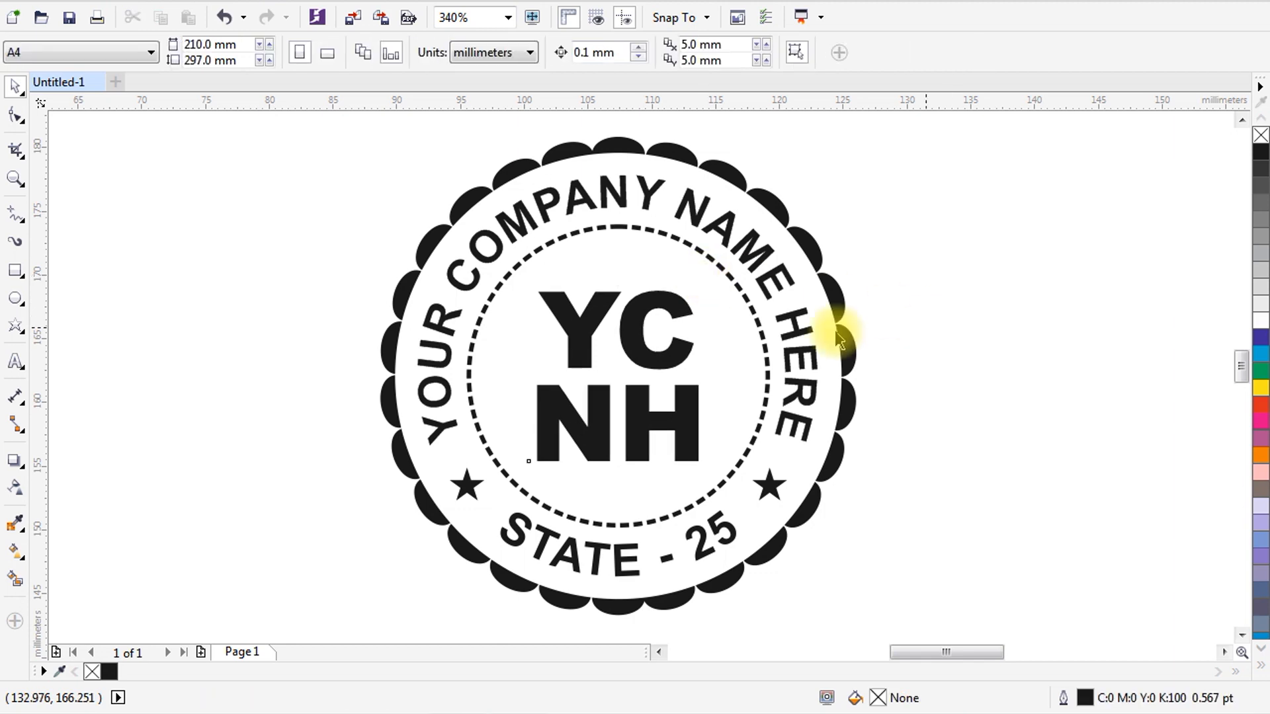
Frame the whole badge in the drawing area and show it in a full-screen preview.
left_click(15, 177)
right_click(339, 227)
left_click_drag(379, 168, 1040, 607)
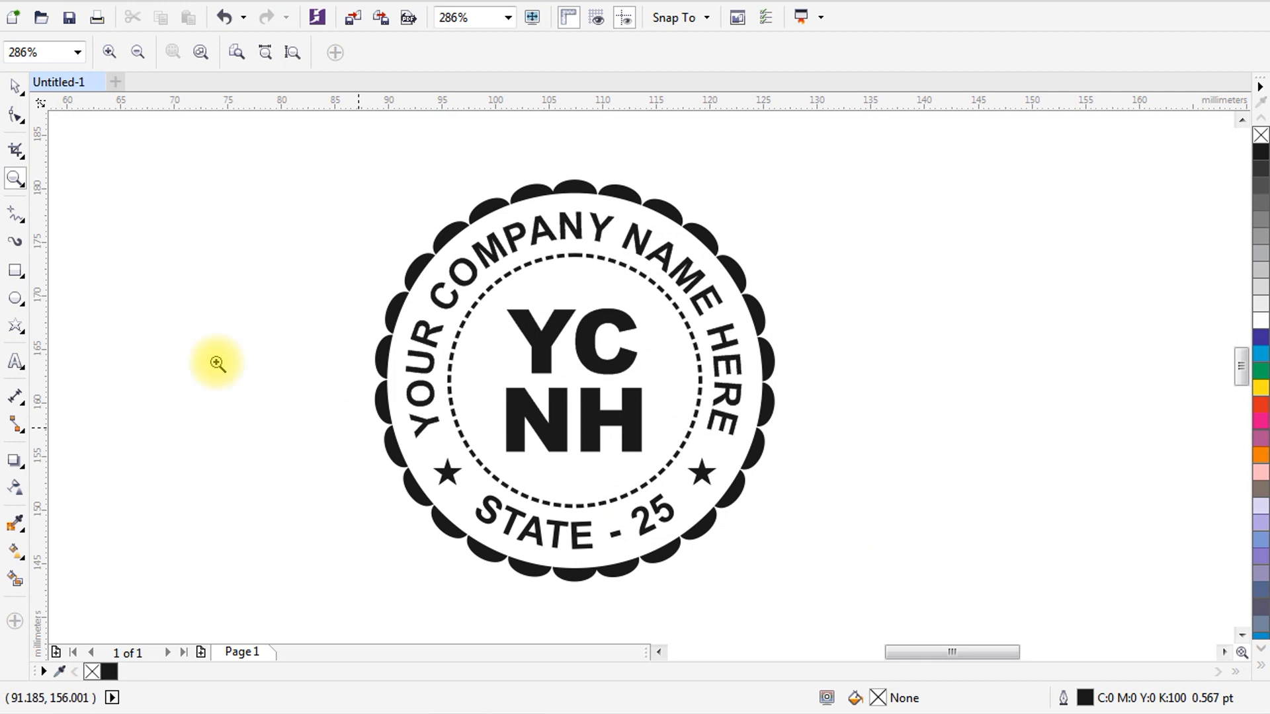
left_click(15, 86)
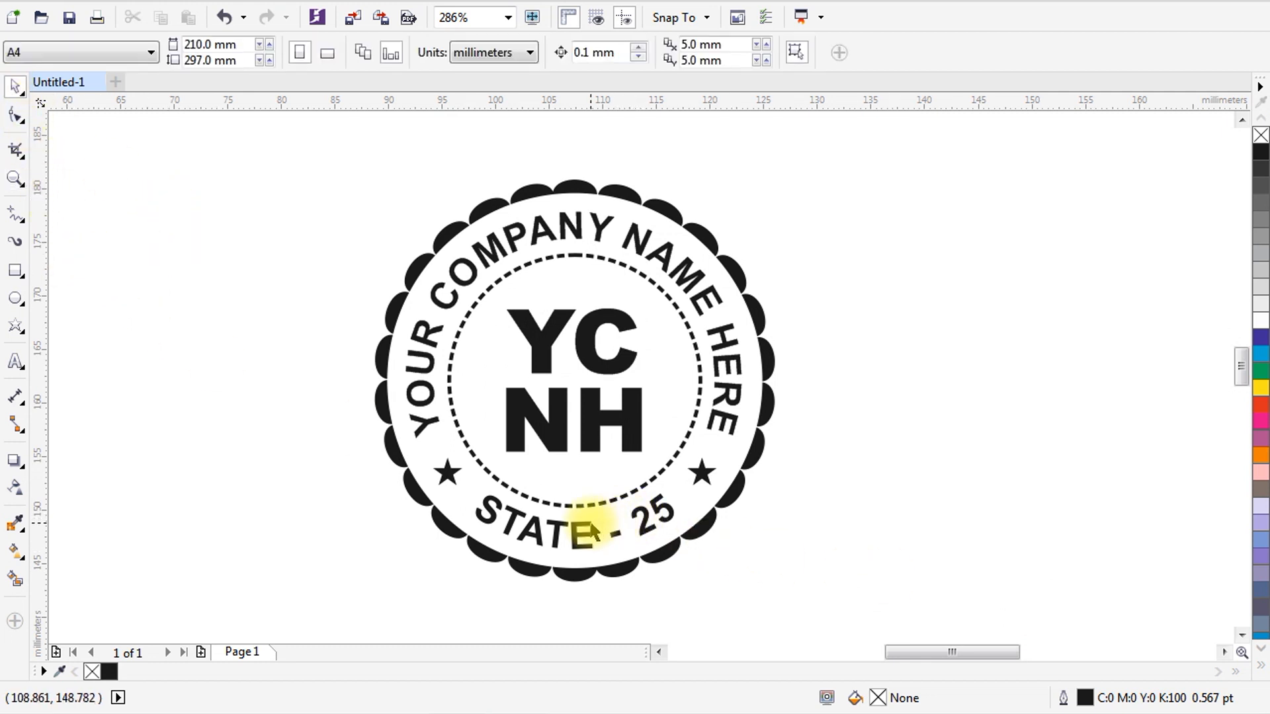
scroll(591, 526, "up", 1)
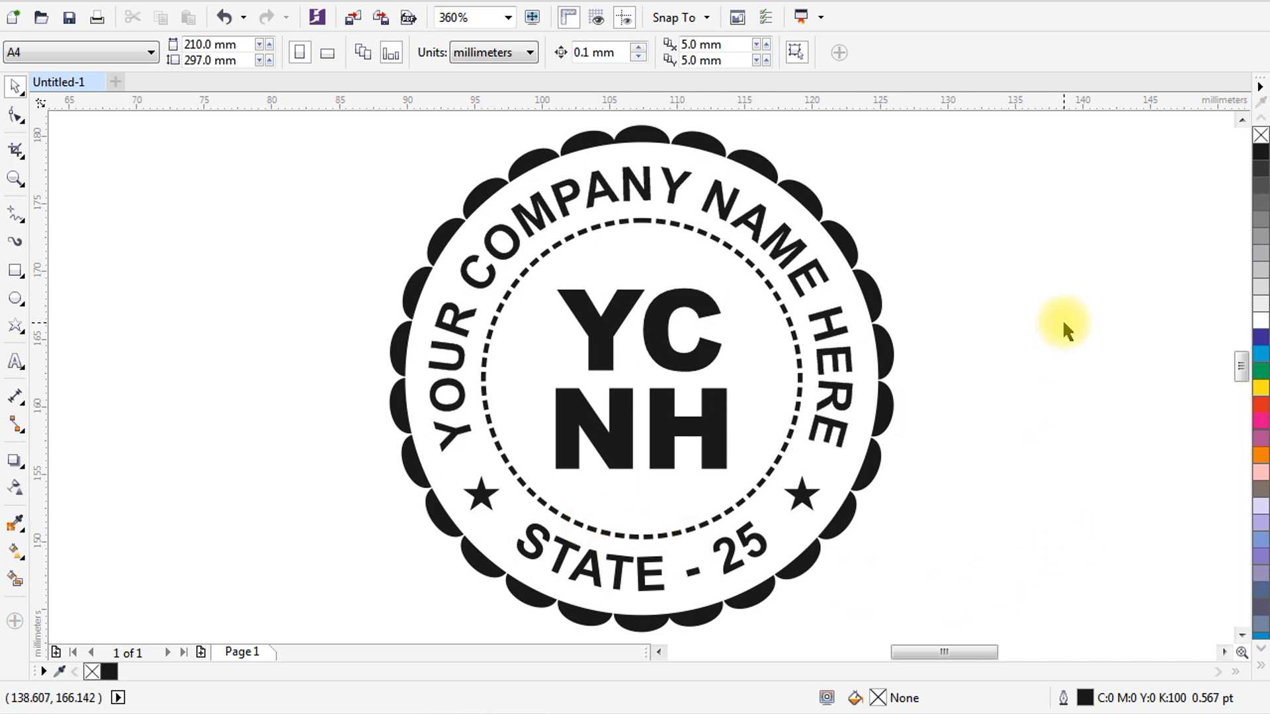
right_click(979, 263)
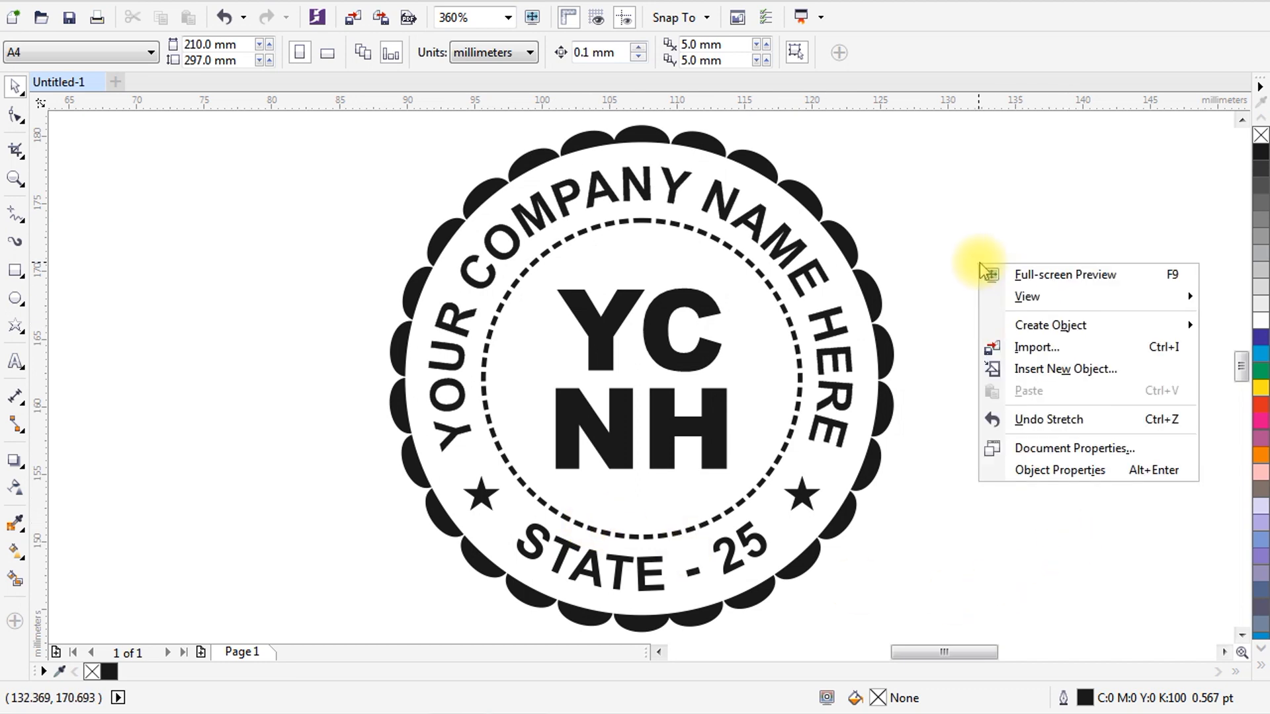
left_click(1011, 273)
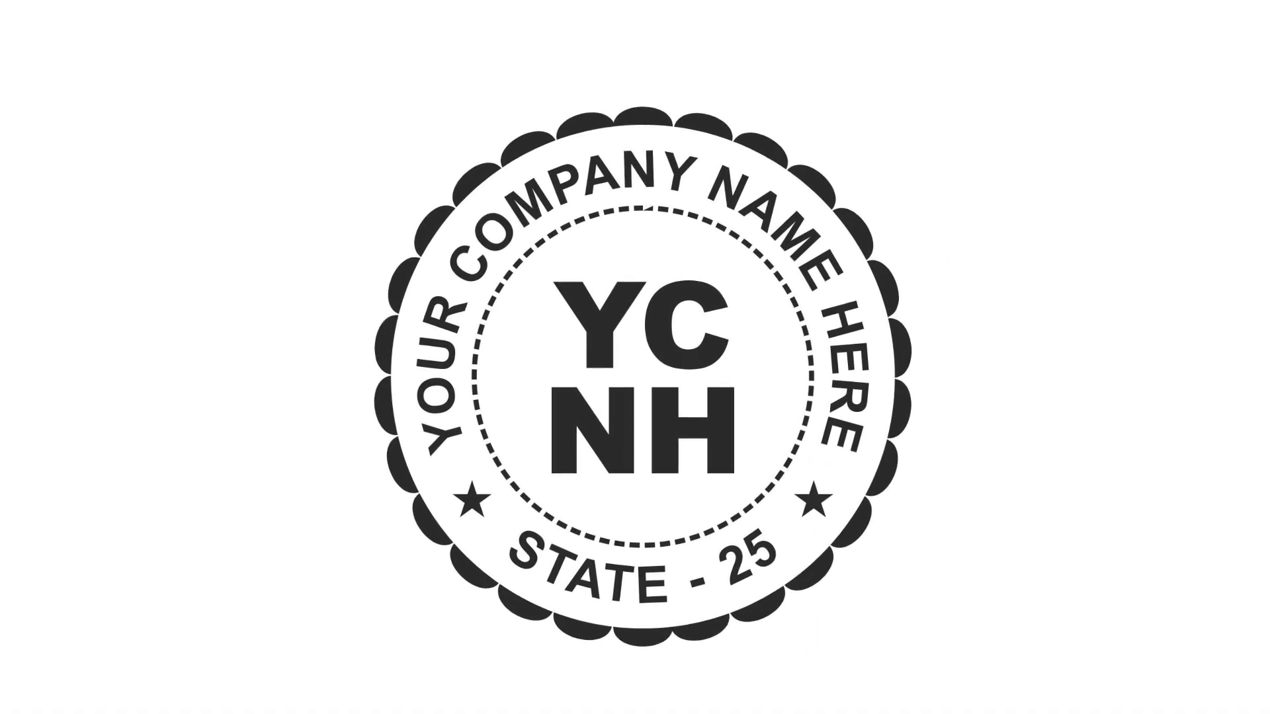